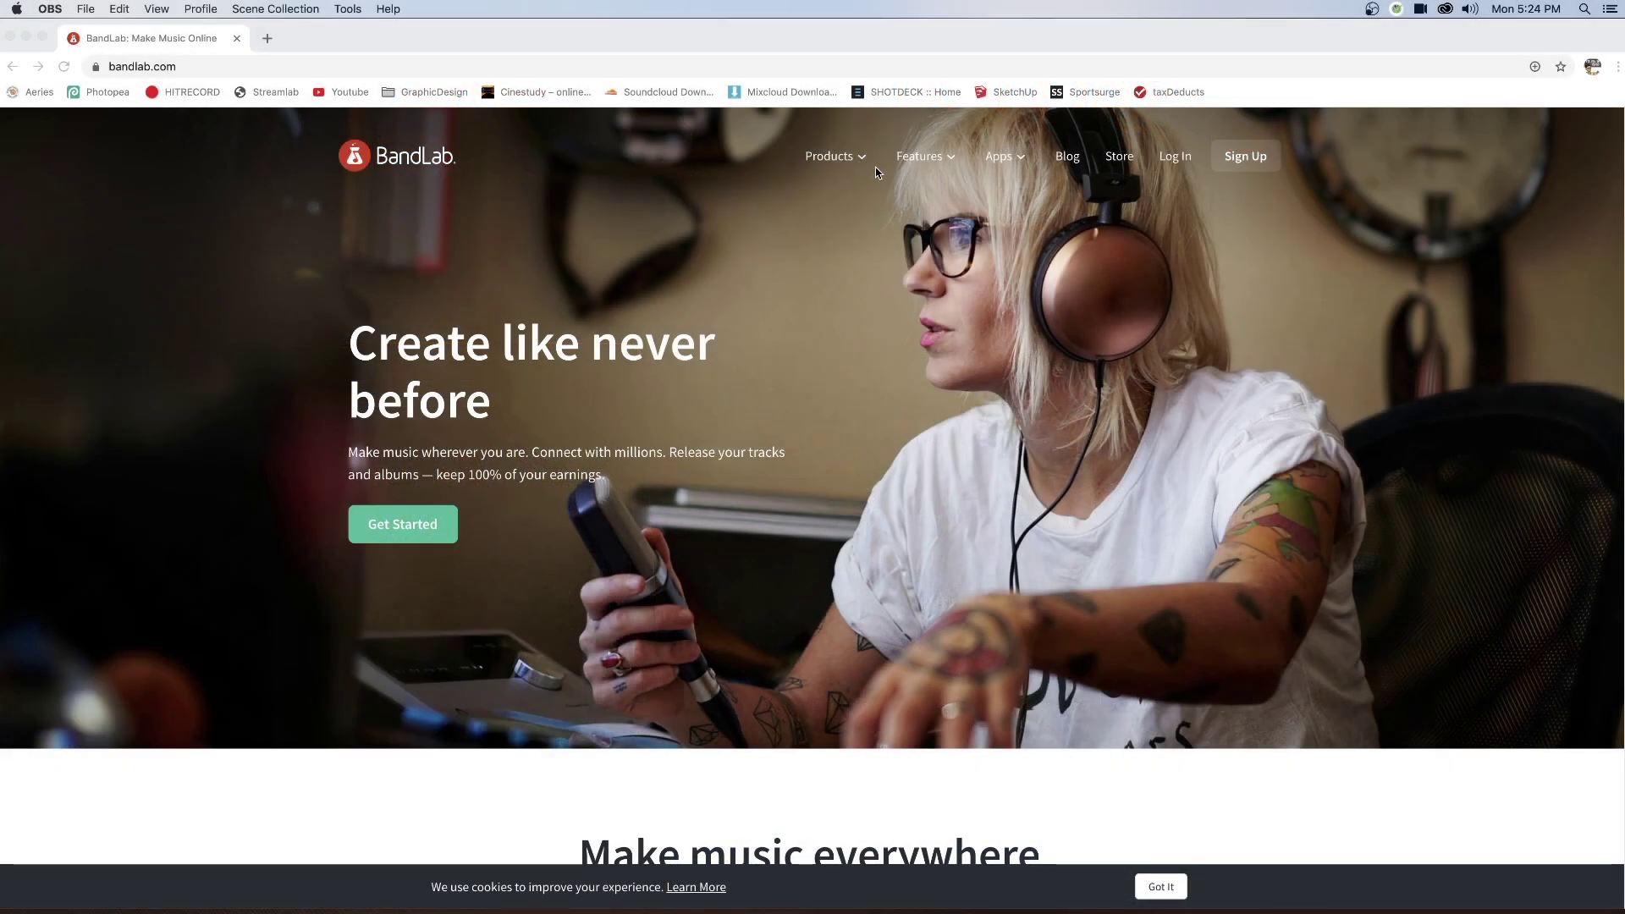
- Sign in to BandLab with the Google account to reach the Feed
left_click(1180, 159)
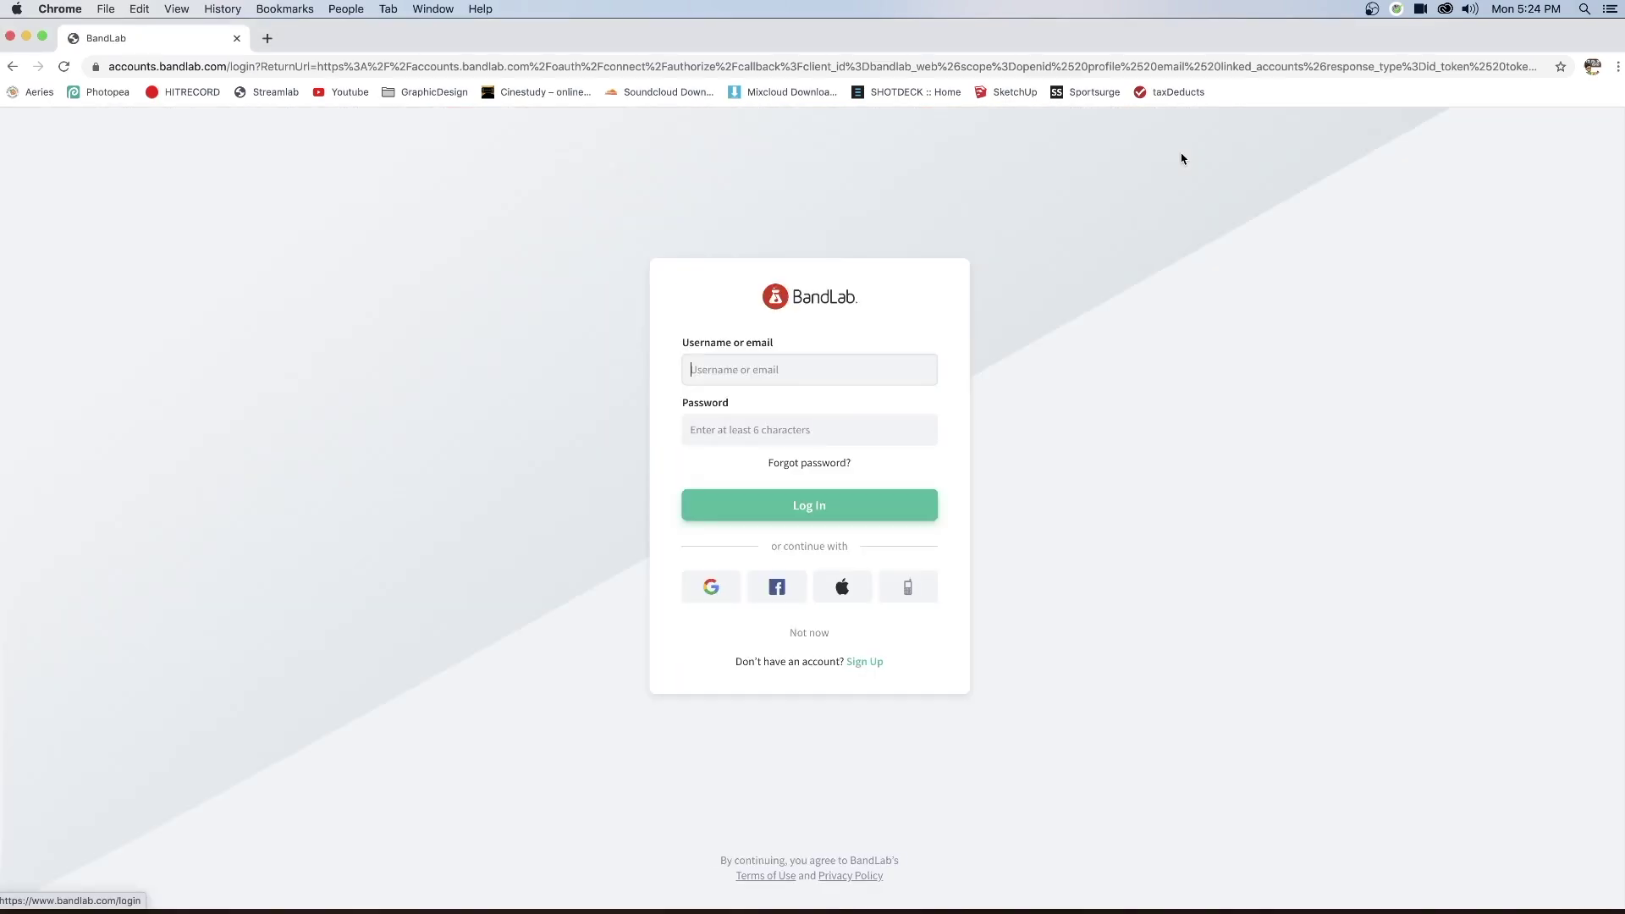
left_click(720, 591)
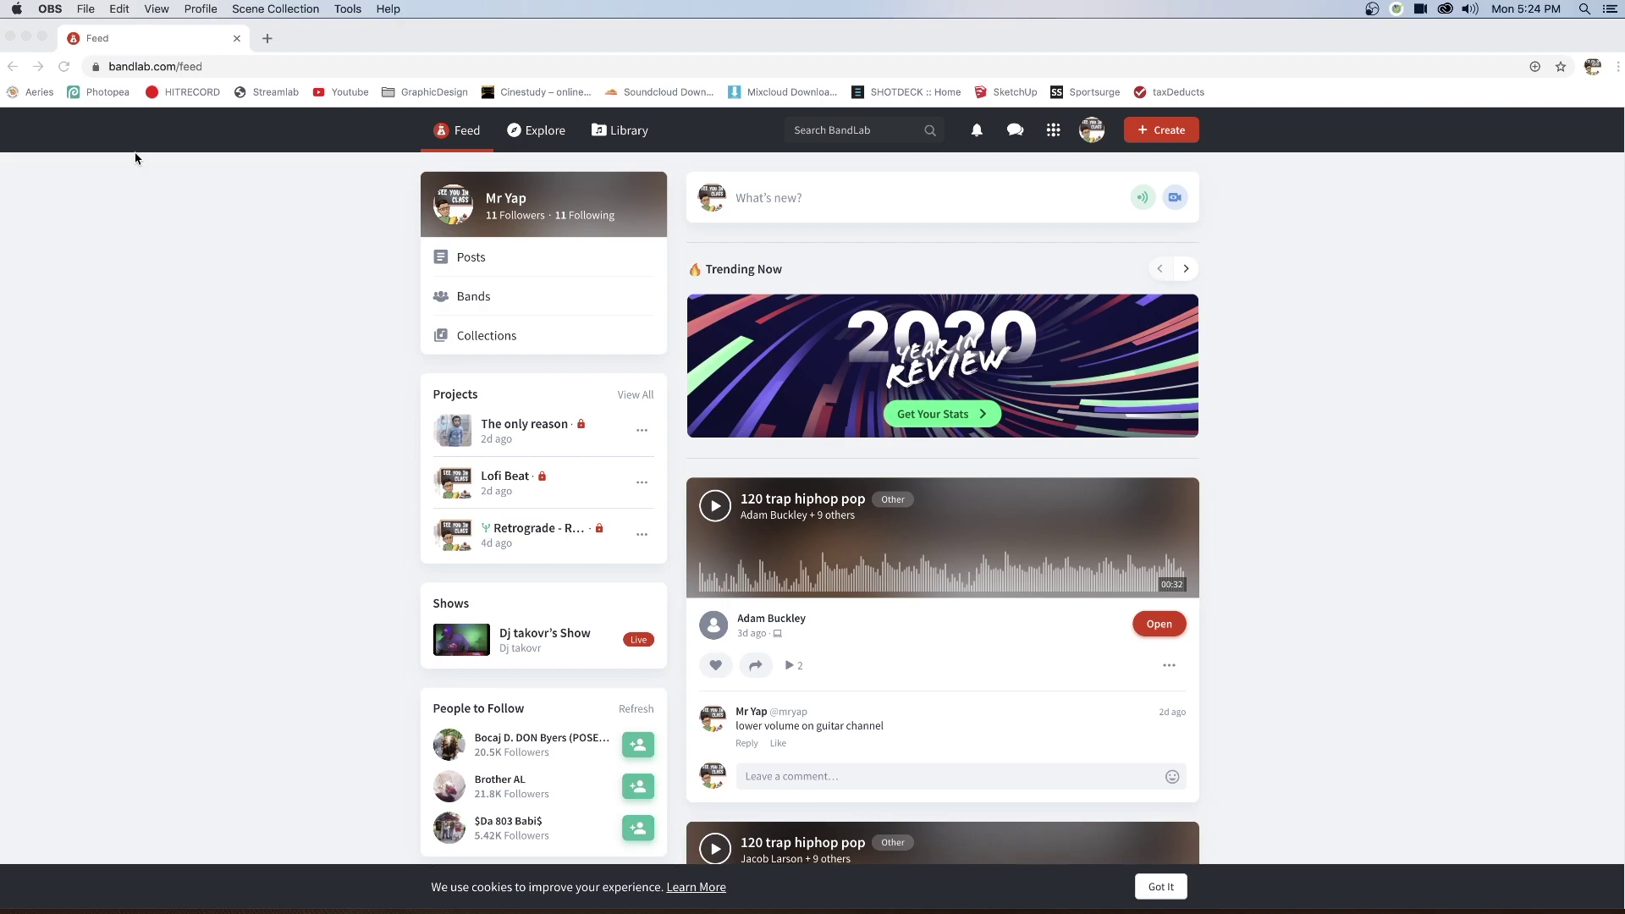
- Create a new Mix Editor project and browse loops, checking the Packs and Loops lists
left_click(1161, 130)
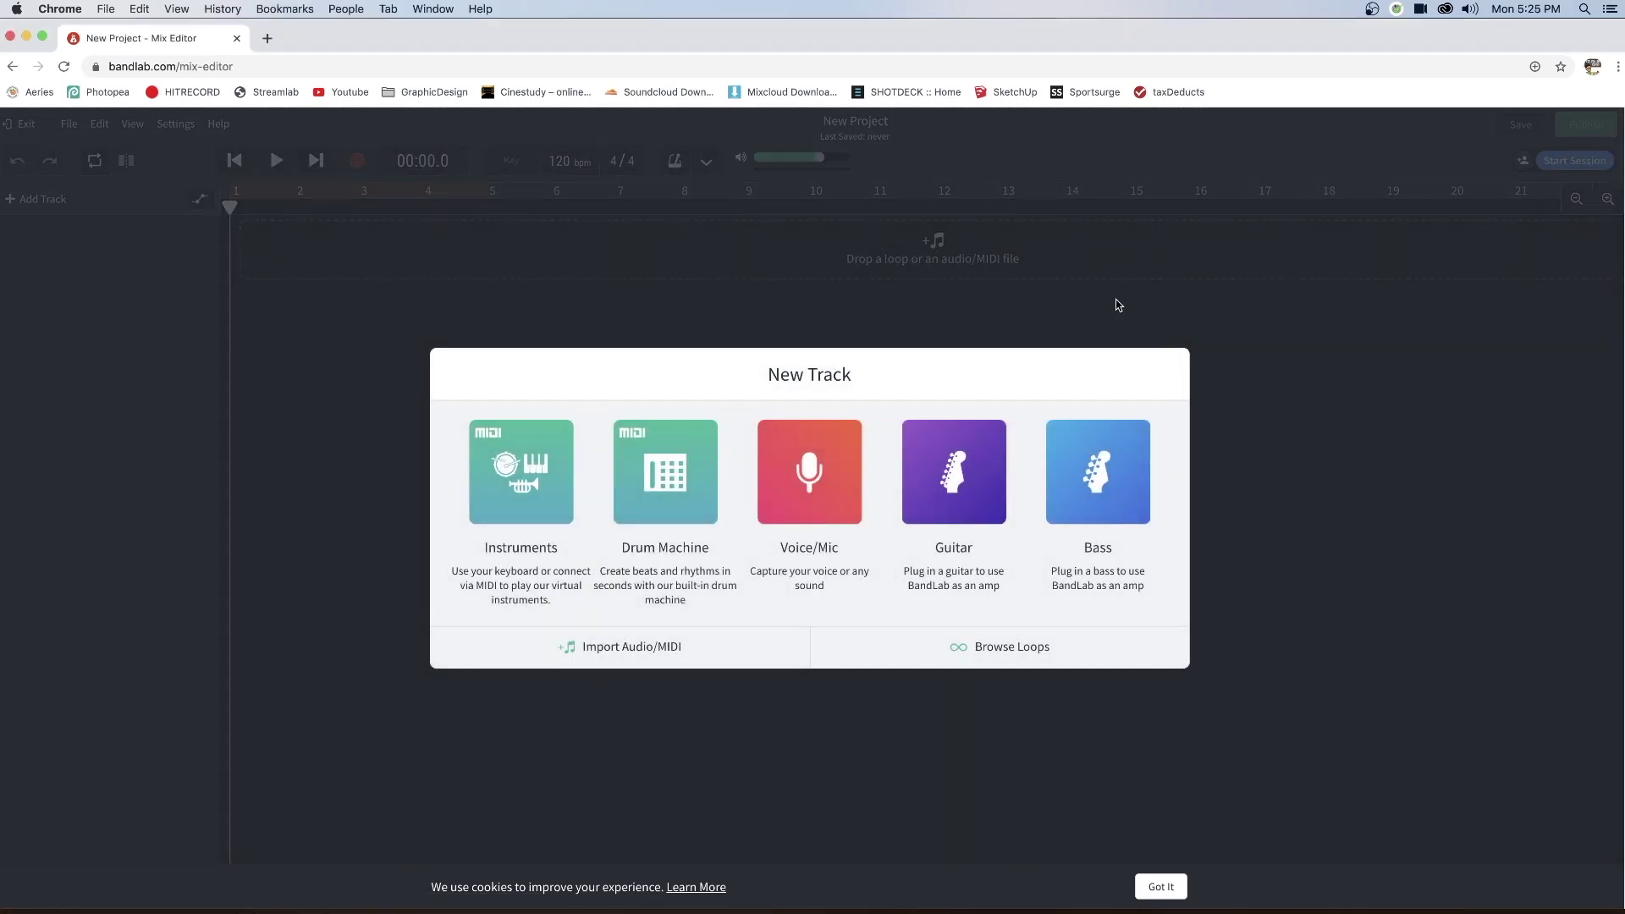
left_click(986, 661)
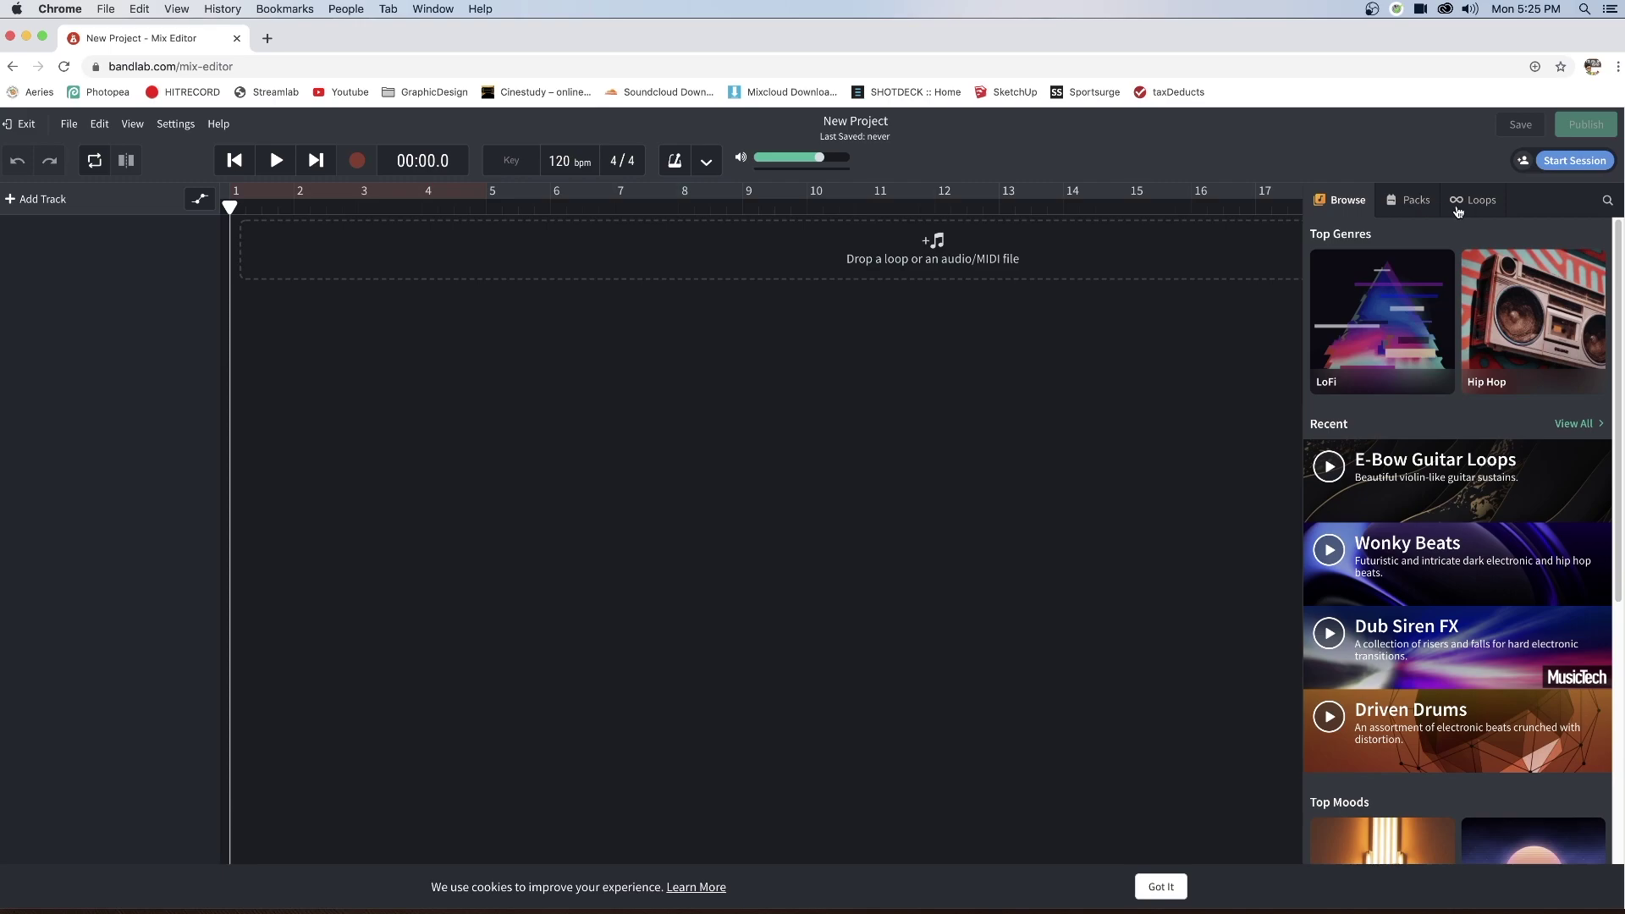
left_click(1394, 203)
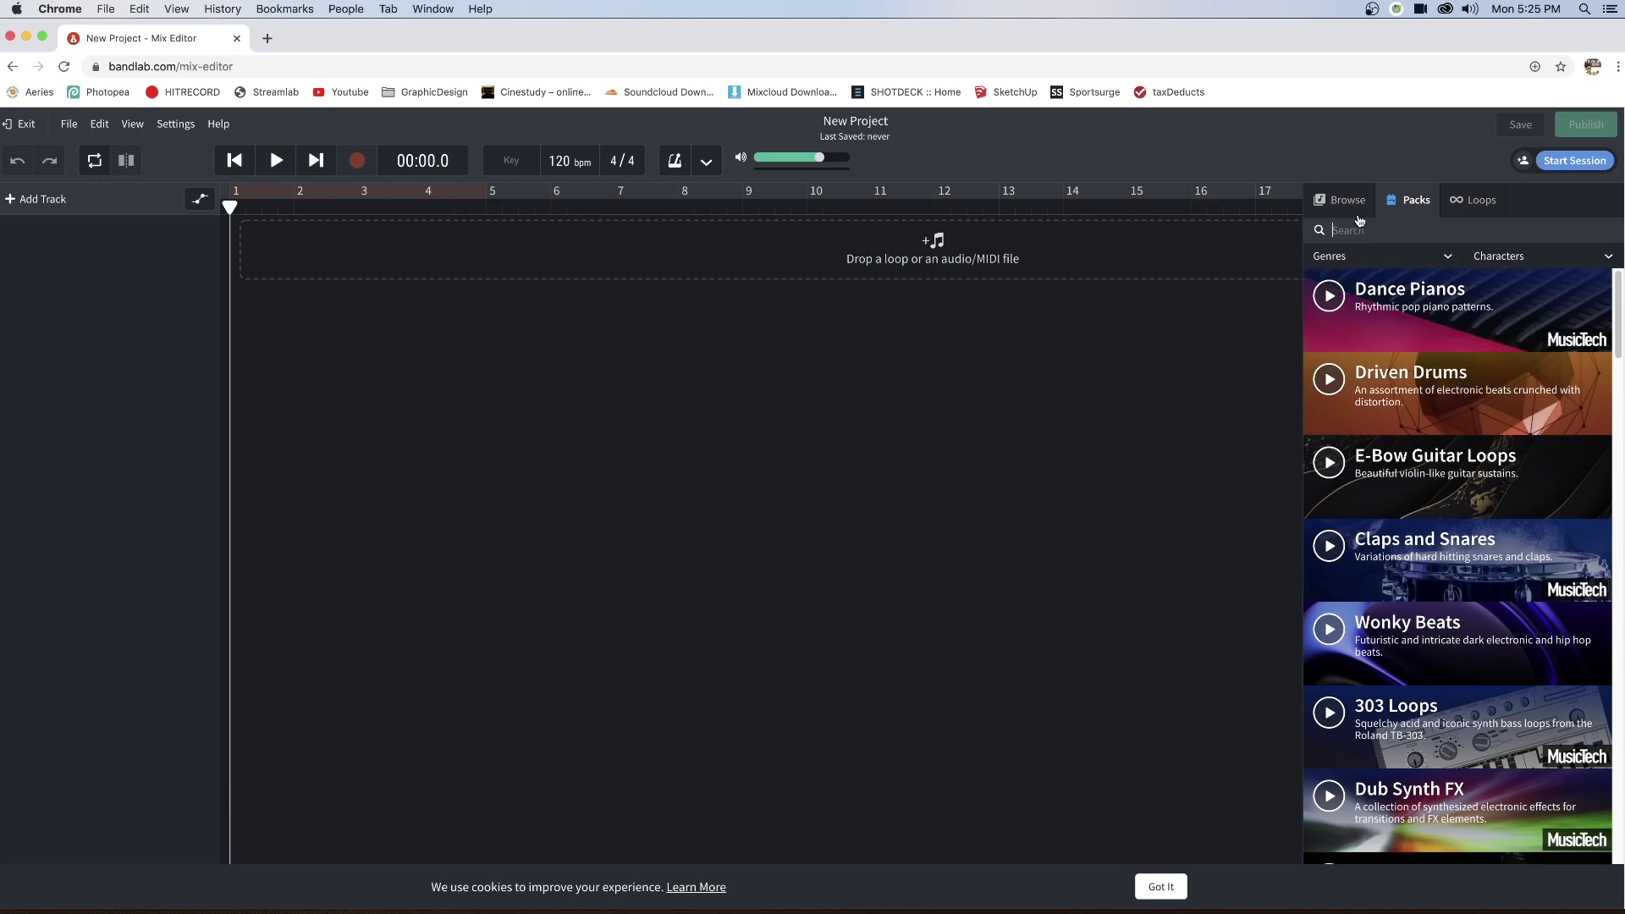
left_click(1479, 203)
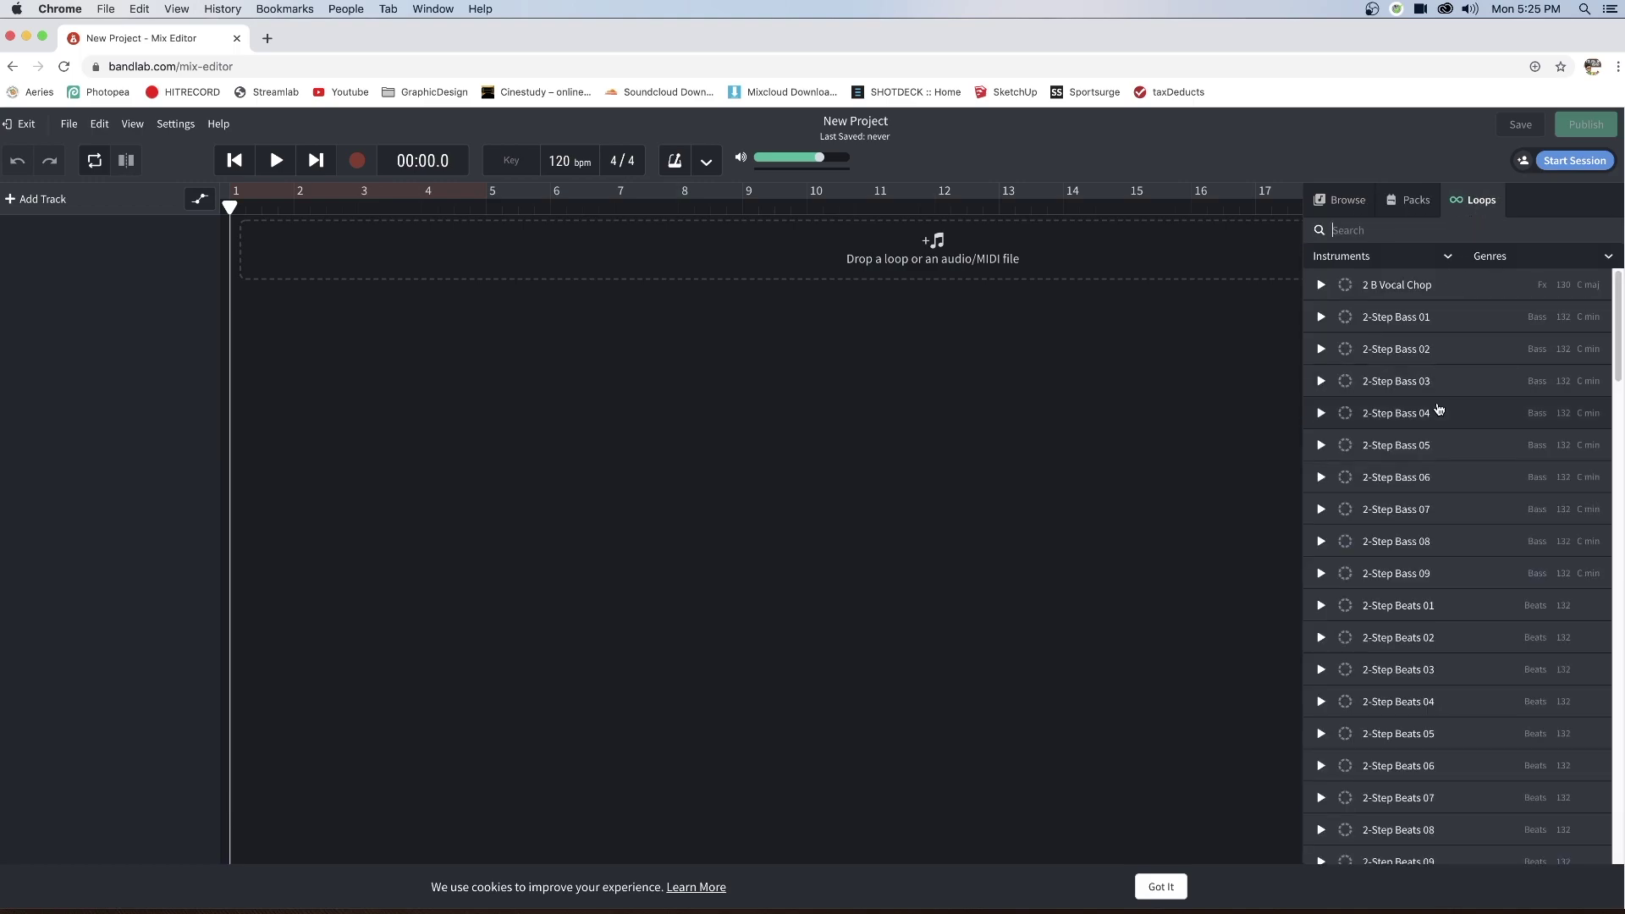
scroll(1450, 471, "down", 10)
scroll(1455, 567, "down", 10)
scroll(1455, 567, "up", 20)
left_click(1342, 207)
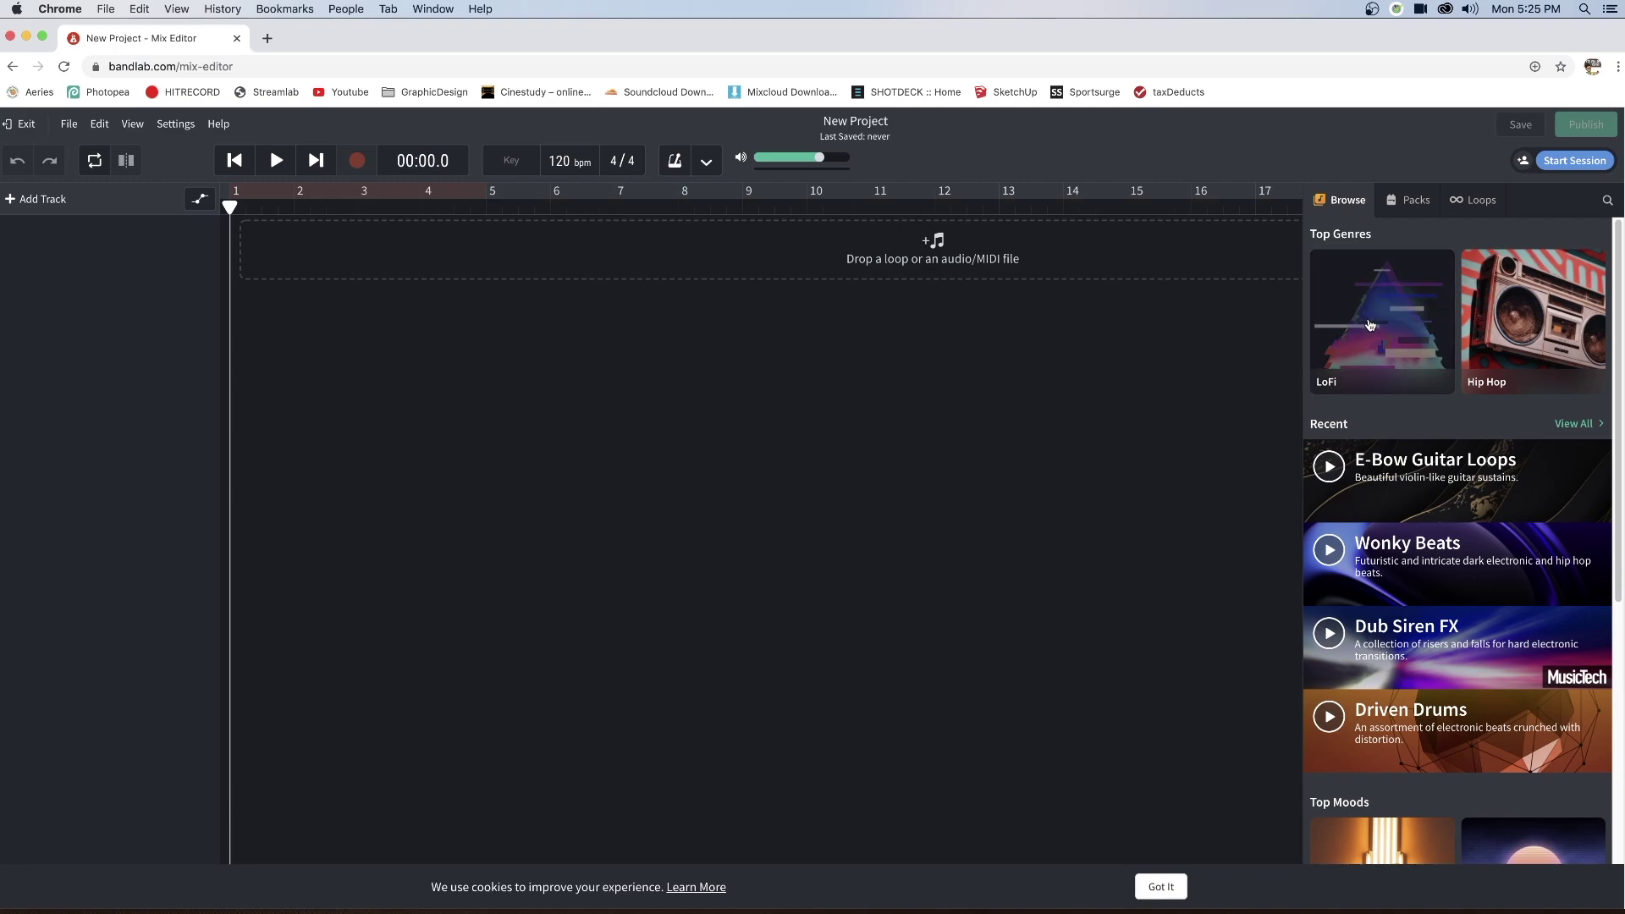
- Filter to LoFi packs, open Lo-Fi Hip Hop Vol. 5 and preview Bass 01
left_click(1369, 324)
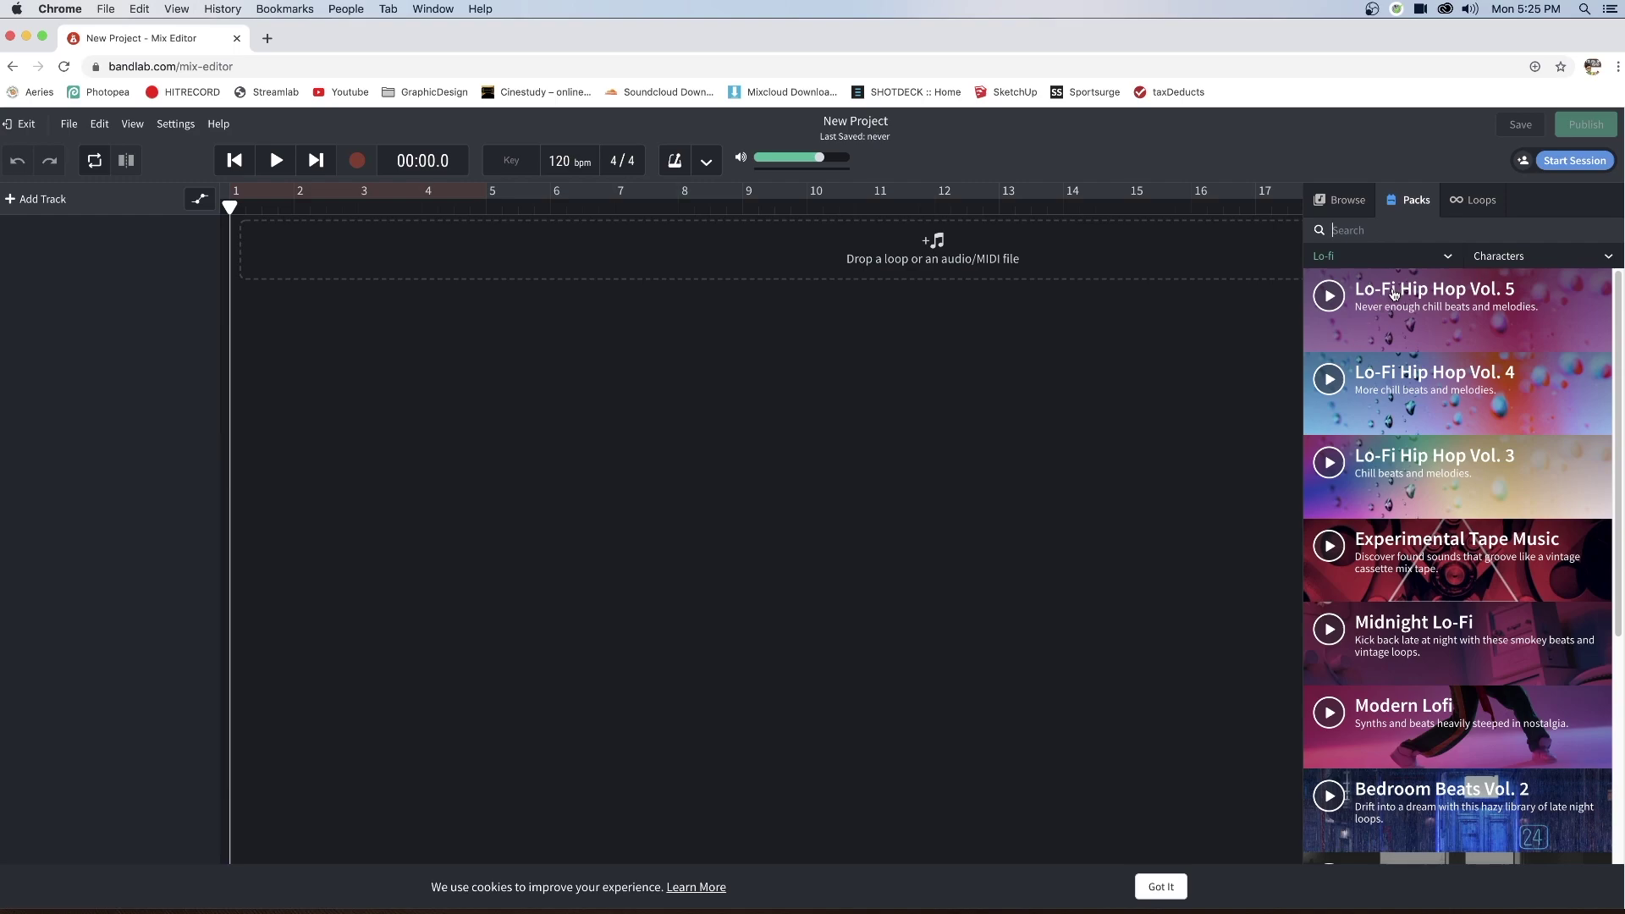
left_click(1393, 293)
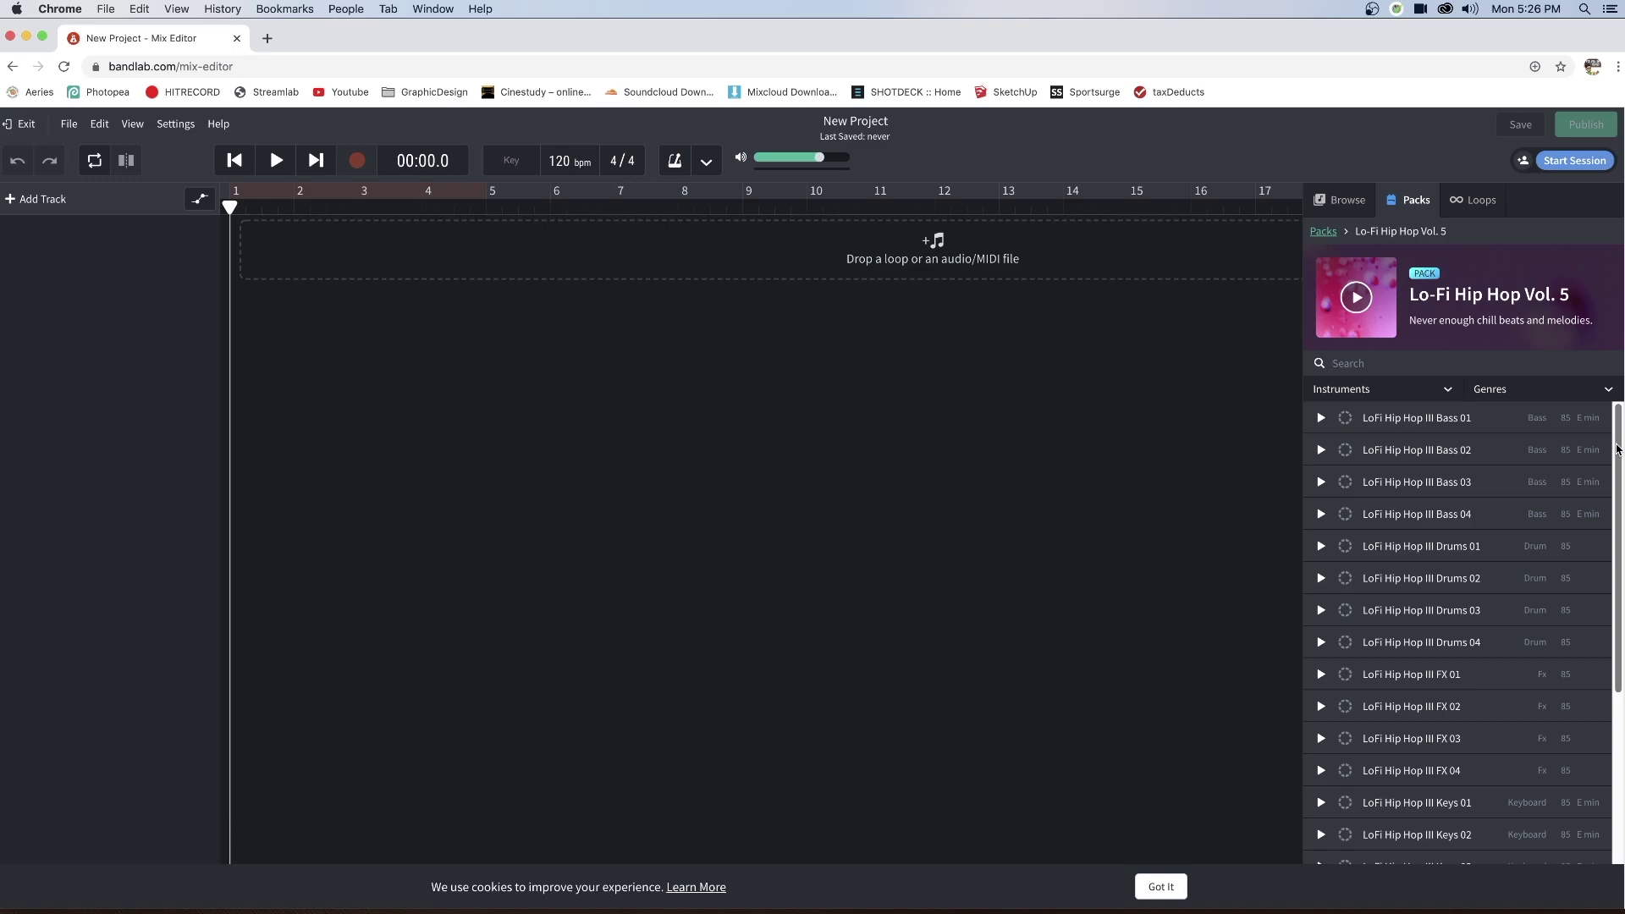
mouse_move(1617, 450)
left_mouse_down()
mouse_move(1613, 614)
mouse_move(1605, 447)
left_mouse_up()
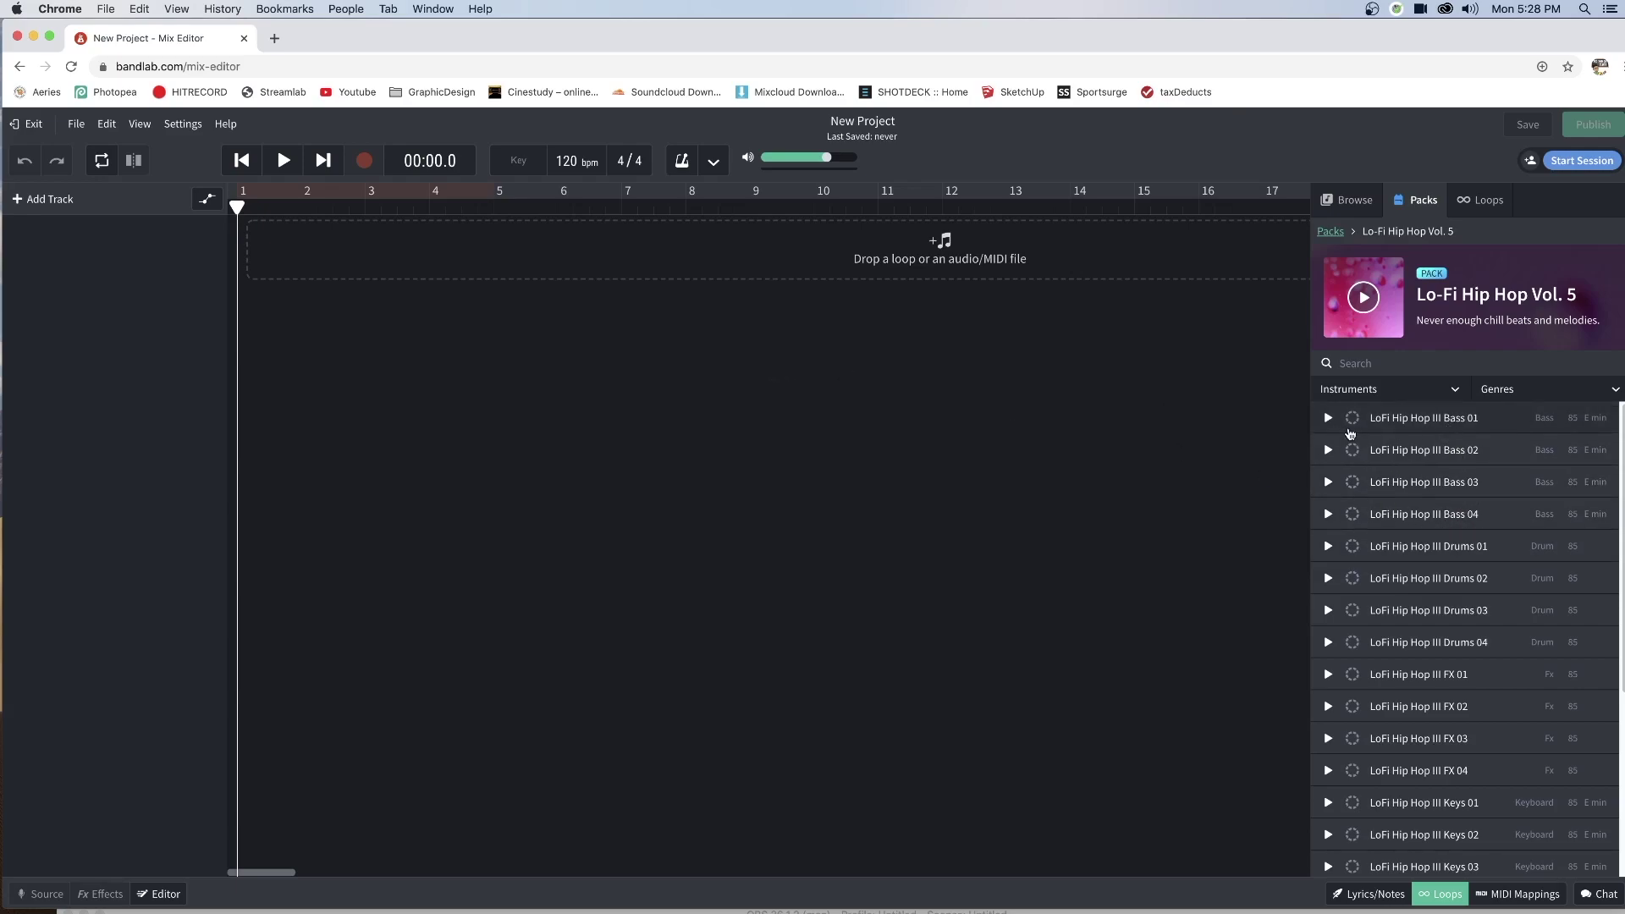
left_click(1352, 420)
- Place Bass 01 at bar 1 and add Drums 01 and FX 01 as new tracks
left_click_drag(1356, 422, 358, 257)
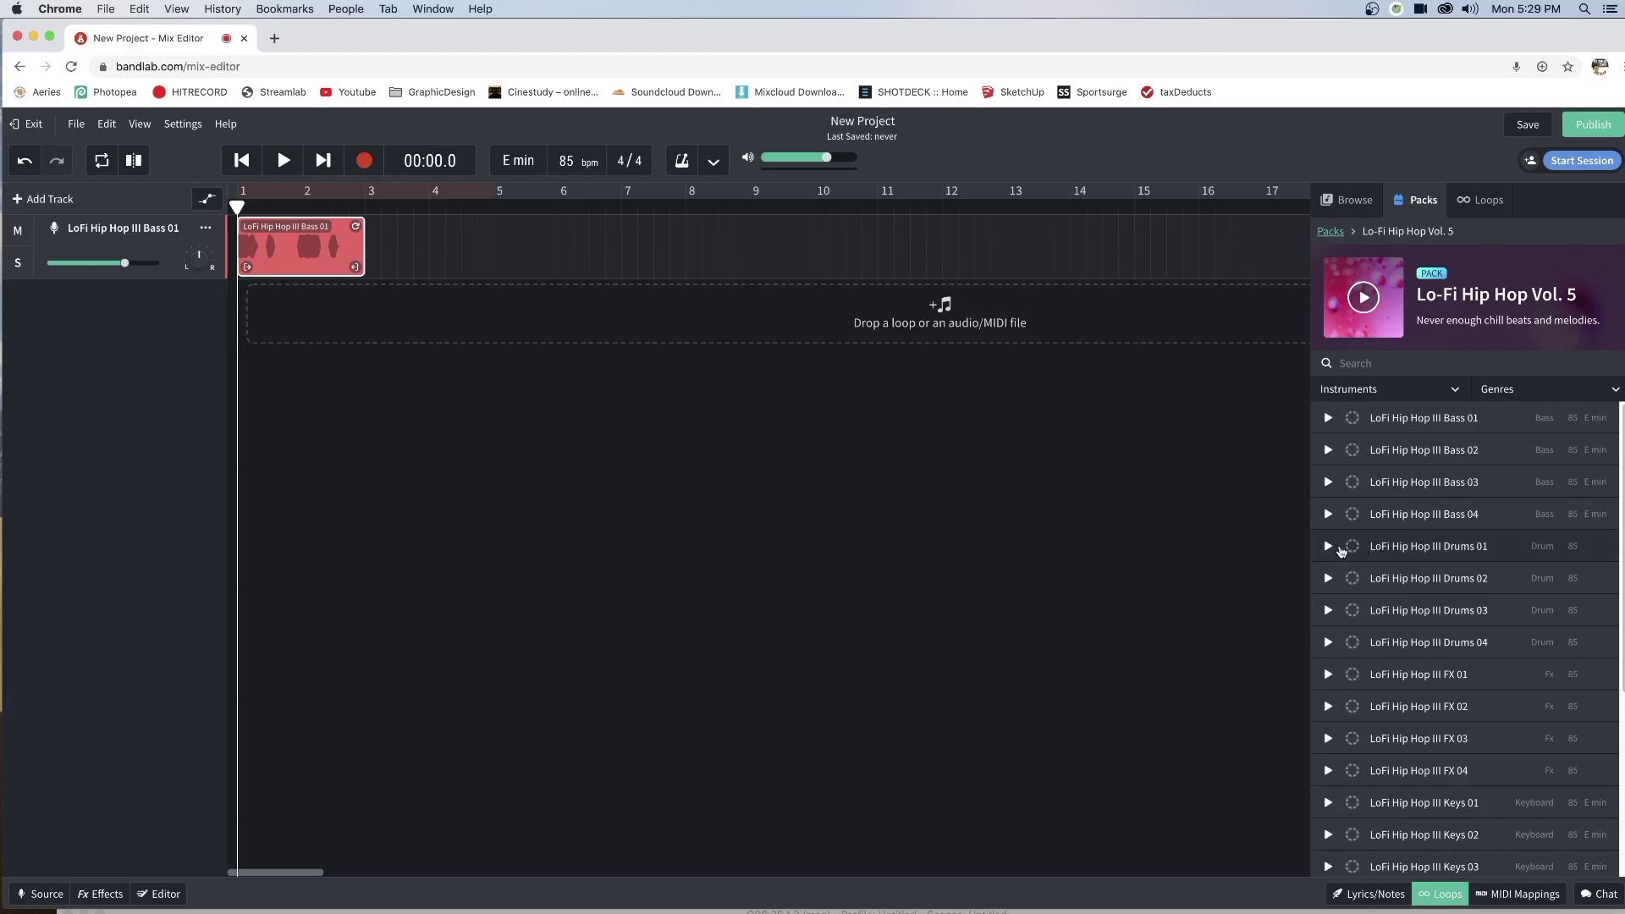
left_click(1330, 549)
left_click(1351, 547)
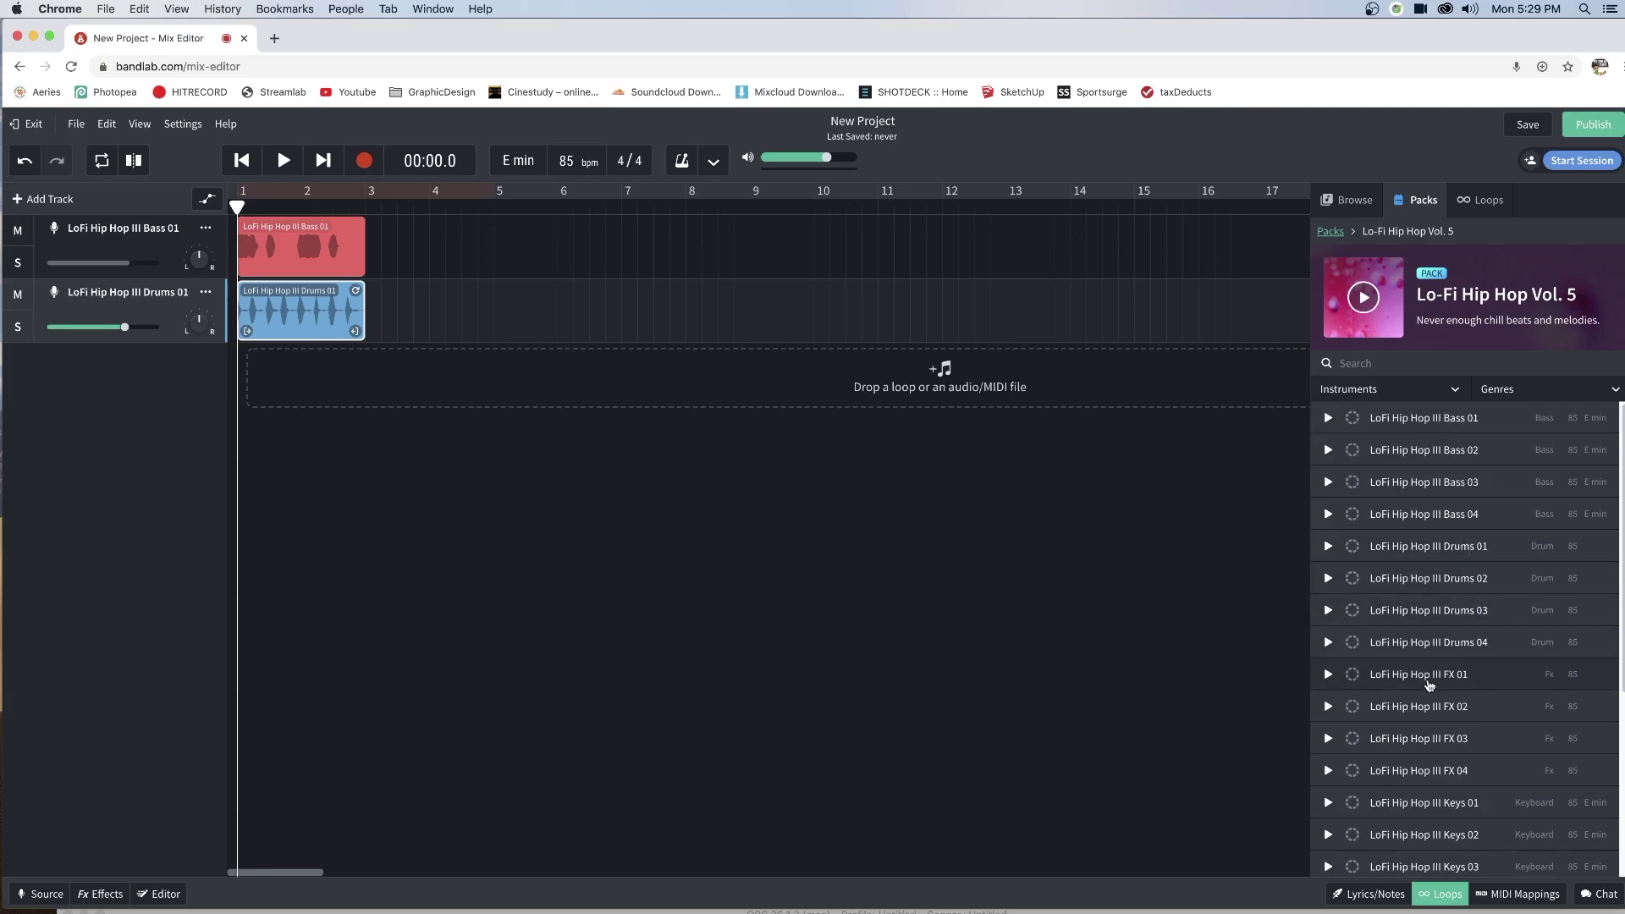
left_click(1335, 677)
- Preview and add Keys 01, Percussion 01 and Texture 01 as new tracks
scroll(1333, 664, "down", 2)
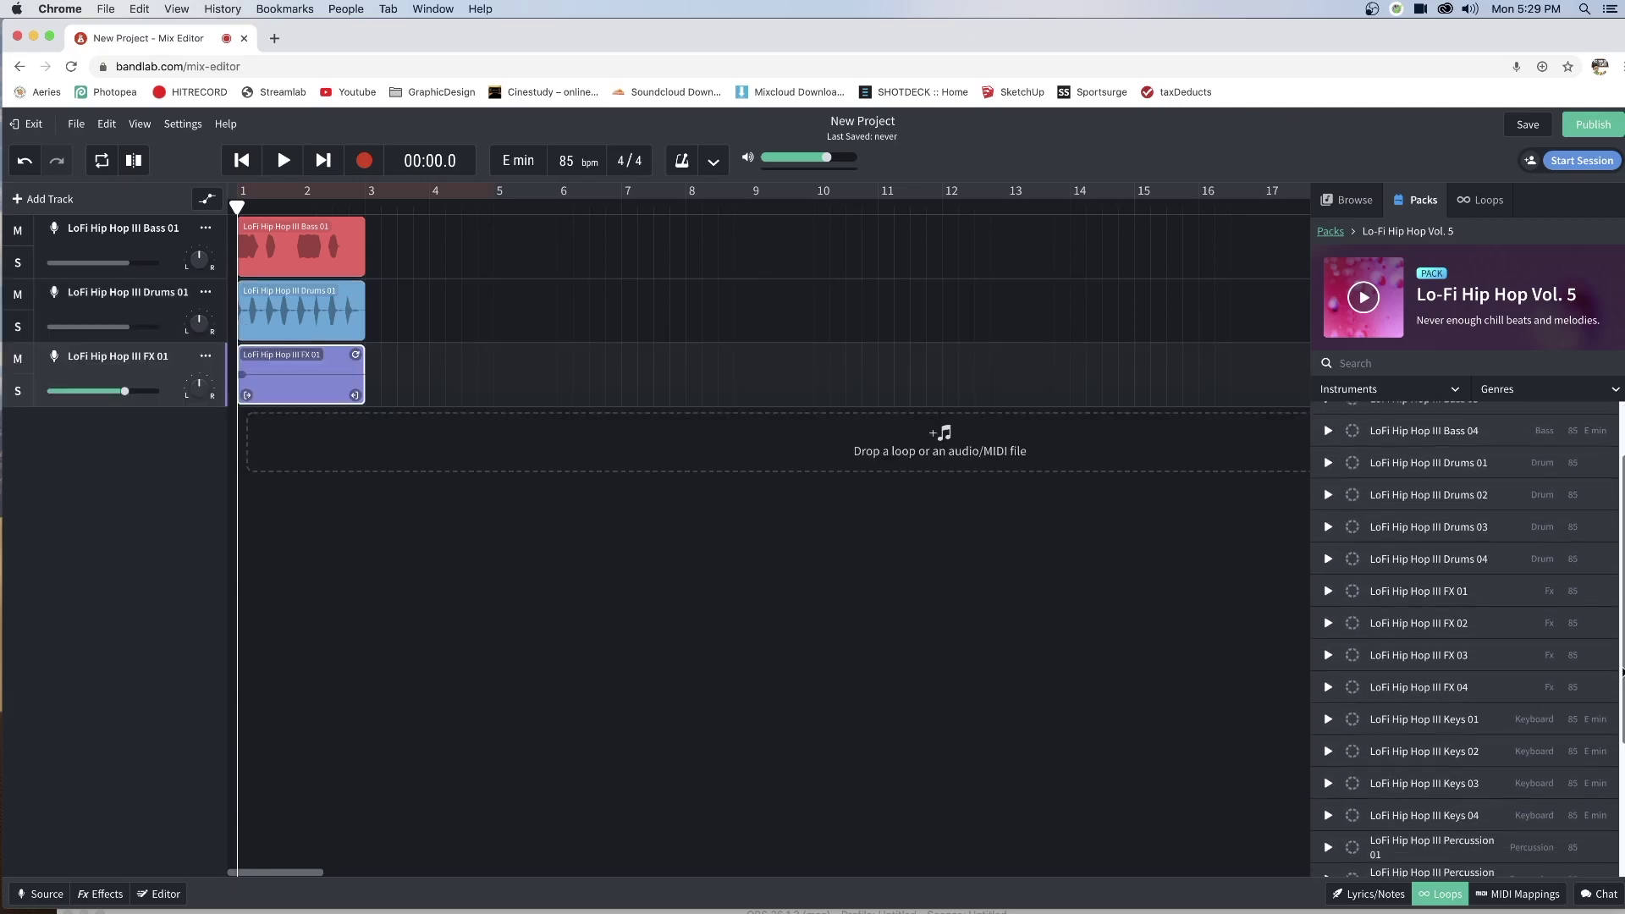
left_click(1327, 641)
left_click(1351, 641)
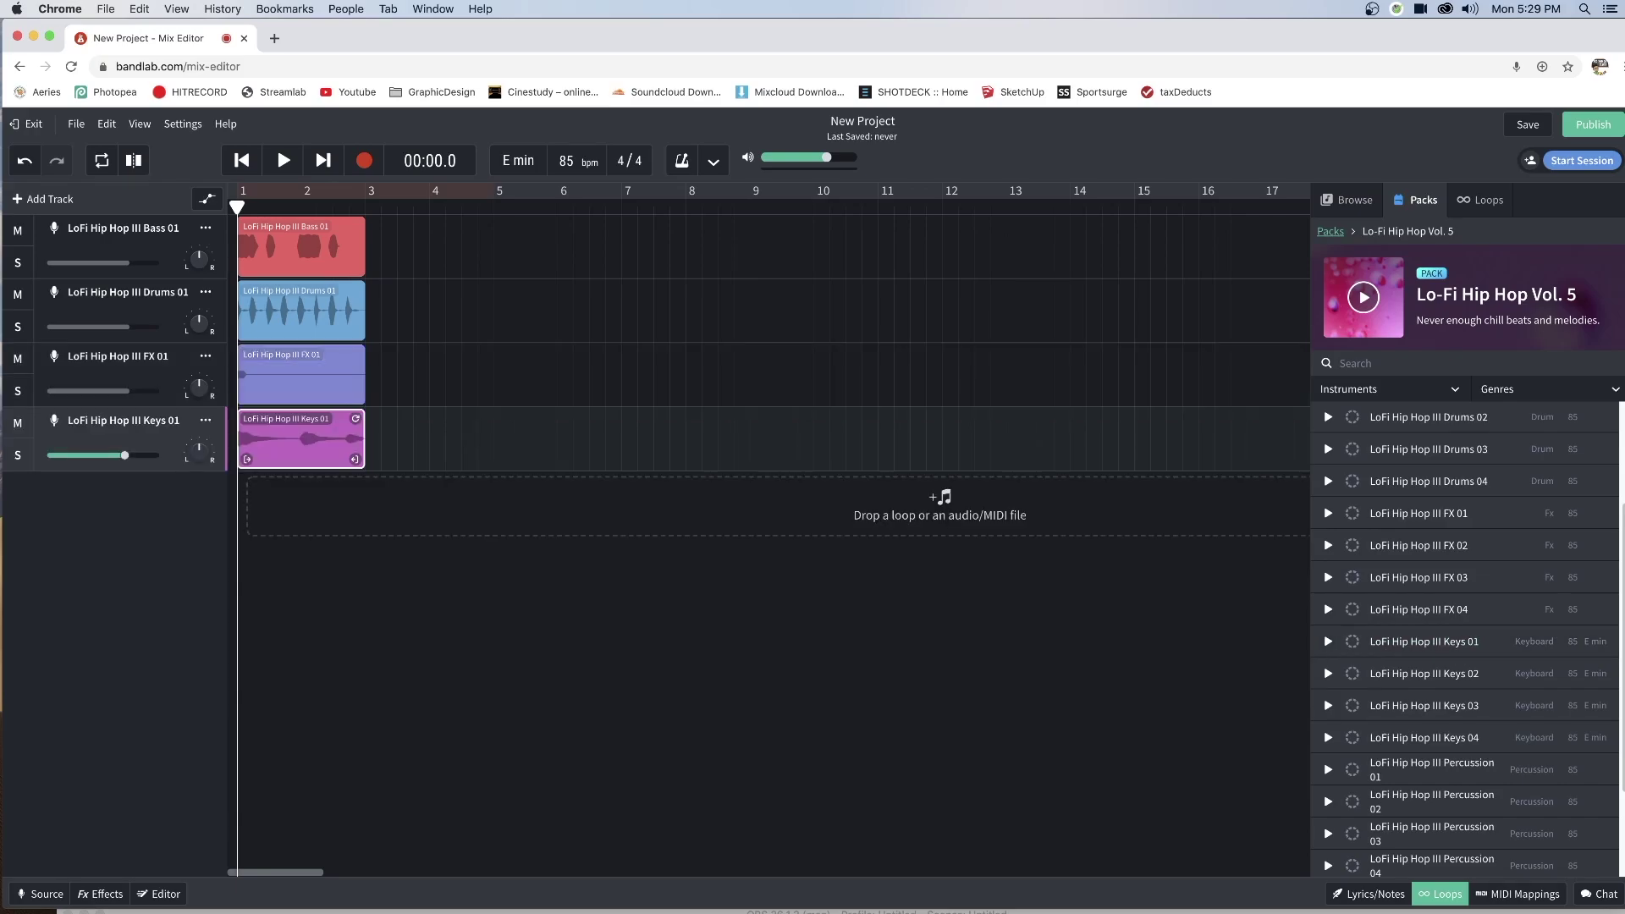
scroll(1620, 643, "down", 1)
scroll(1620, 643, "down", 3)
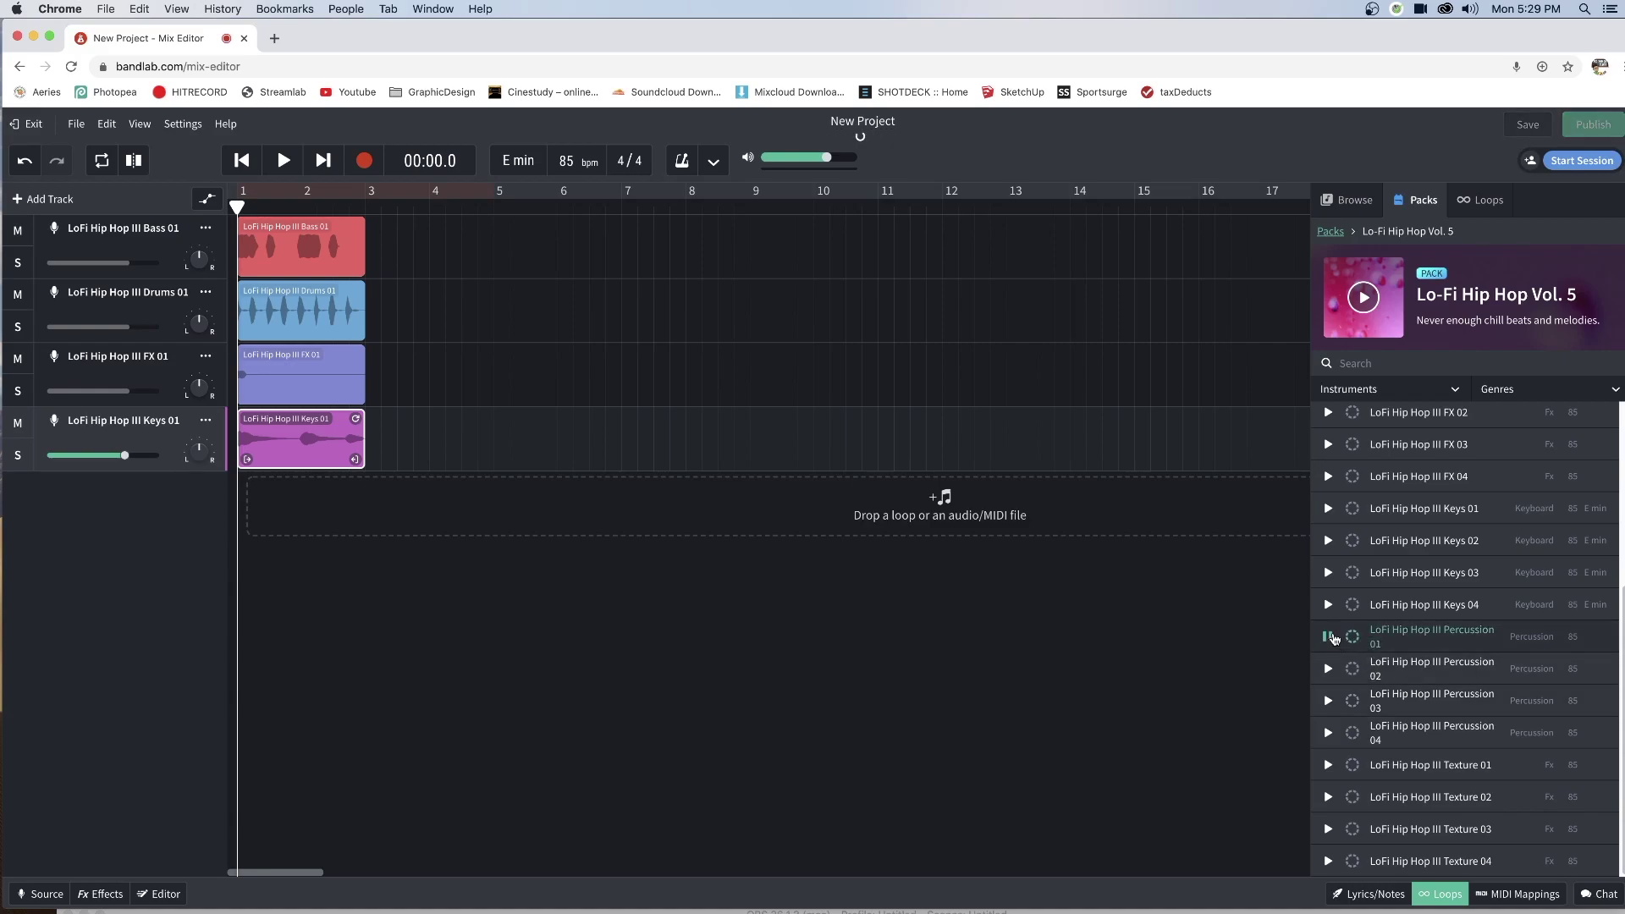
left_click(1352, 639)
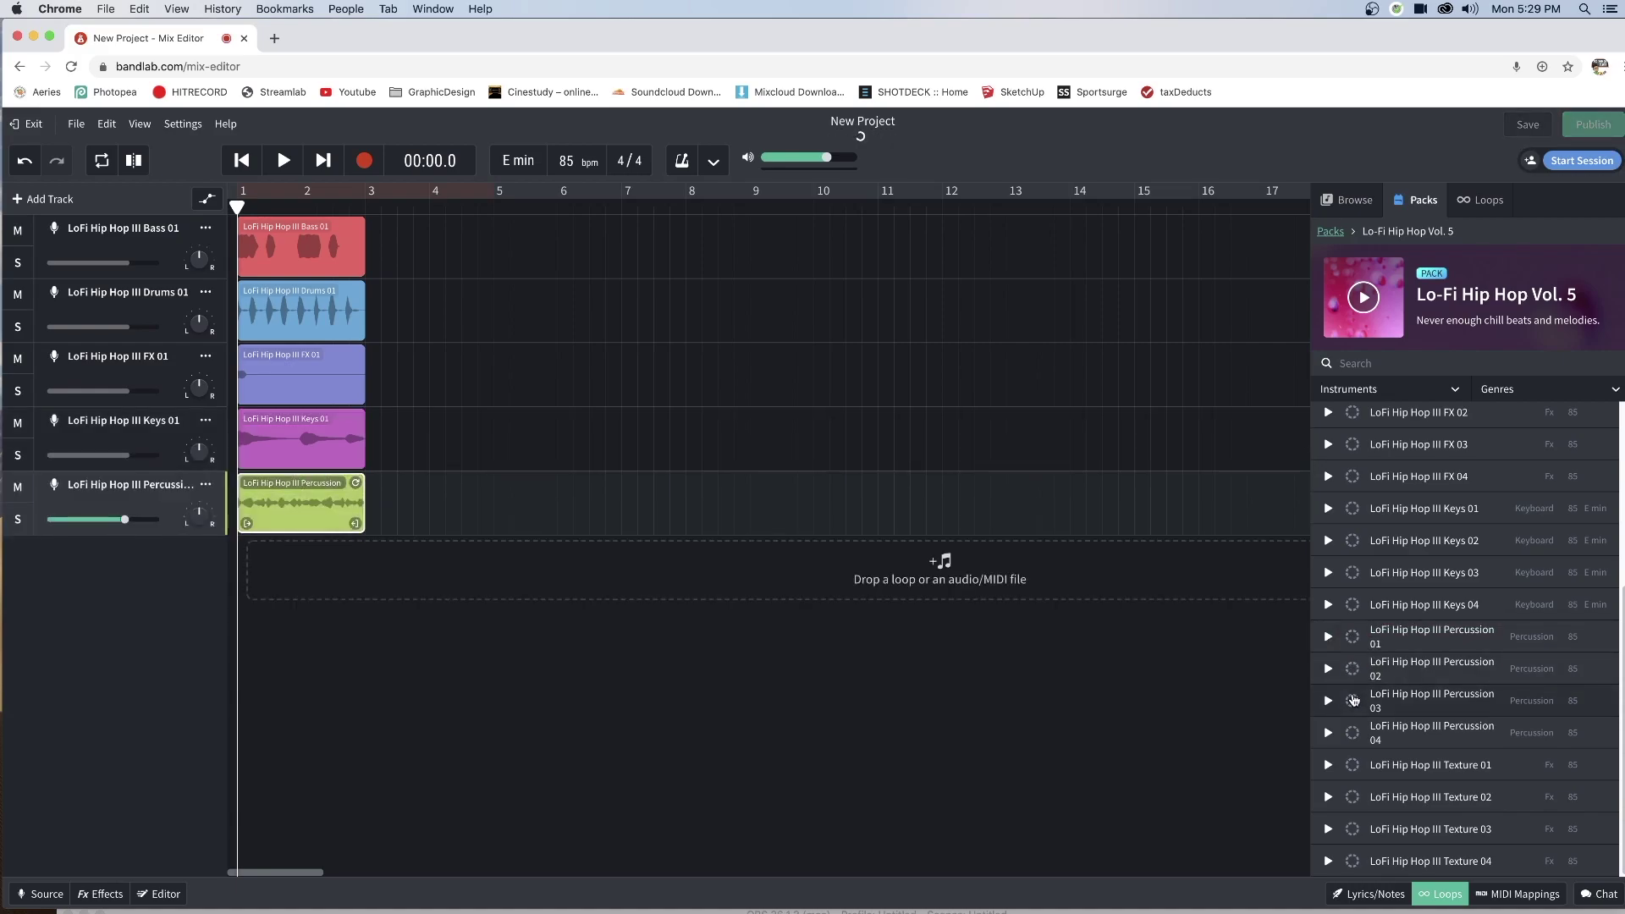
left_click(1328, 766)
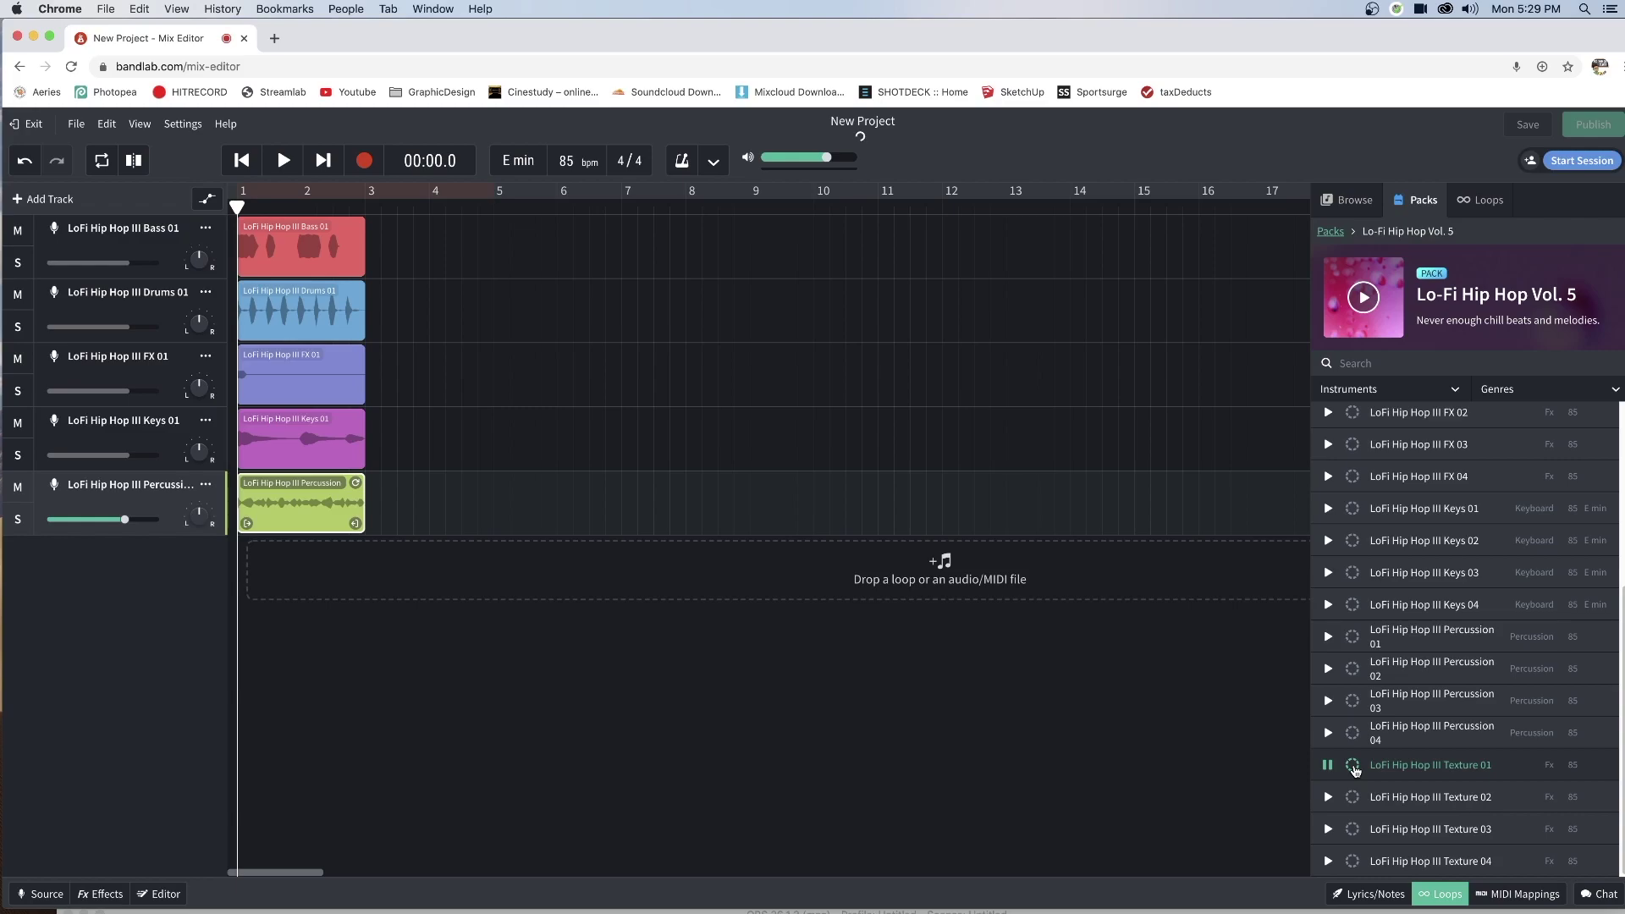
left_click(1352, 766)
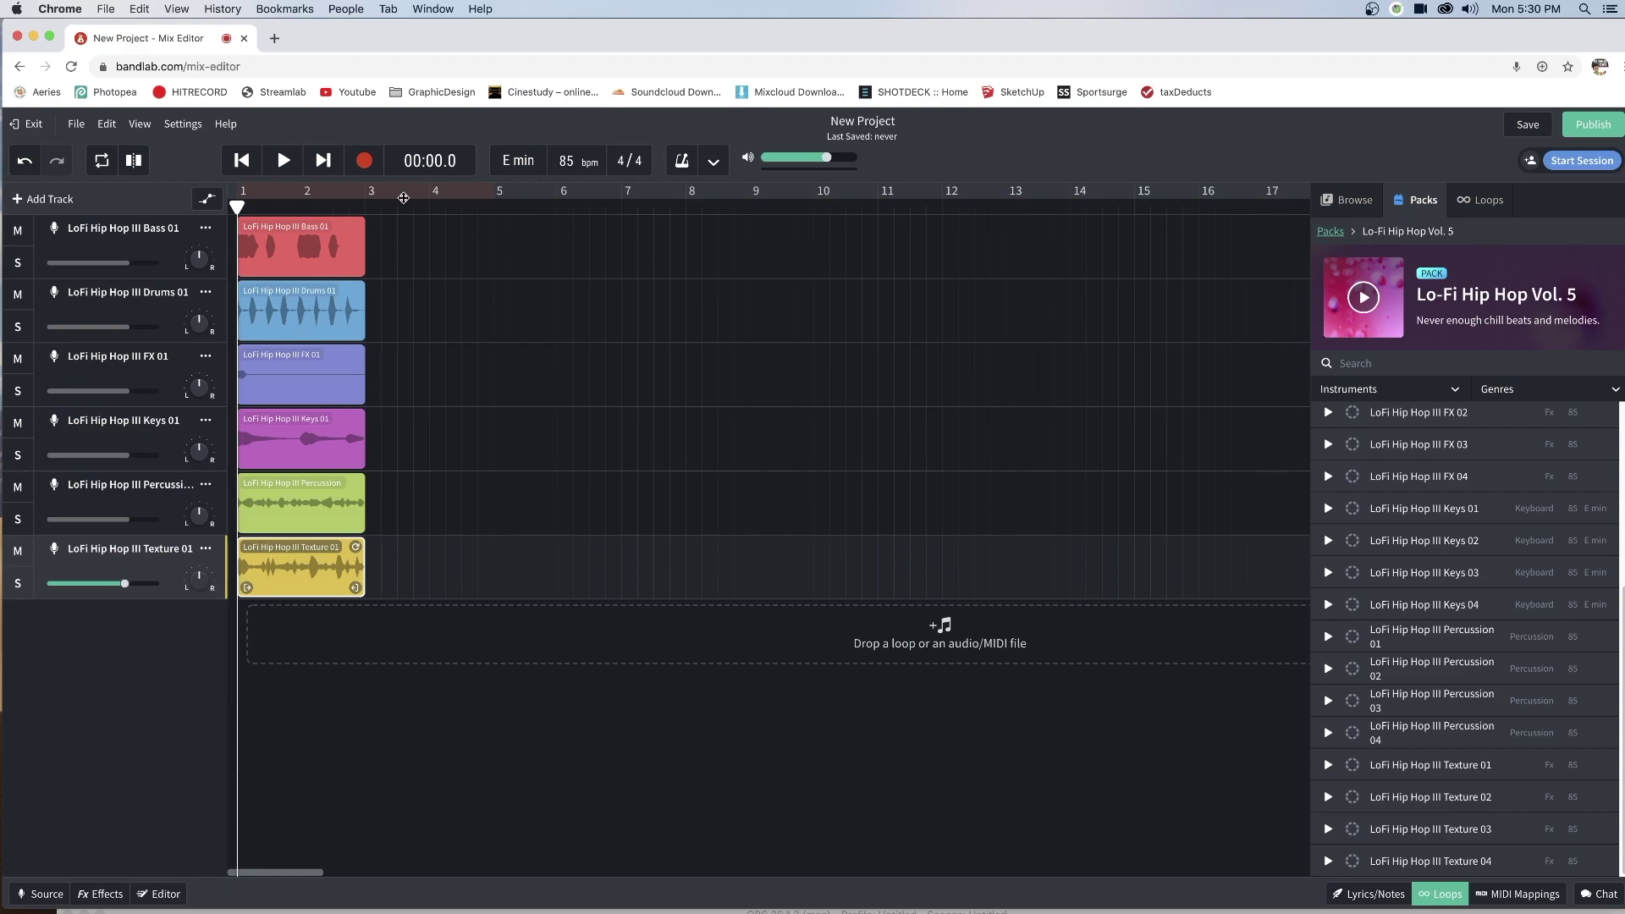
- Play the six loops, then set a loop region over bars 1–3
left_click(284, 161)
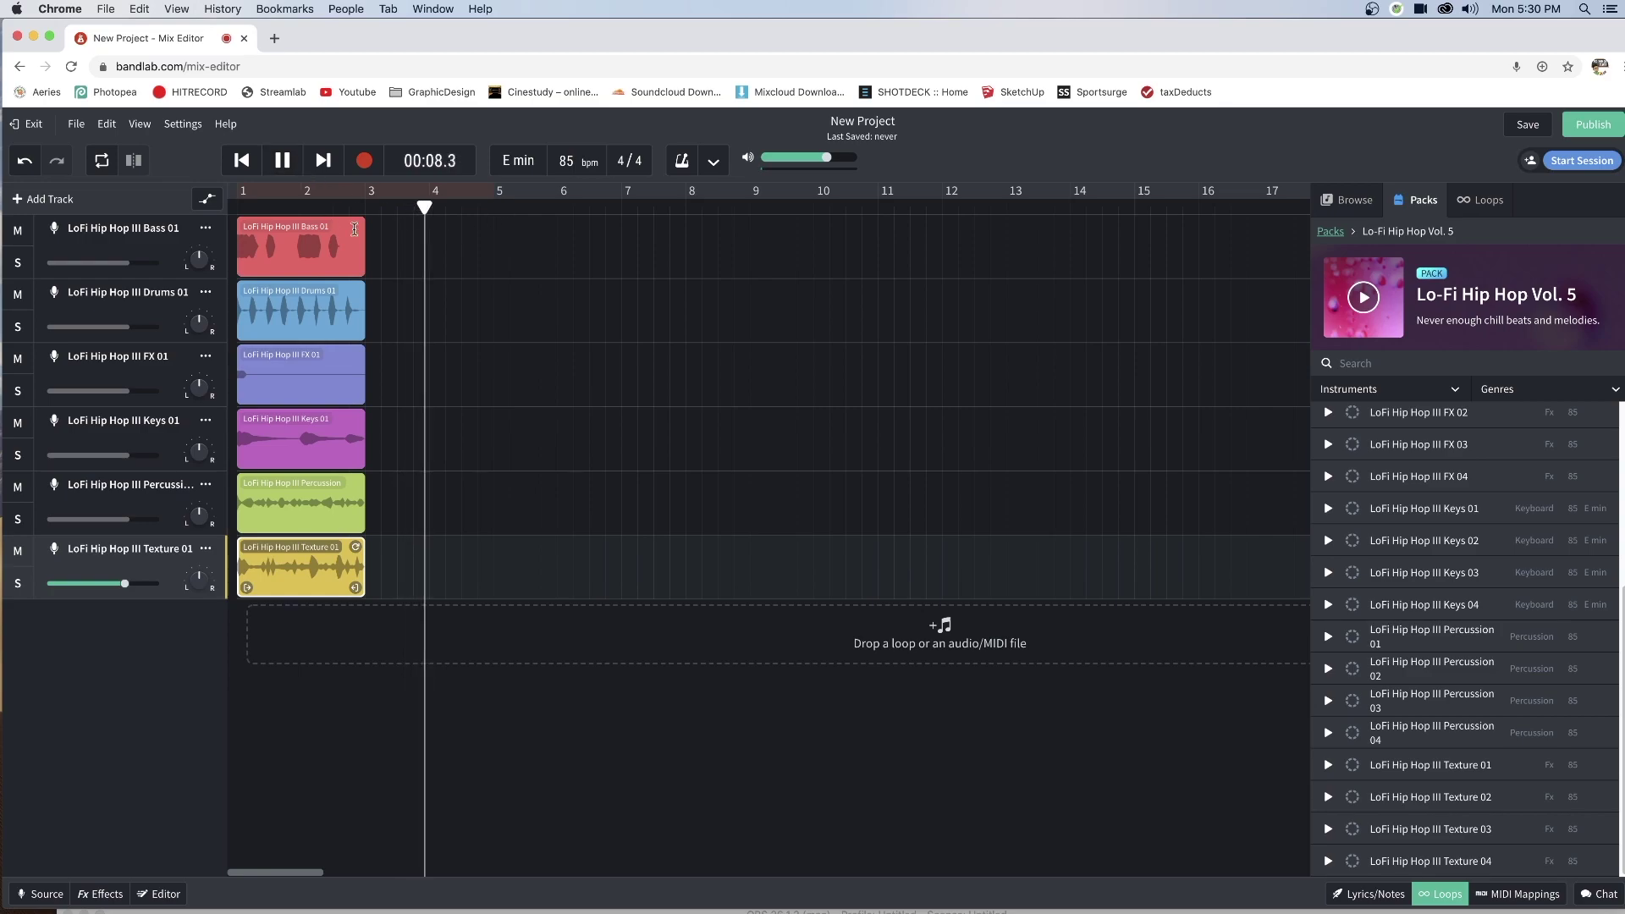
left_click(281, 160)
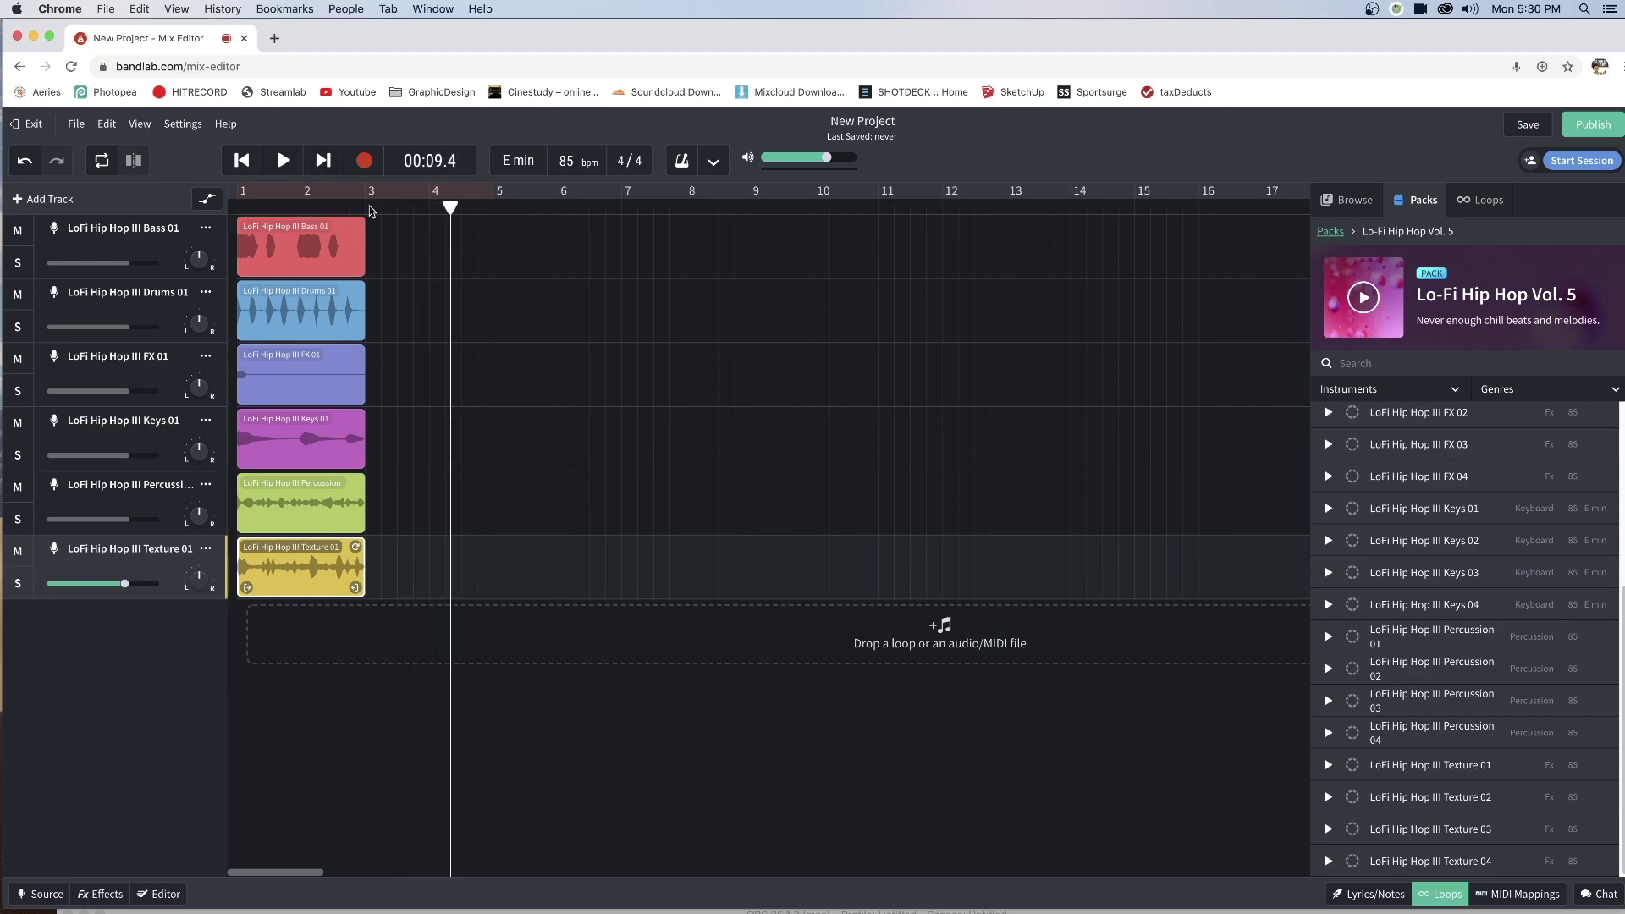
left_click(275, 192)
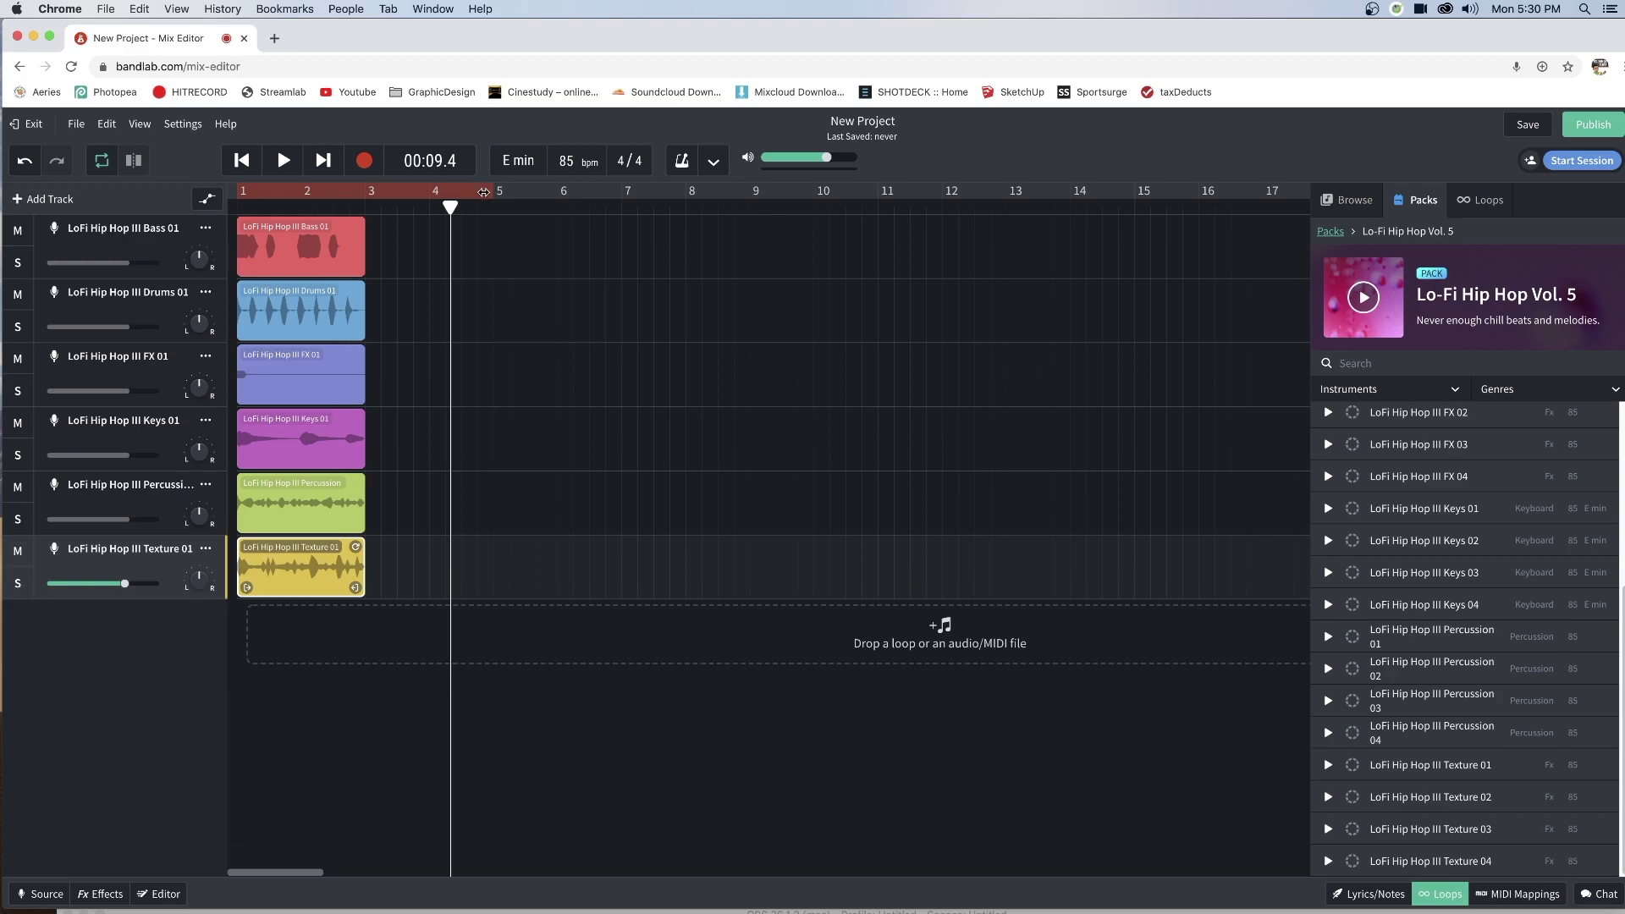
left_click_drag(487, 192, 369, 196)
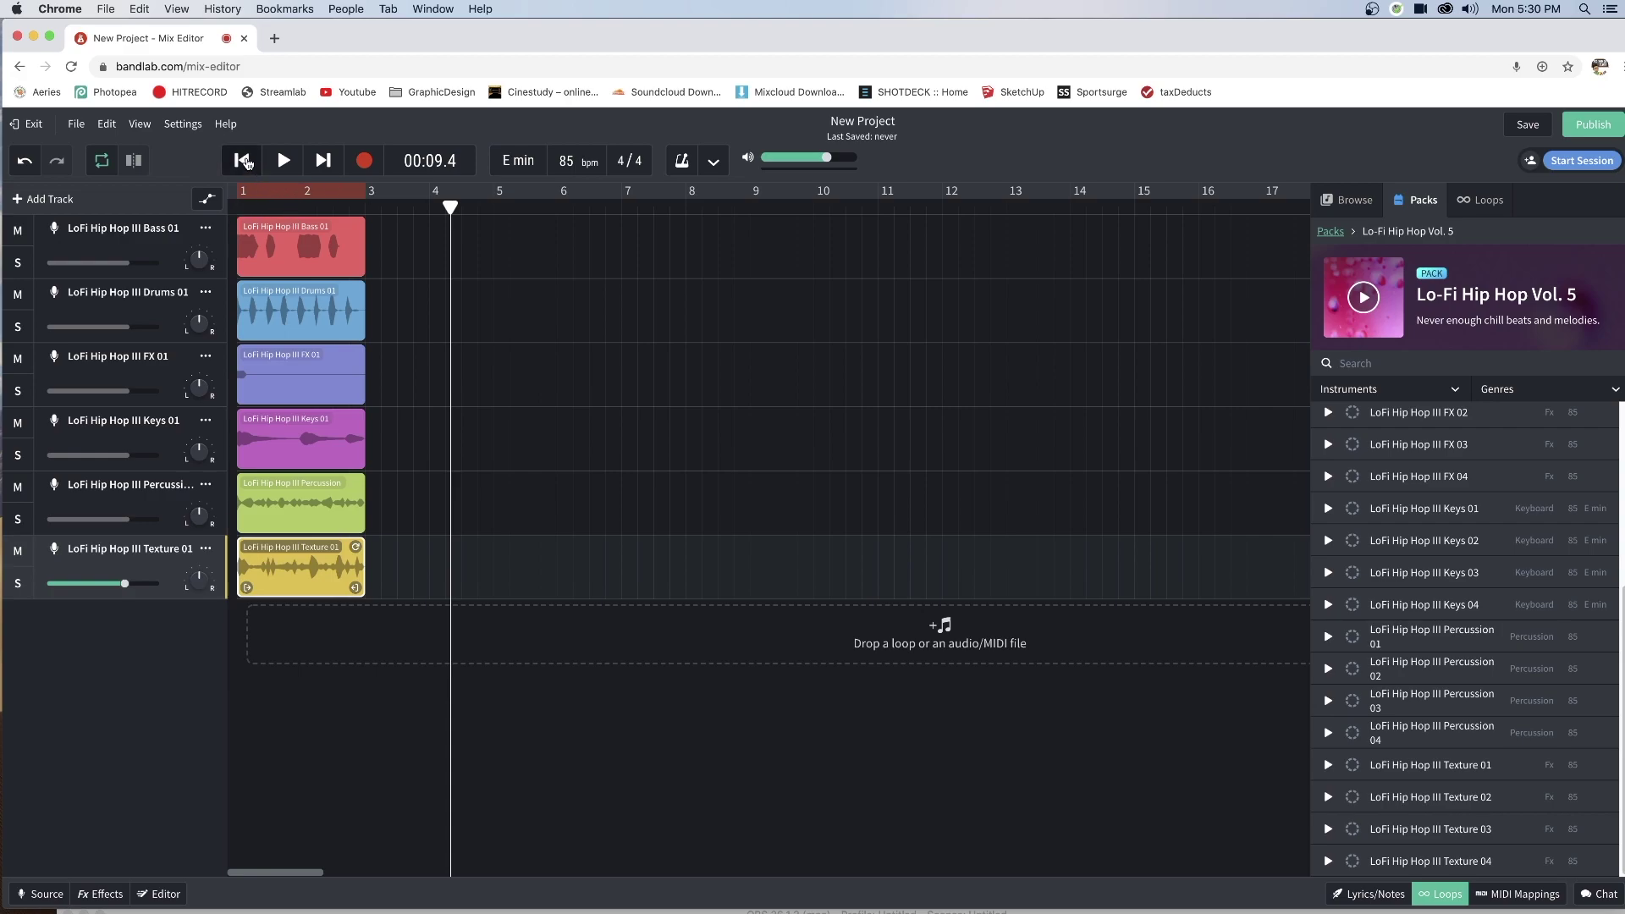
- Replay the looped bars from bar 1, then pause
left_click(243, 161)
left_click(283, 161)
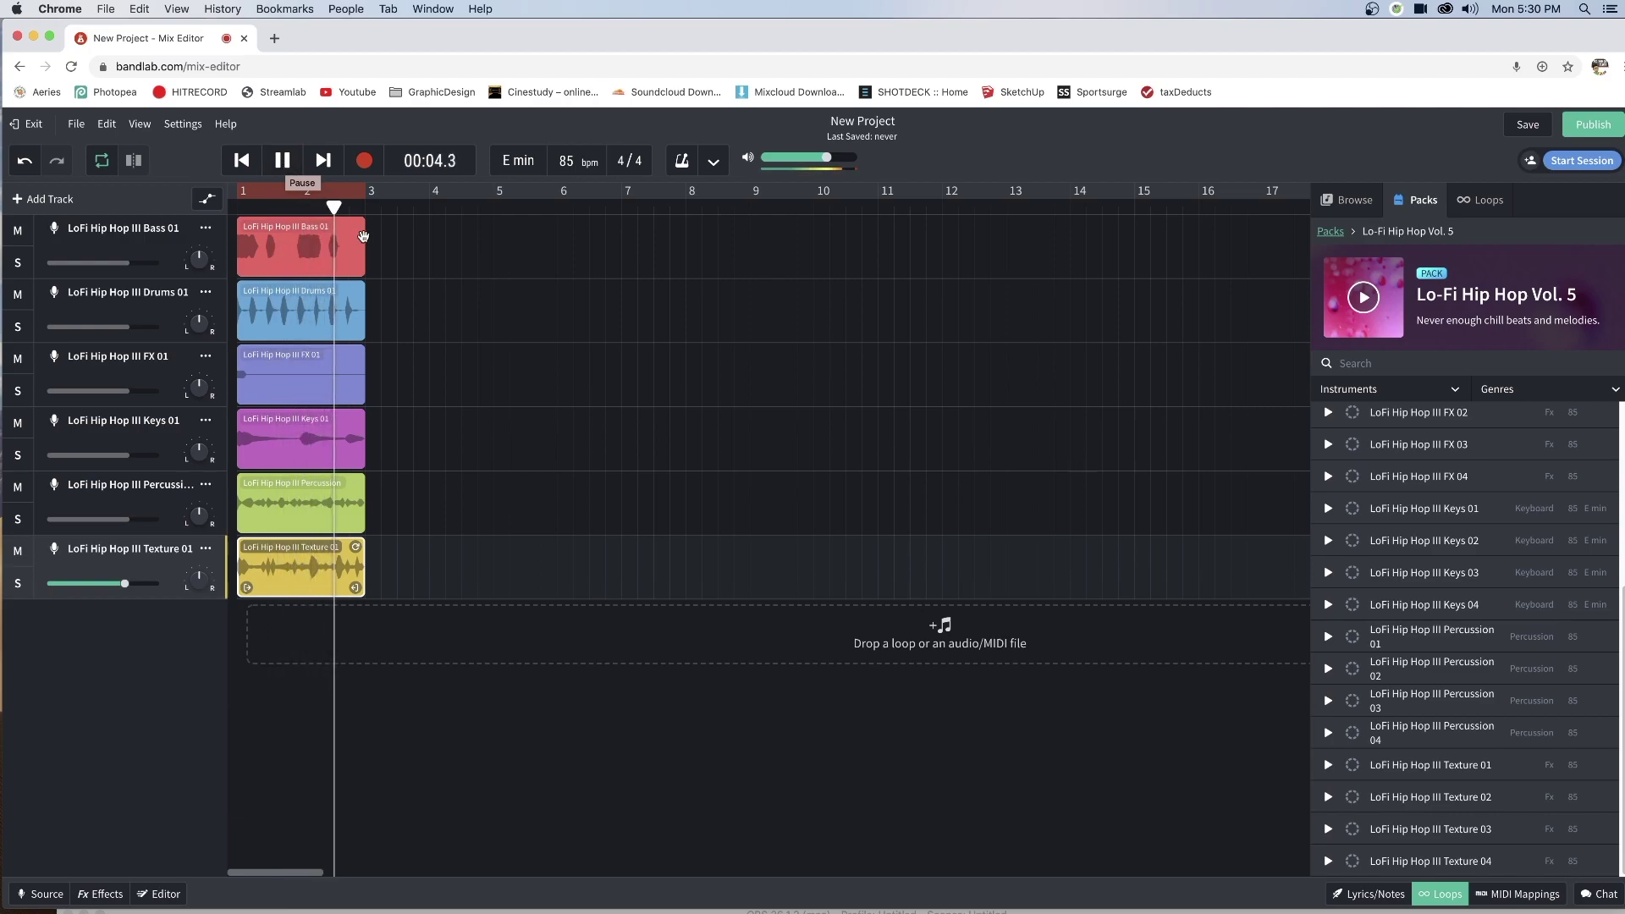
left_click(283, 163)
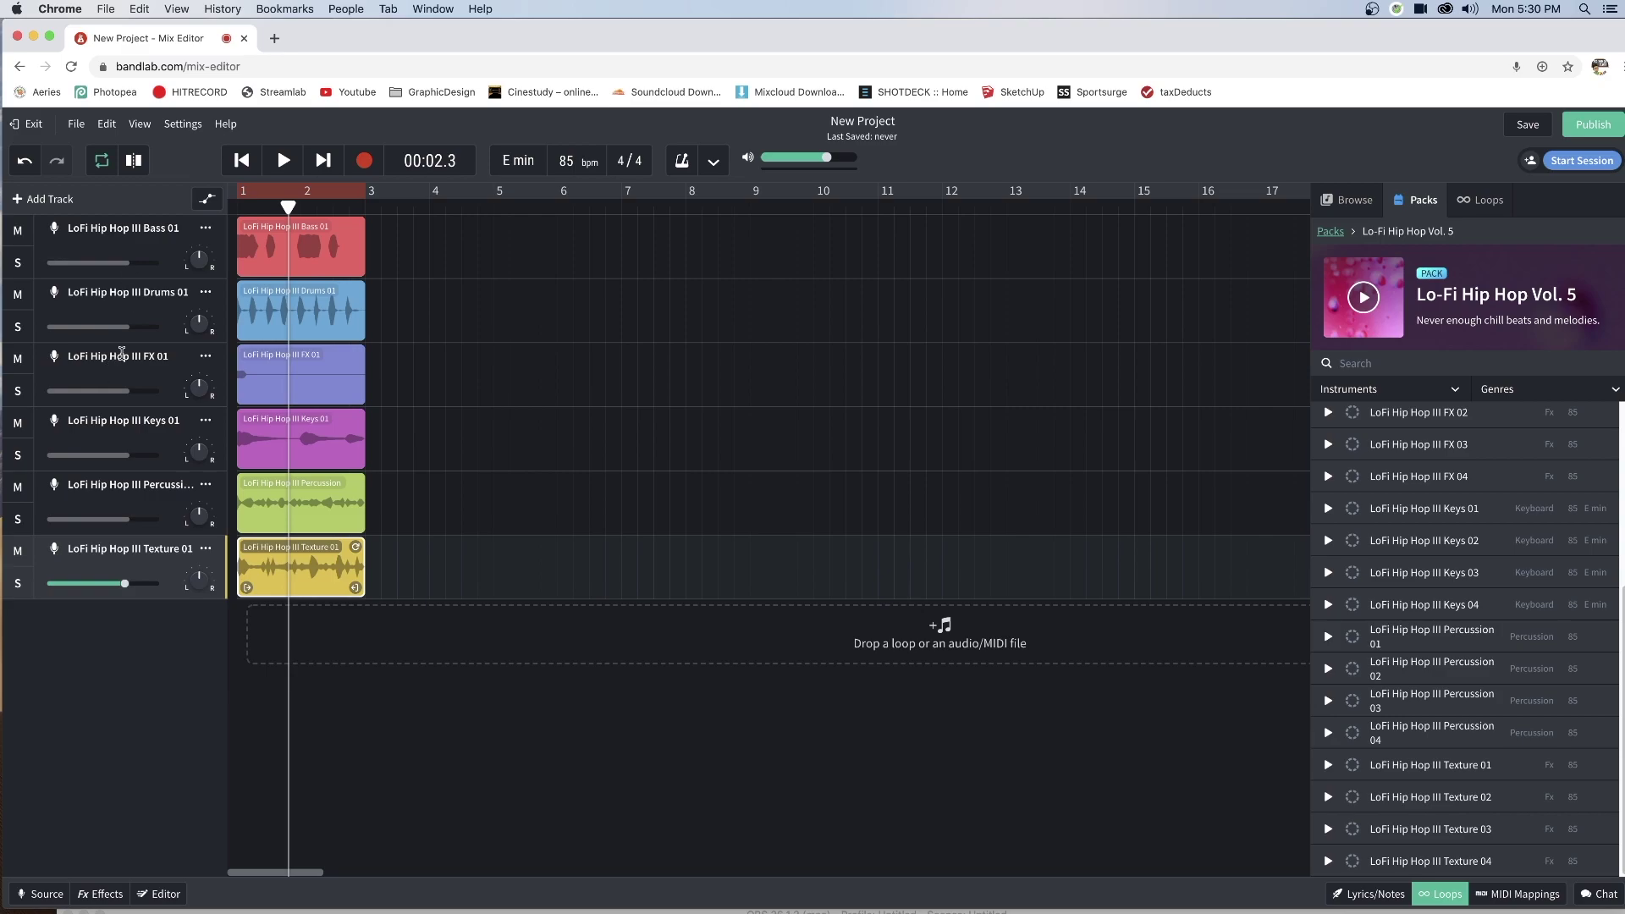
- Toggle track mutes during playback, ending with Bass 01, FX 01 and Percussion 01 muted
left_click(284, 161)
left_click(17, 231)
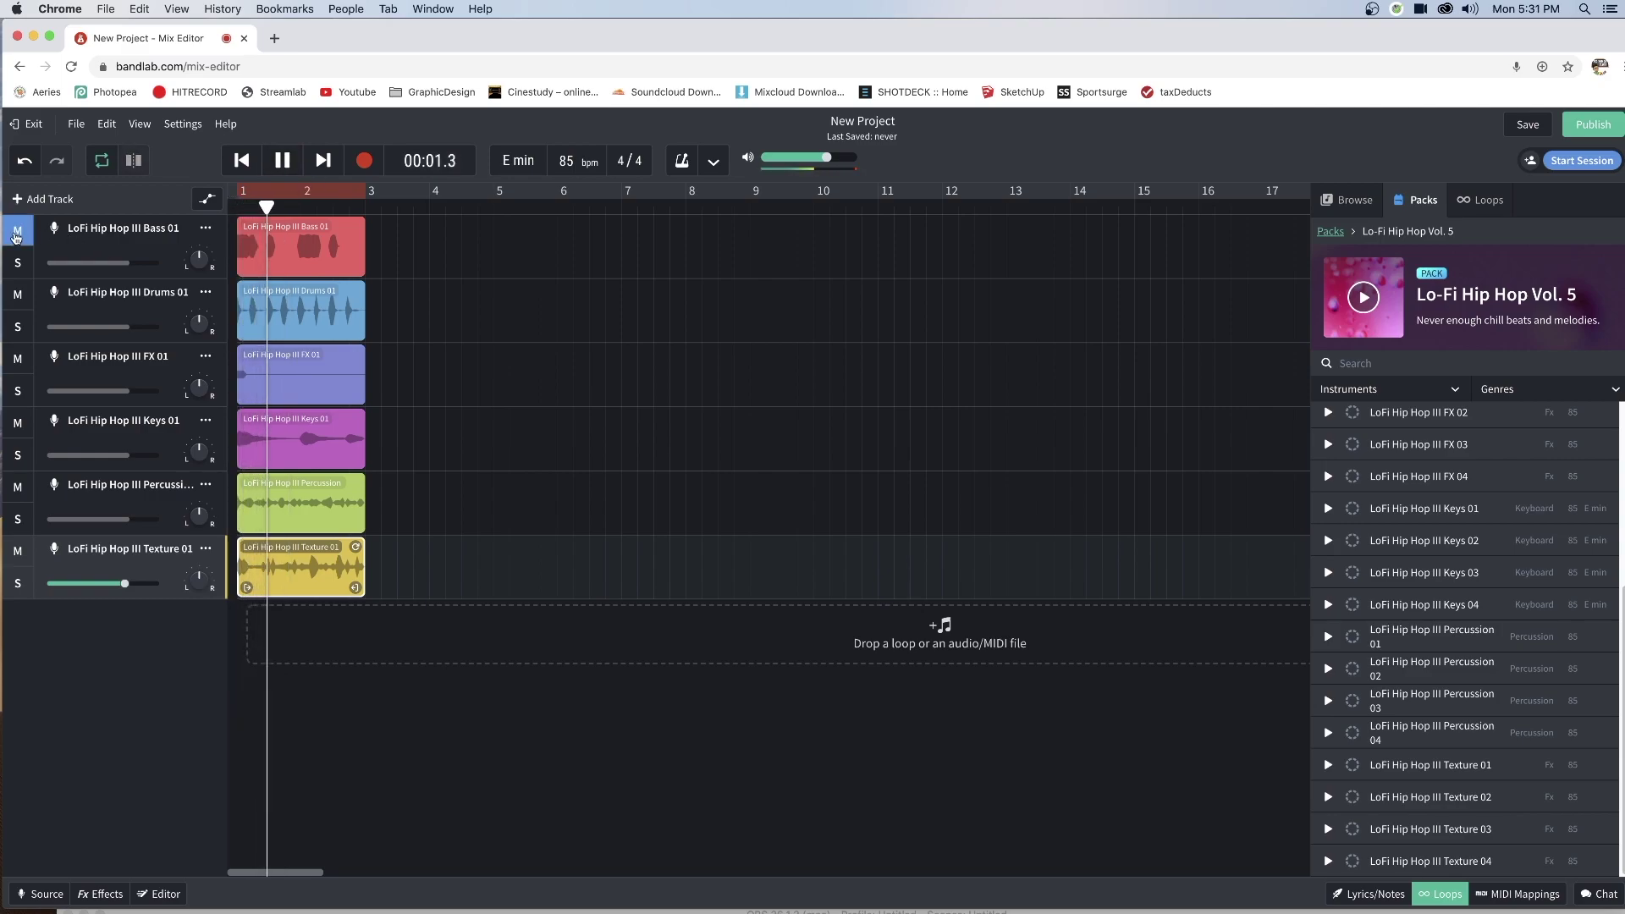
left_click(17, 295)
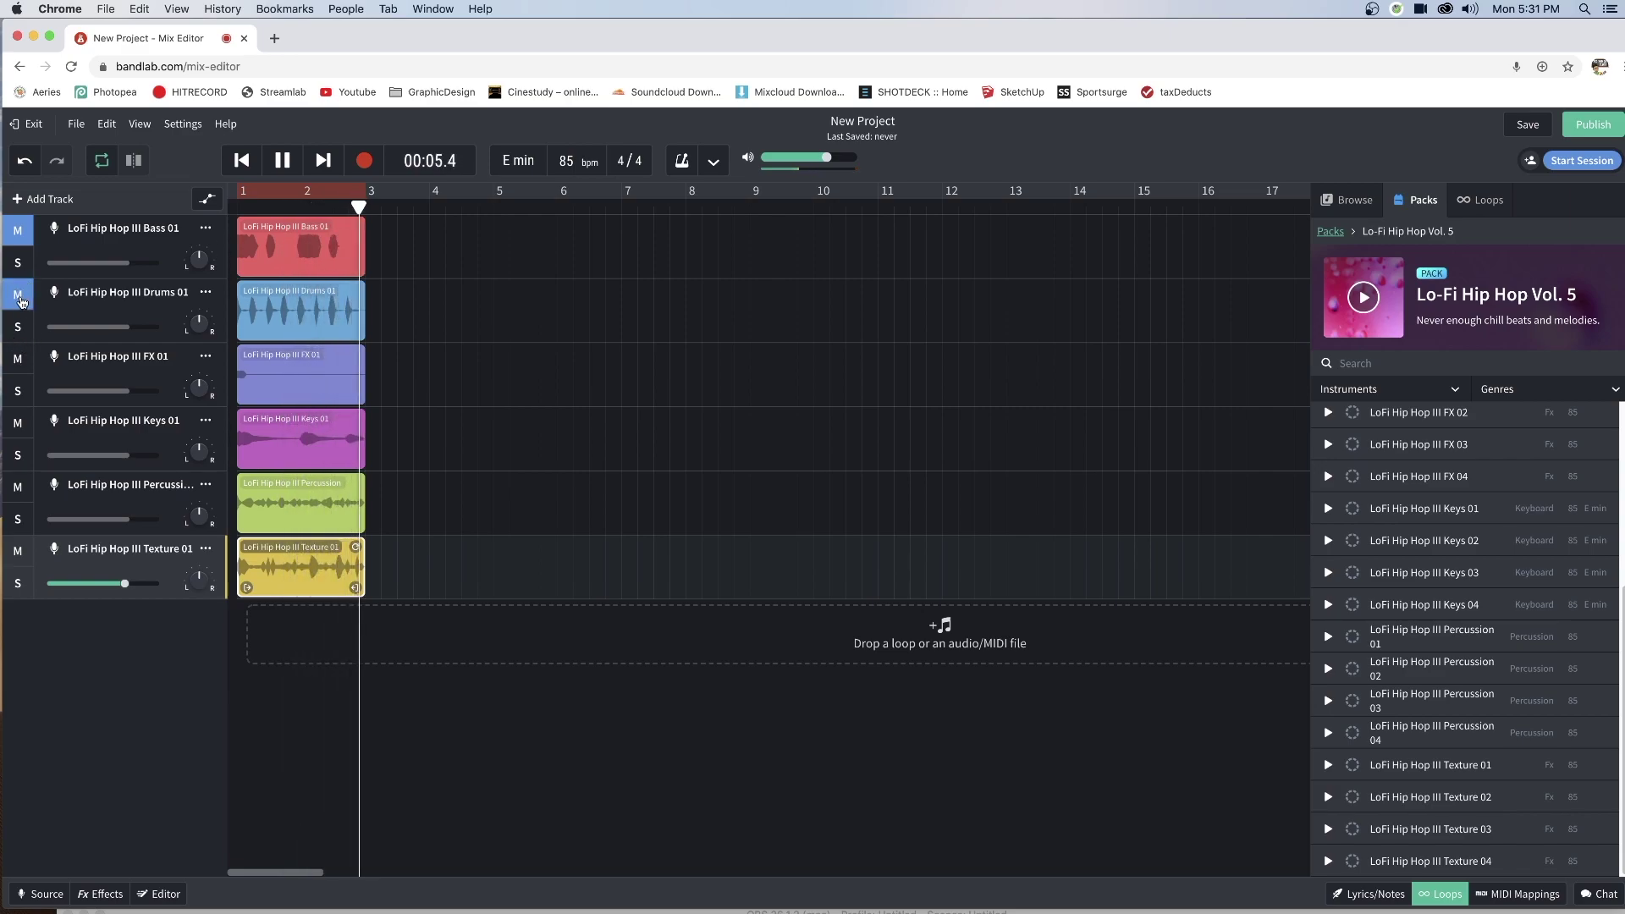
left_click(25, 564)
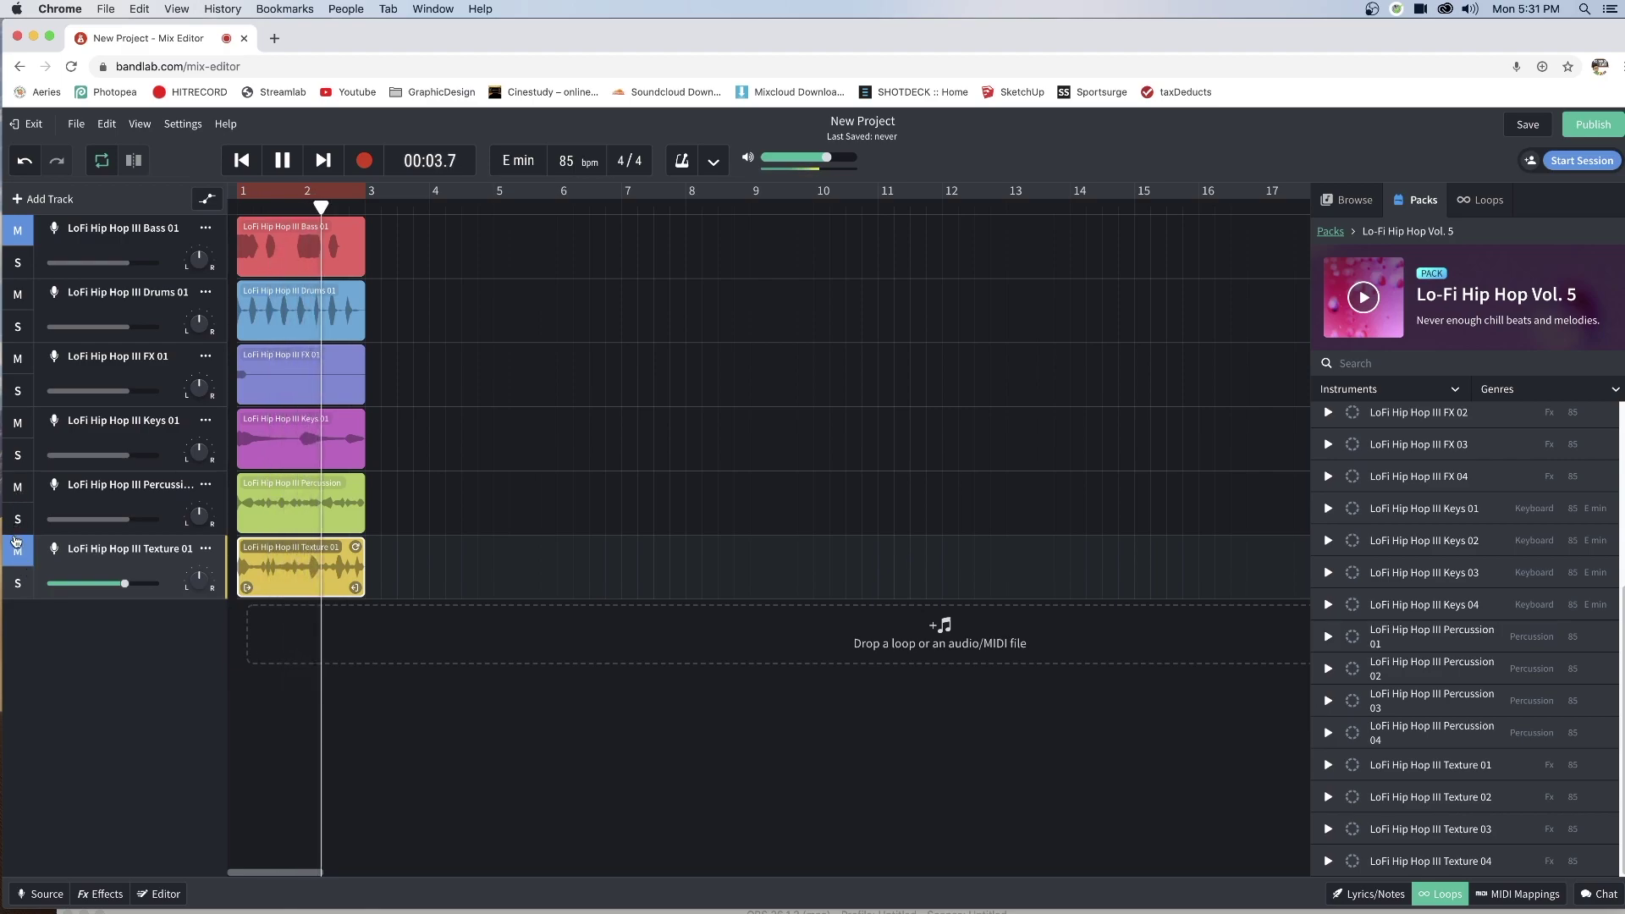
left_click(17, 489)
left_click(16, 552)
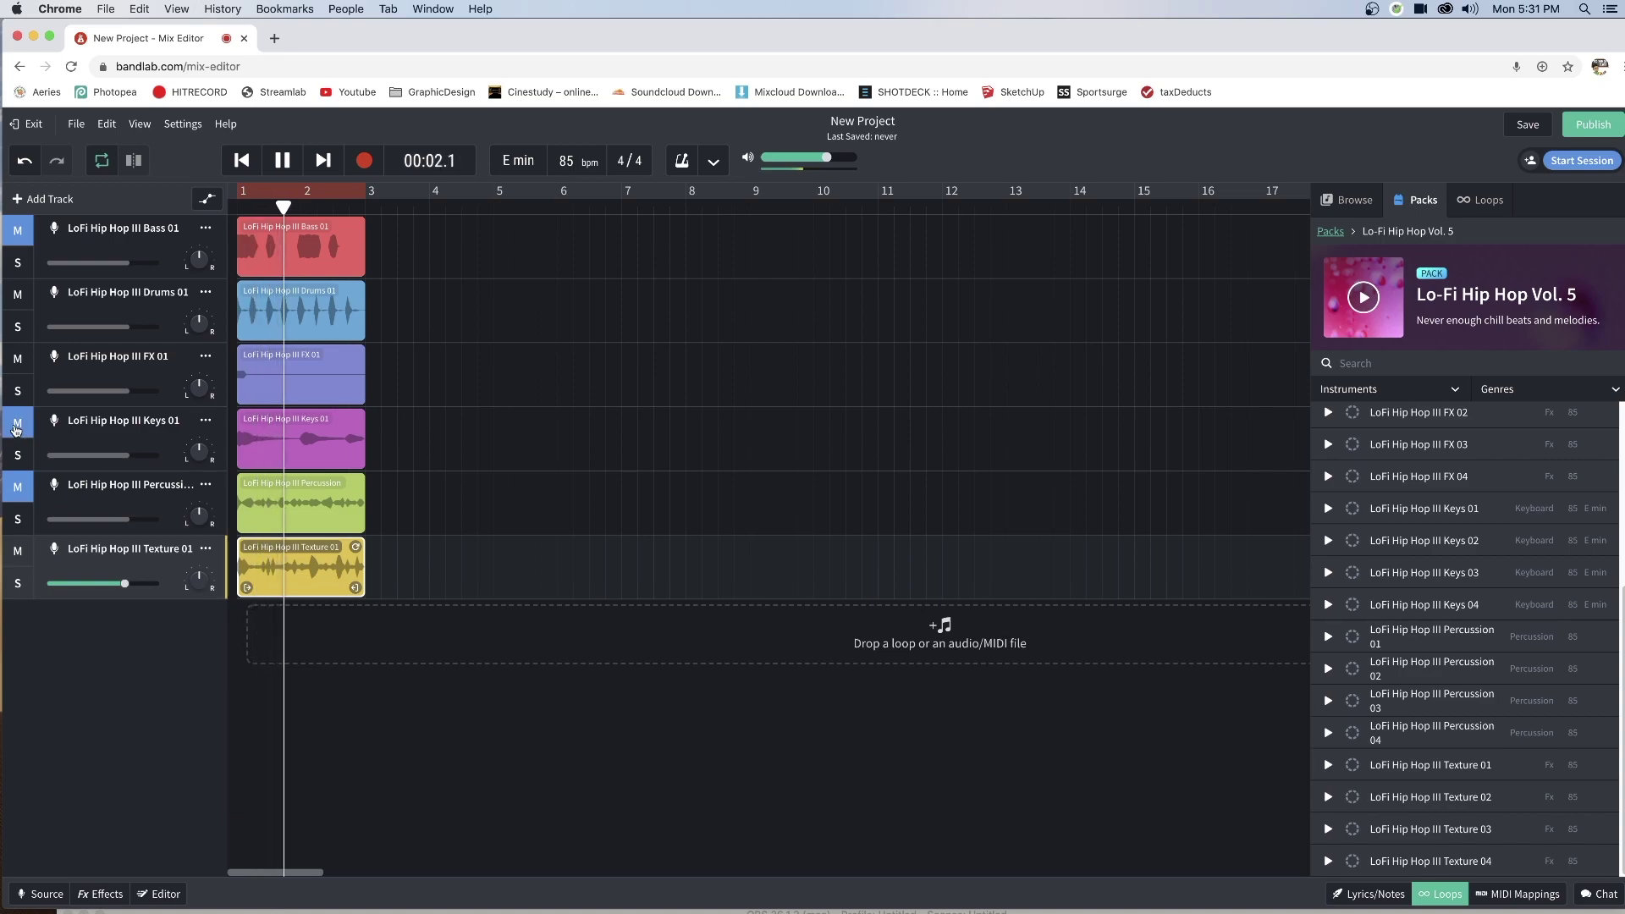
left_click(17, 358)
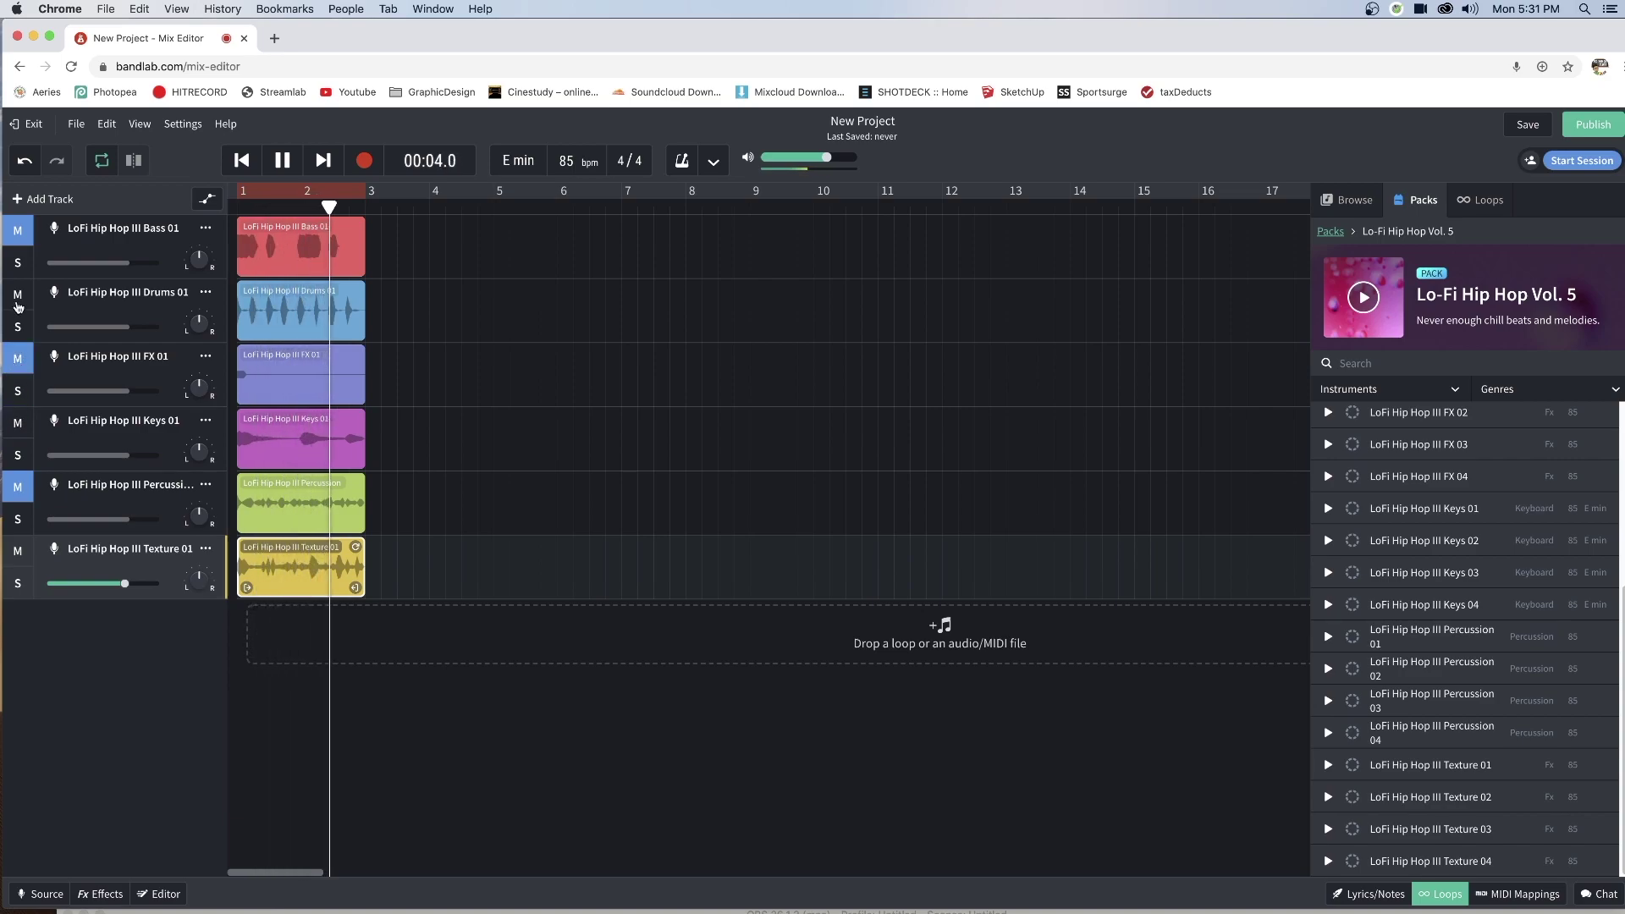
left_click(17, 298)
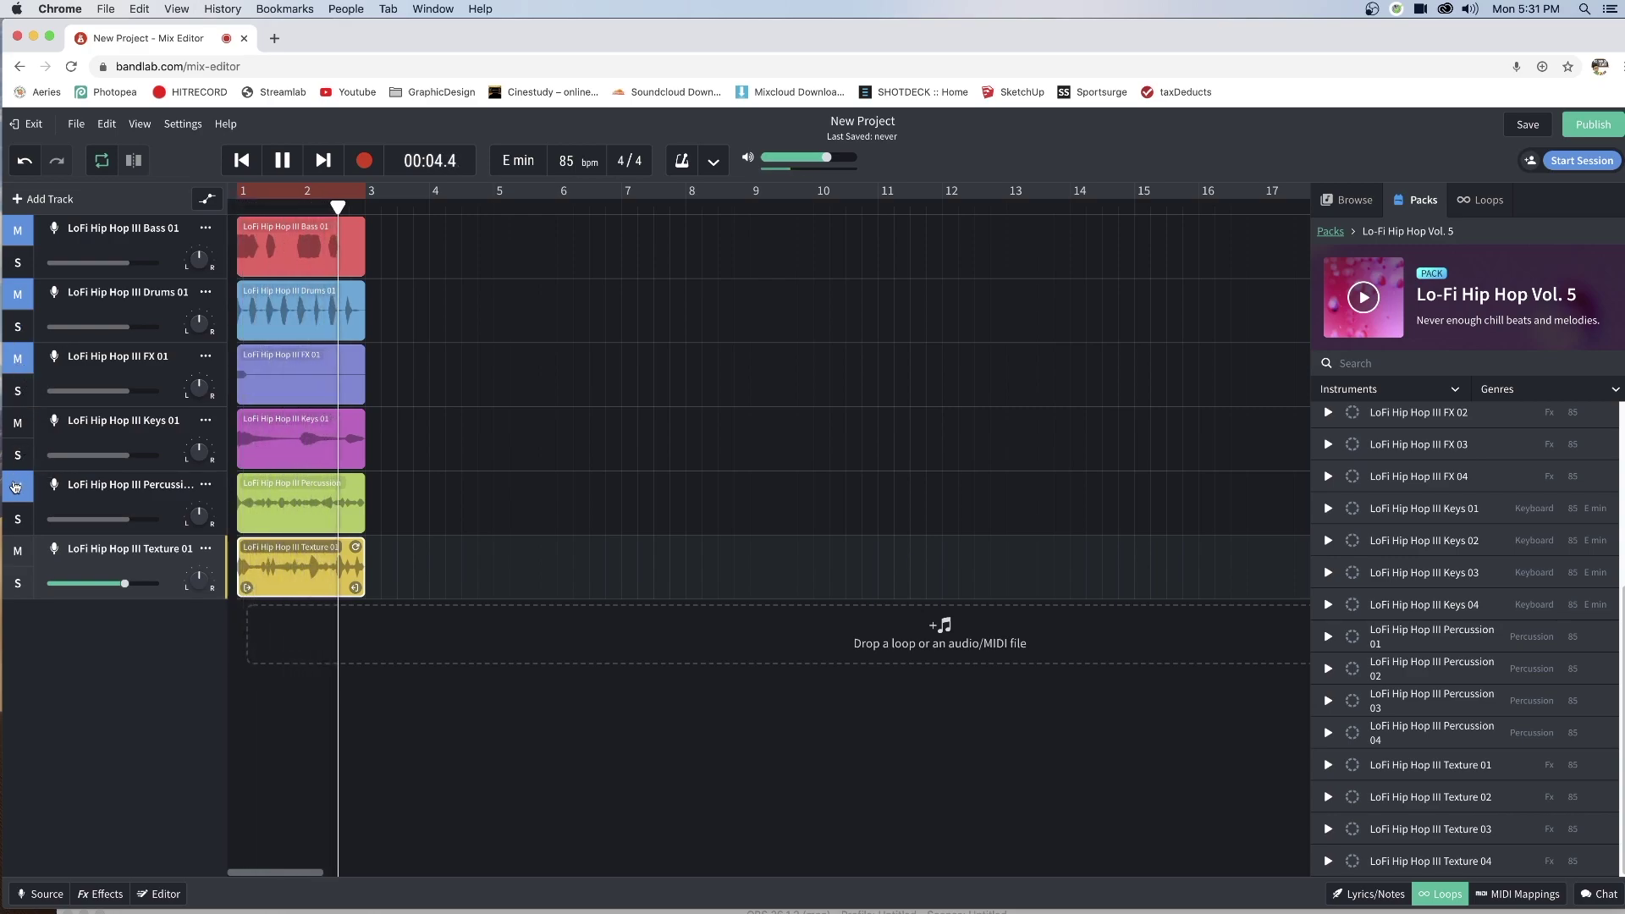
left_click(17, 300)
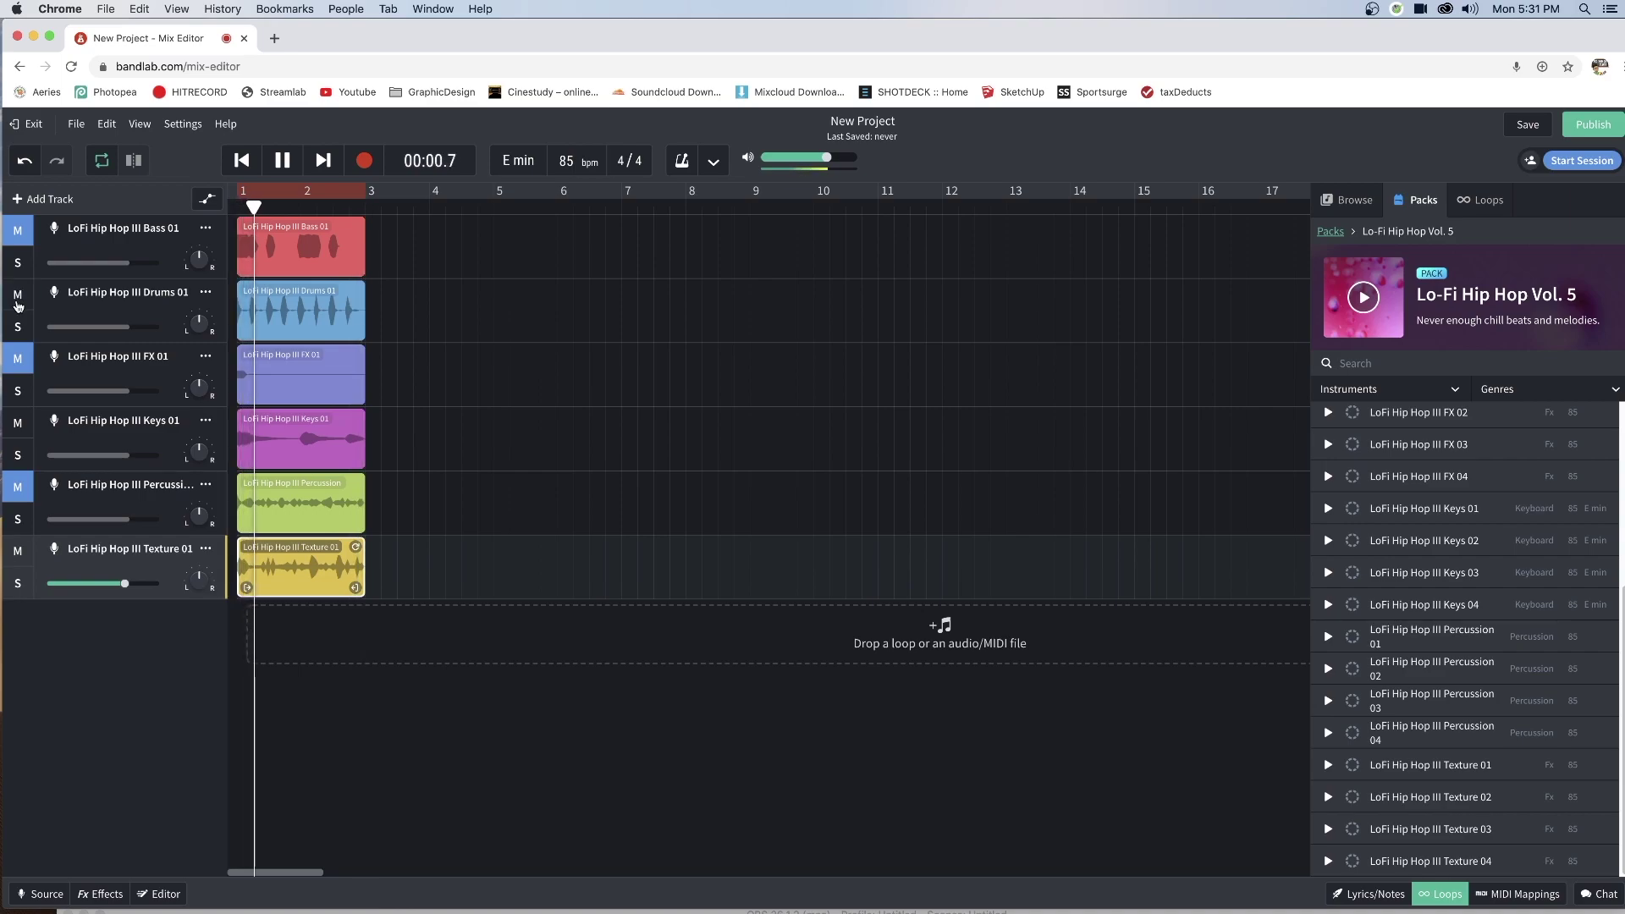
left_click(21, 484)
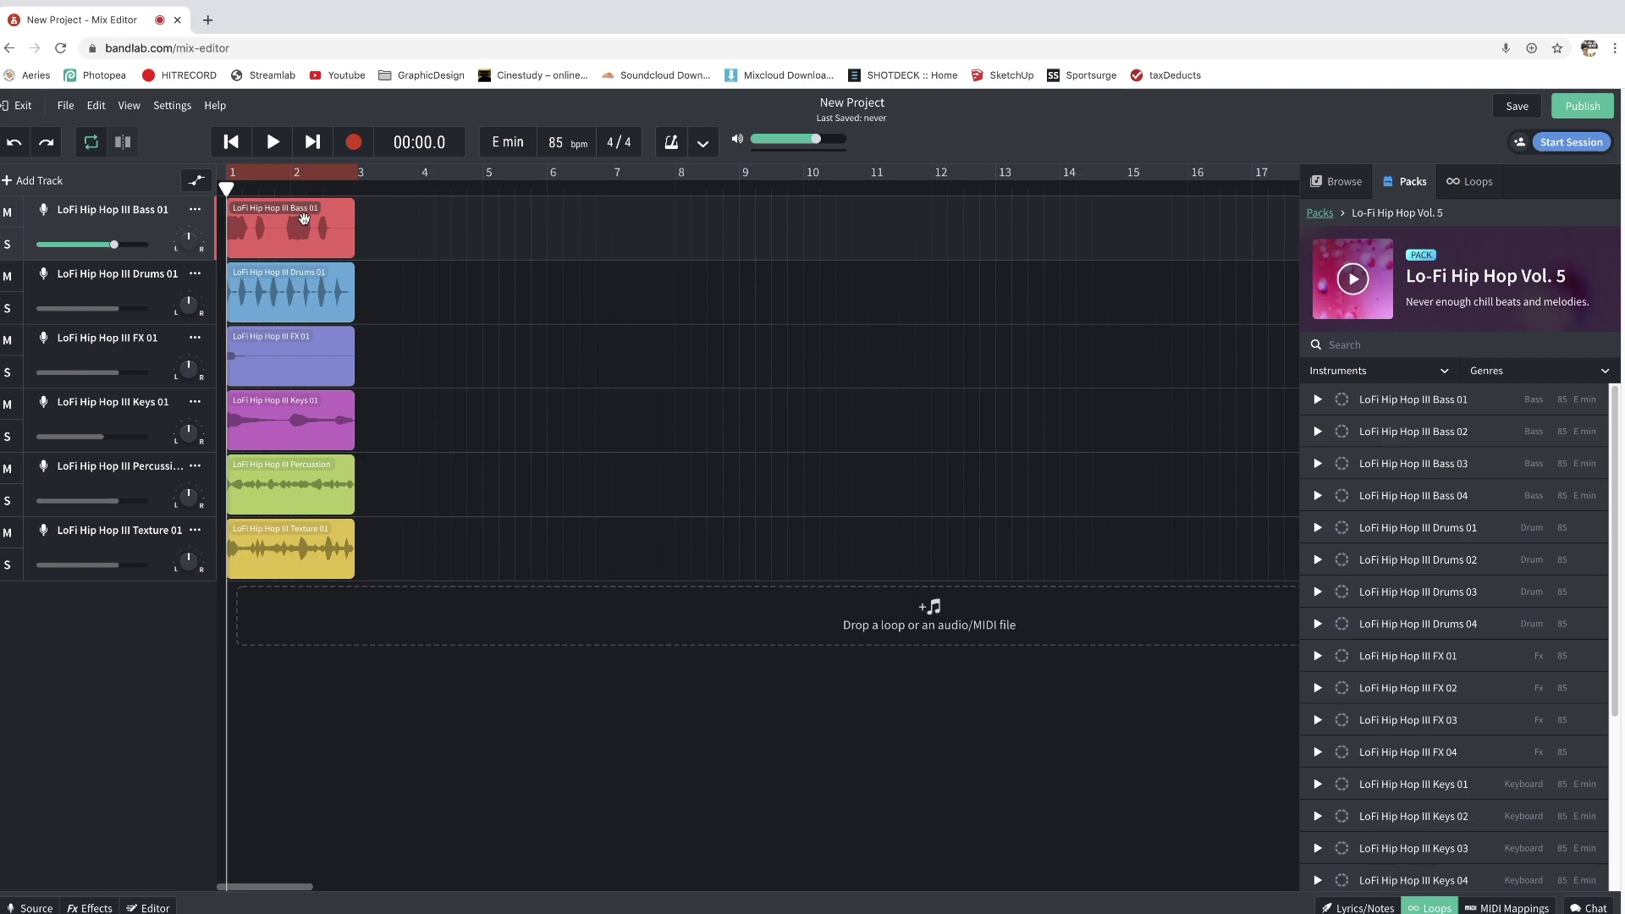
- Select the Bass 01 clip and move the playhead to bar 3
left_click(304, 219)
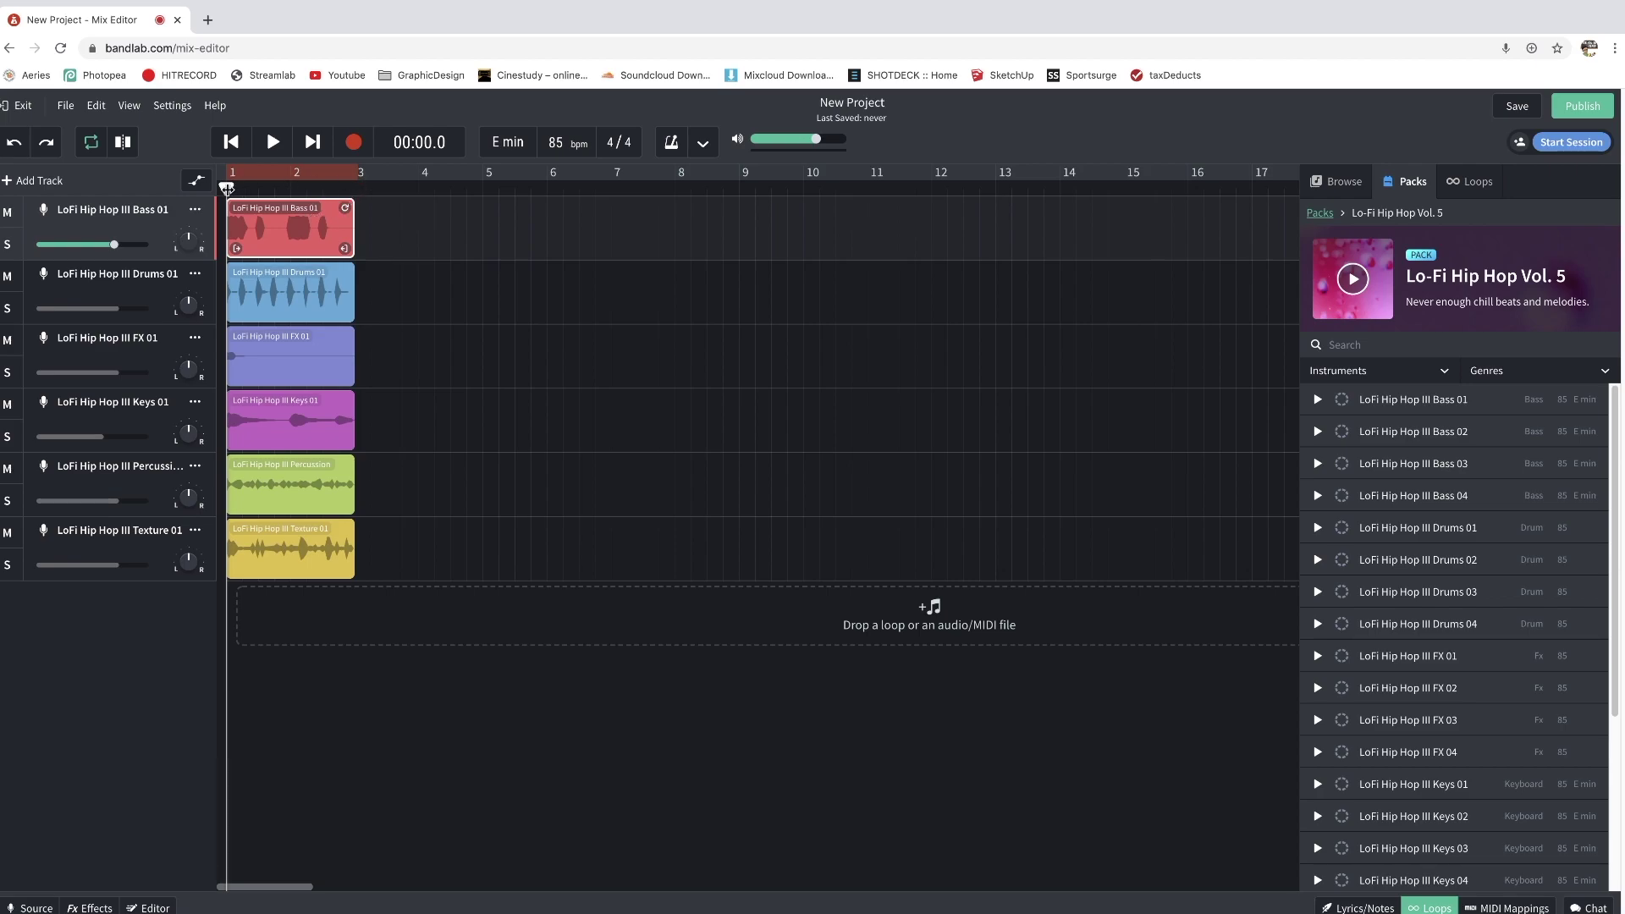
left_click(250, 188)
left_click_drag(273, 192, 354, 185)
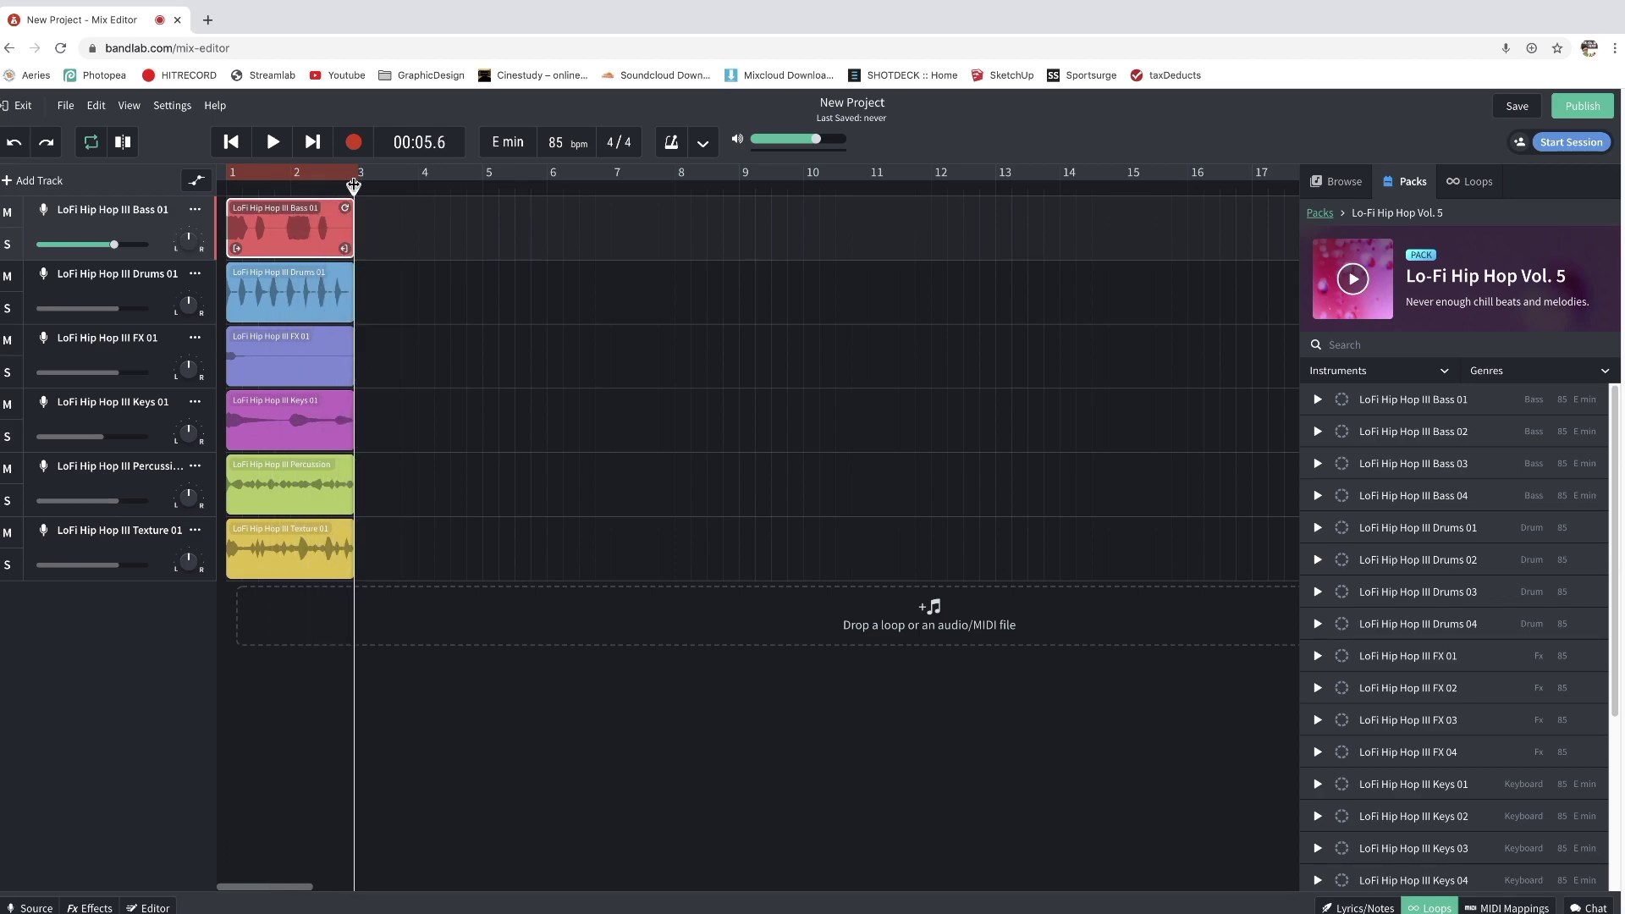
- Duplicate the Bass 01 clip four times so it repeats through bar 11
key("ctrl+d")
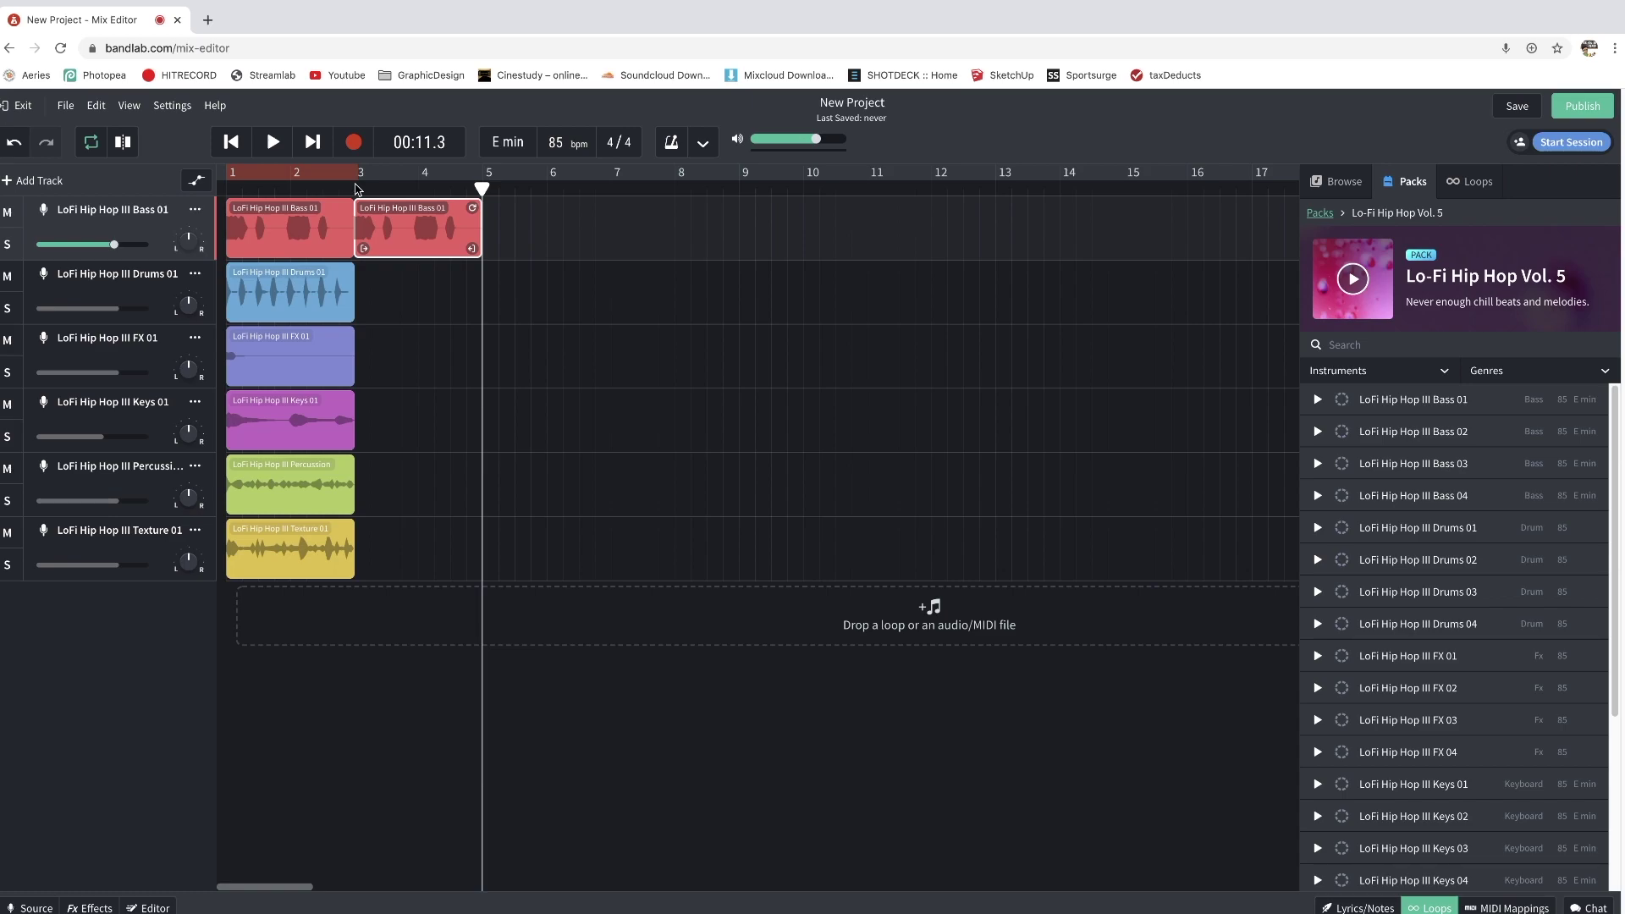
key("ctrl+d")
key("ctrl+d")
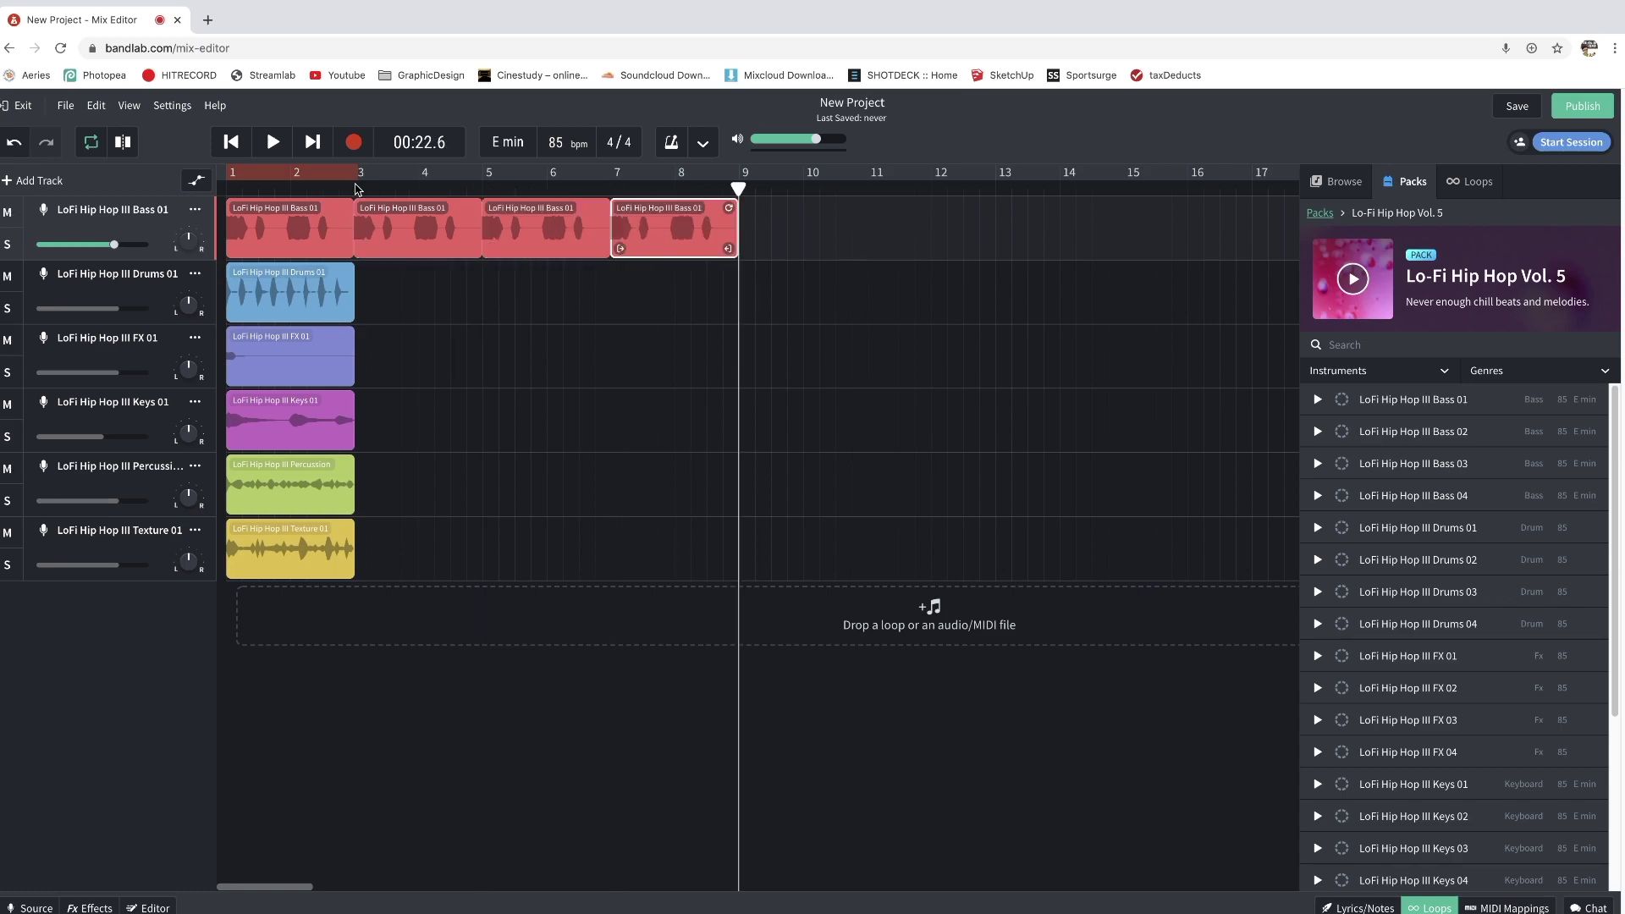
key("ctrl+d")
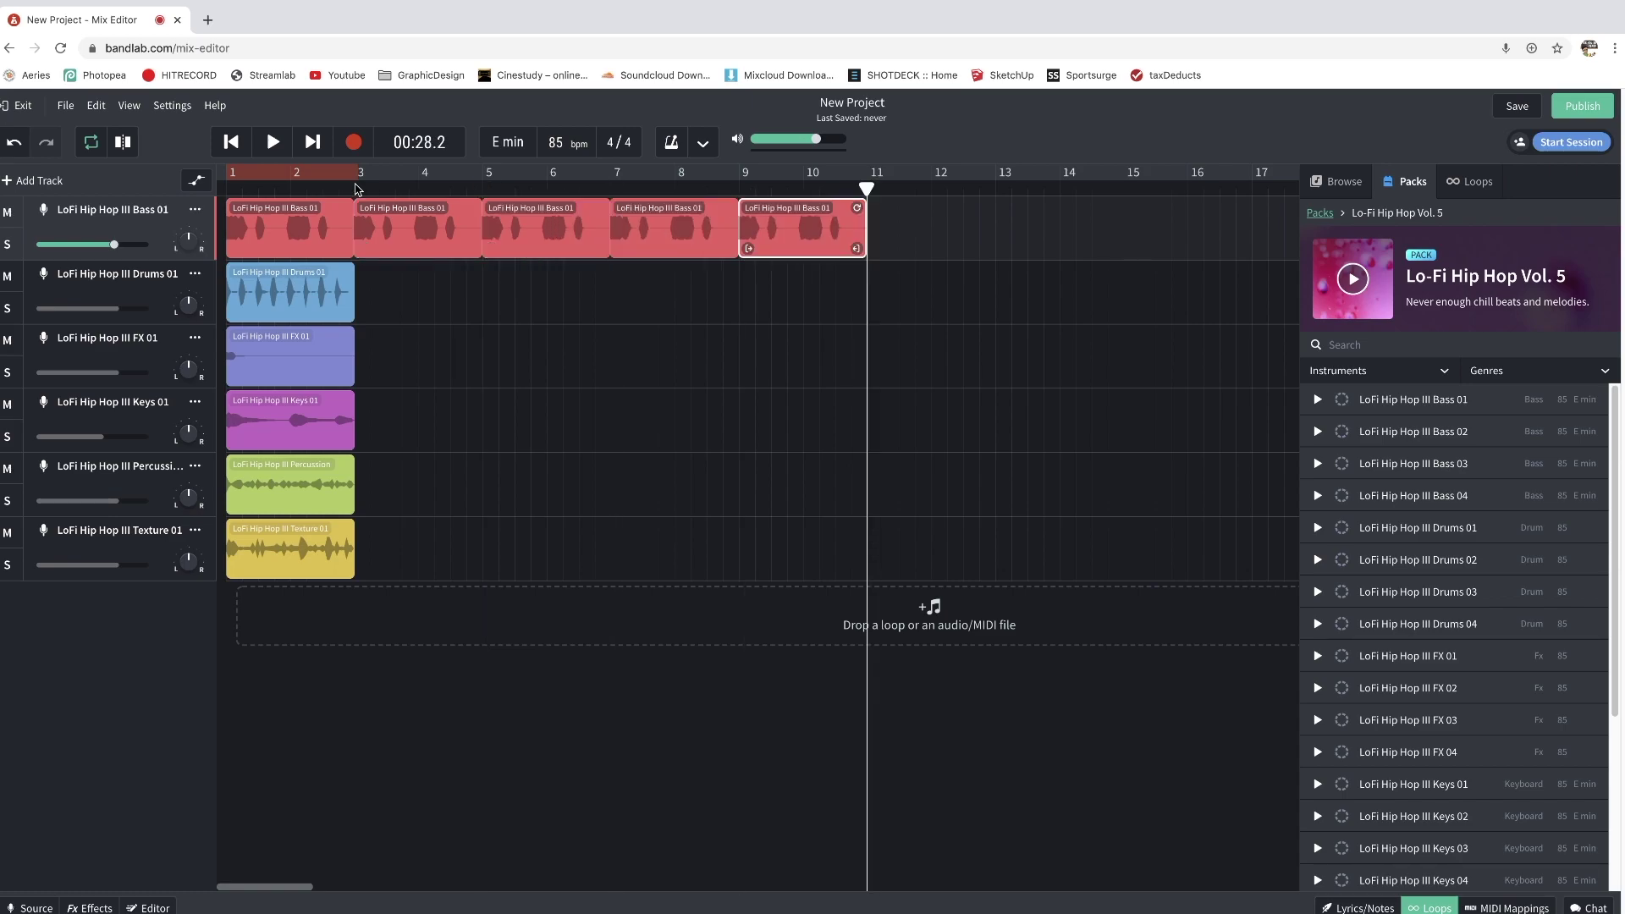
key("ctrl+d")
key("ctrl+d")
key("ctrl+d")
key("ctrl+d")
key("ctrl+d")
key("ctrl+d")
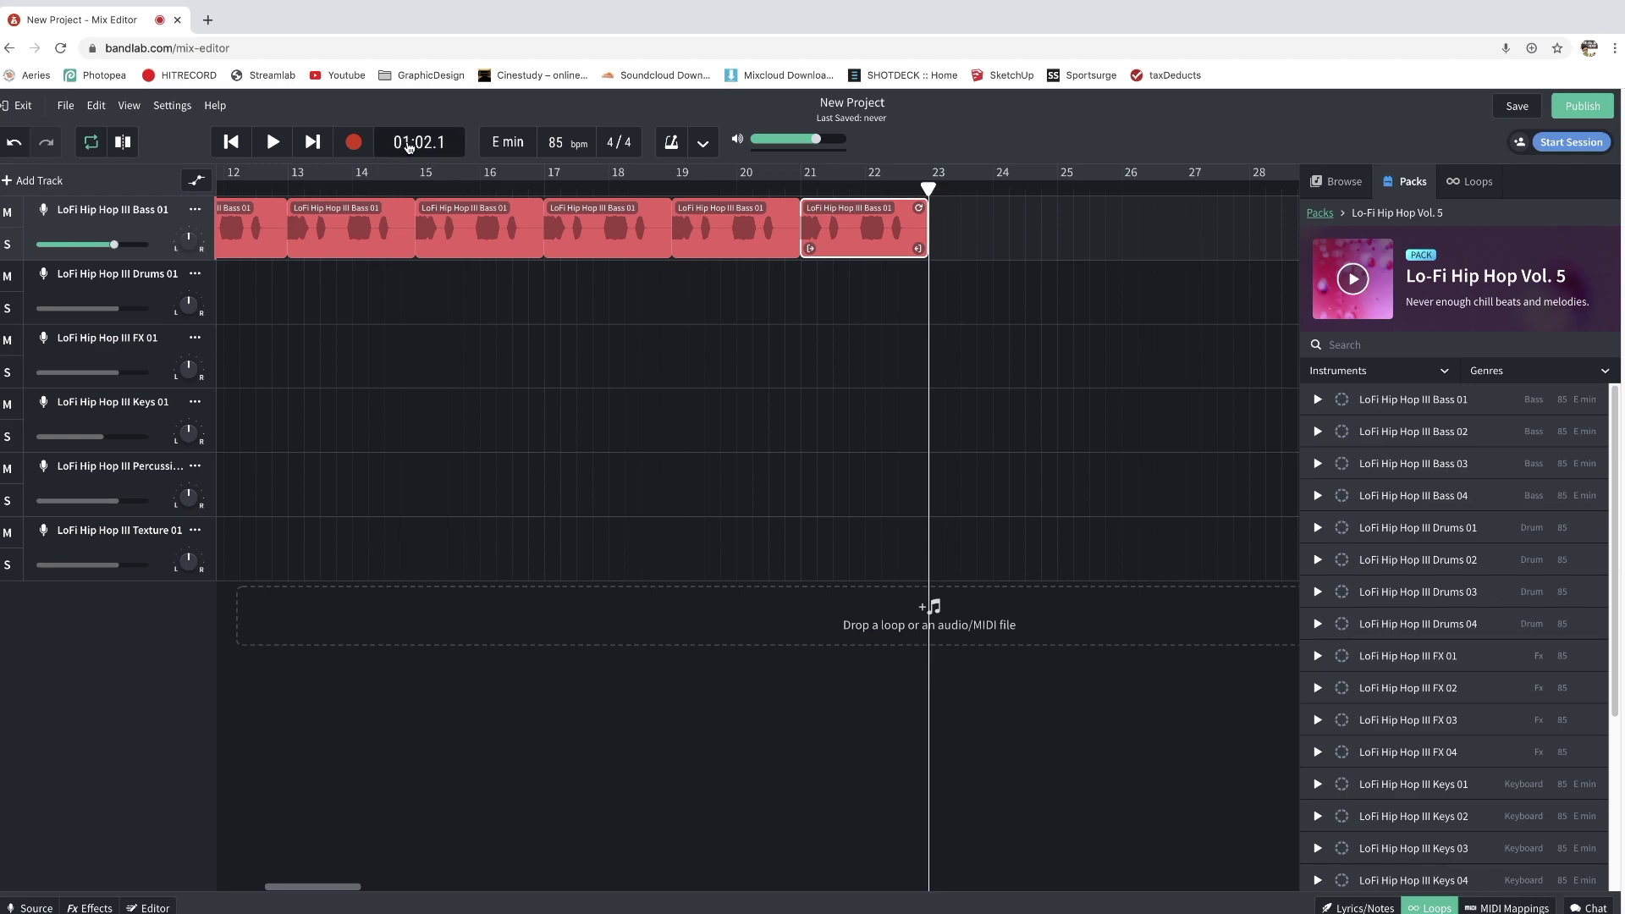
left_click_drag(319, 886, 222, 887)
- Select Drums 01 and duplicate it repeatedly out to bar 23
left_click(321, 279)
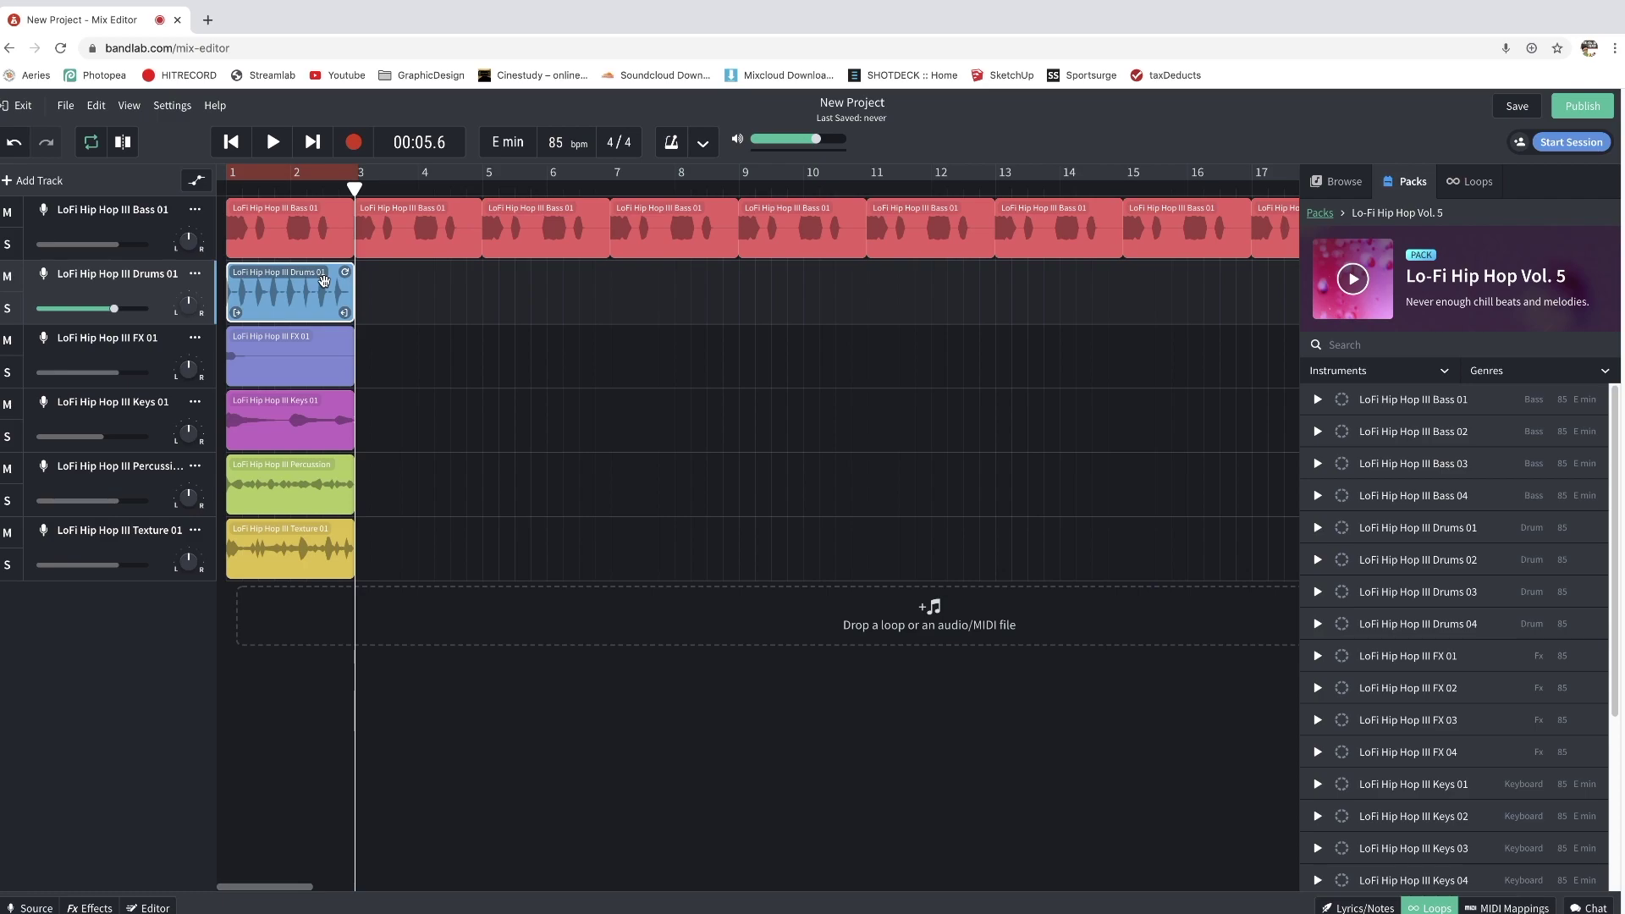
key("ctrl+d")
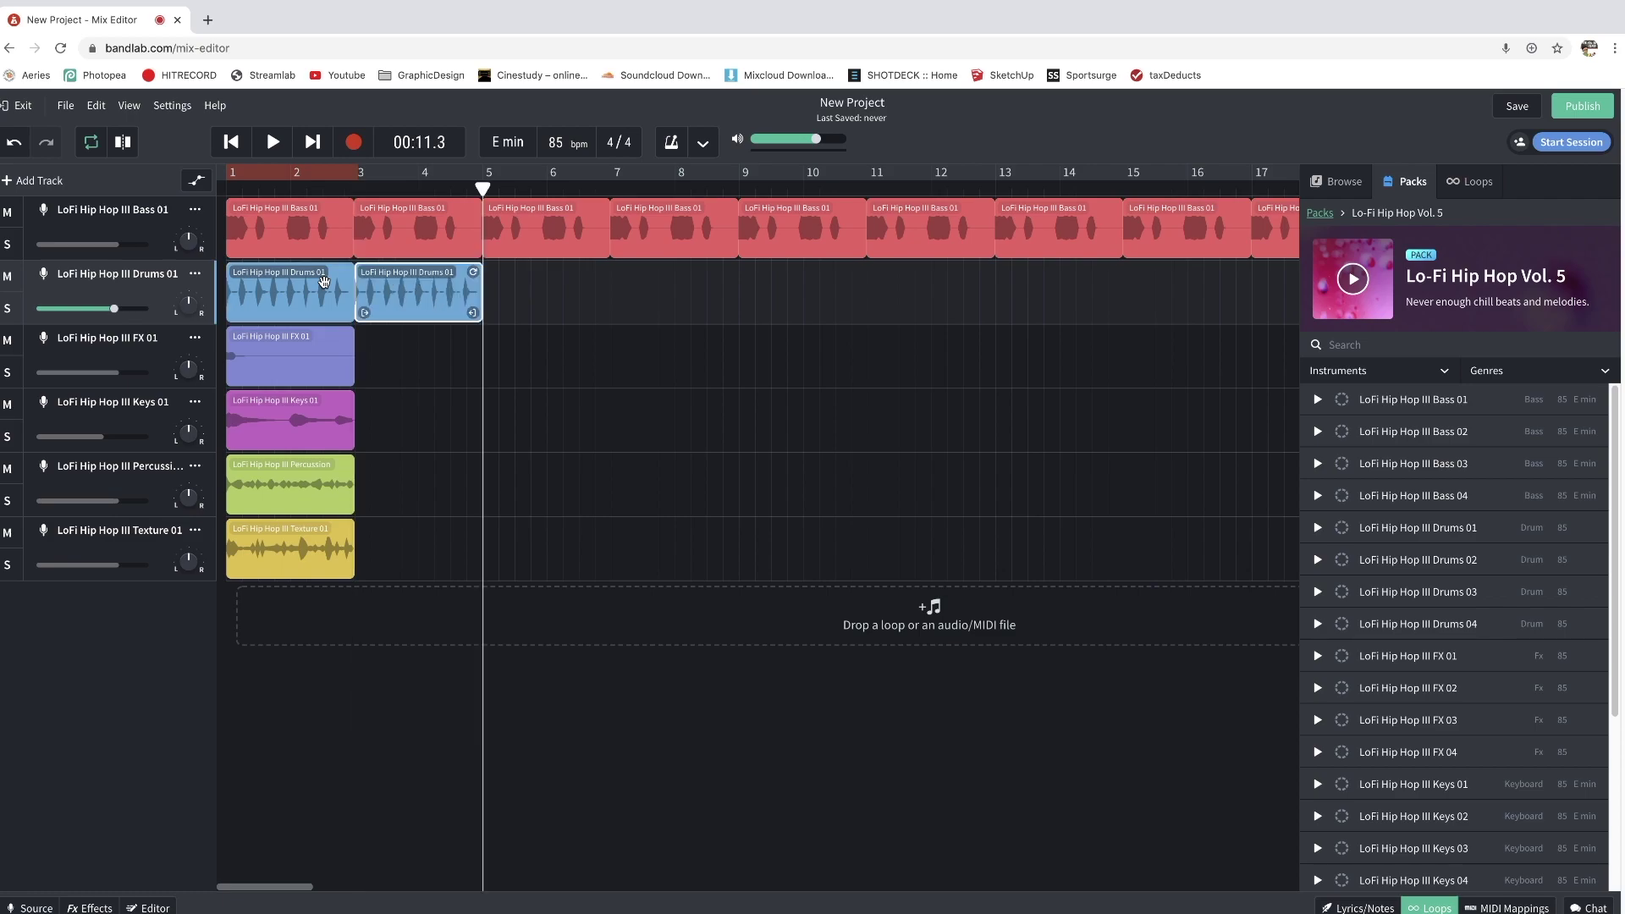
key("ctrl+d")
key("ctrl+d")
key("ctrl+d")
key("ctrl+d")
key("ctrl+d")
key("ctrl+d")
key("ctrl+d")
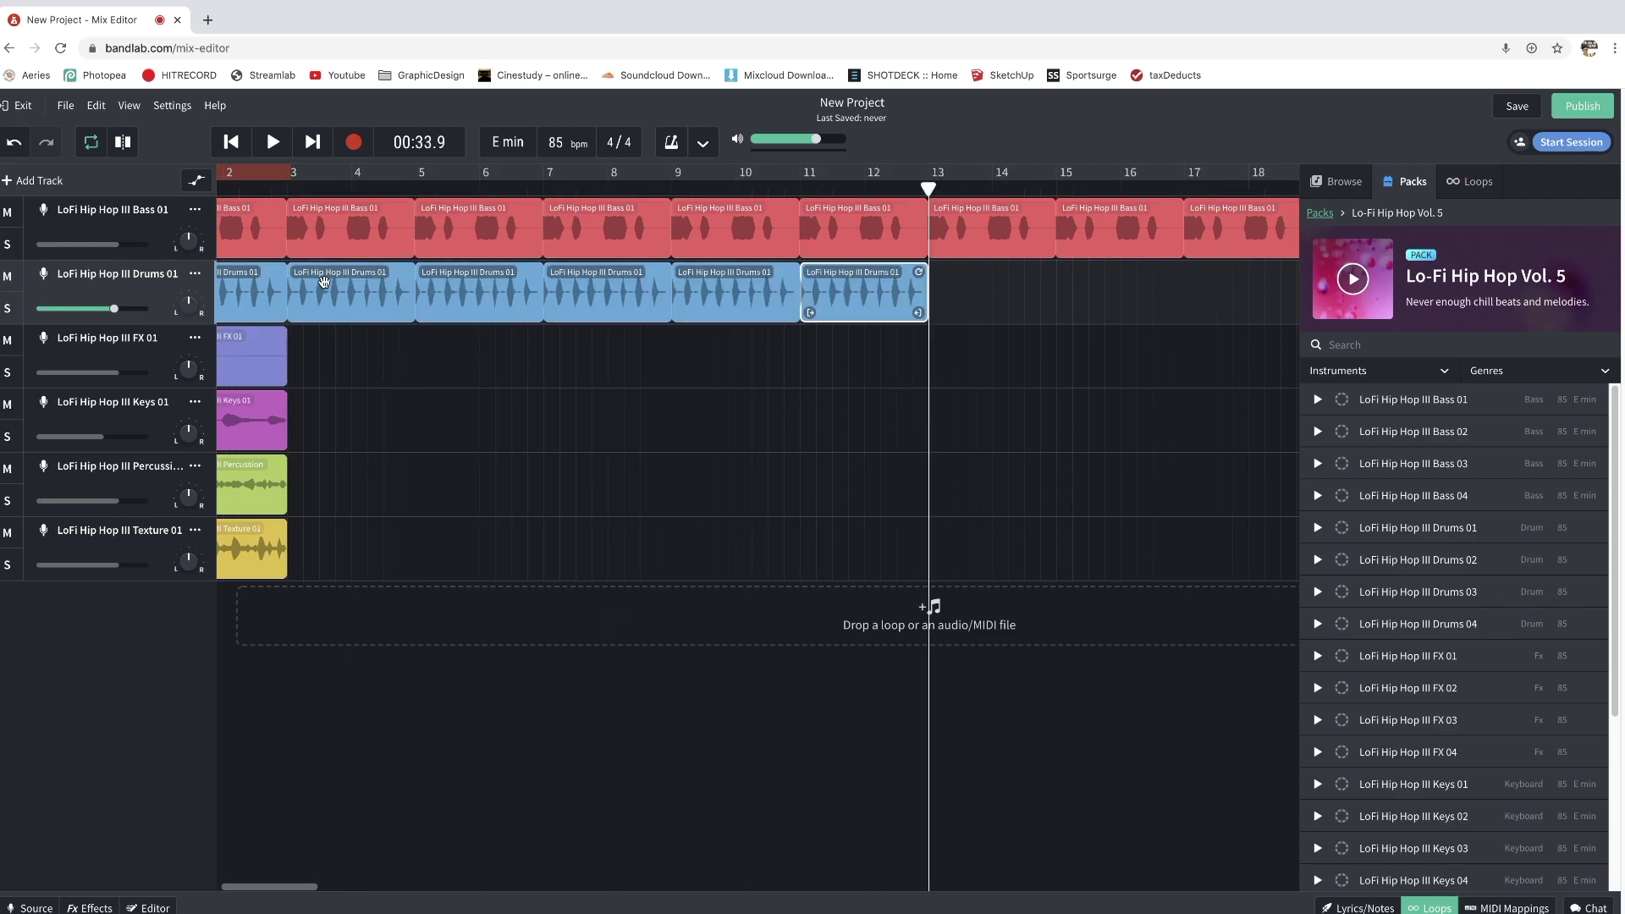
key("ctrl+d")
key("ctrl+d")
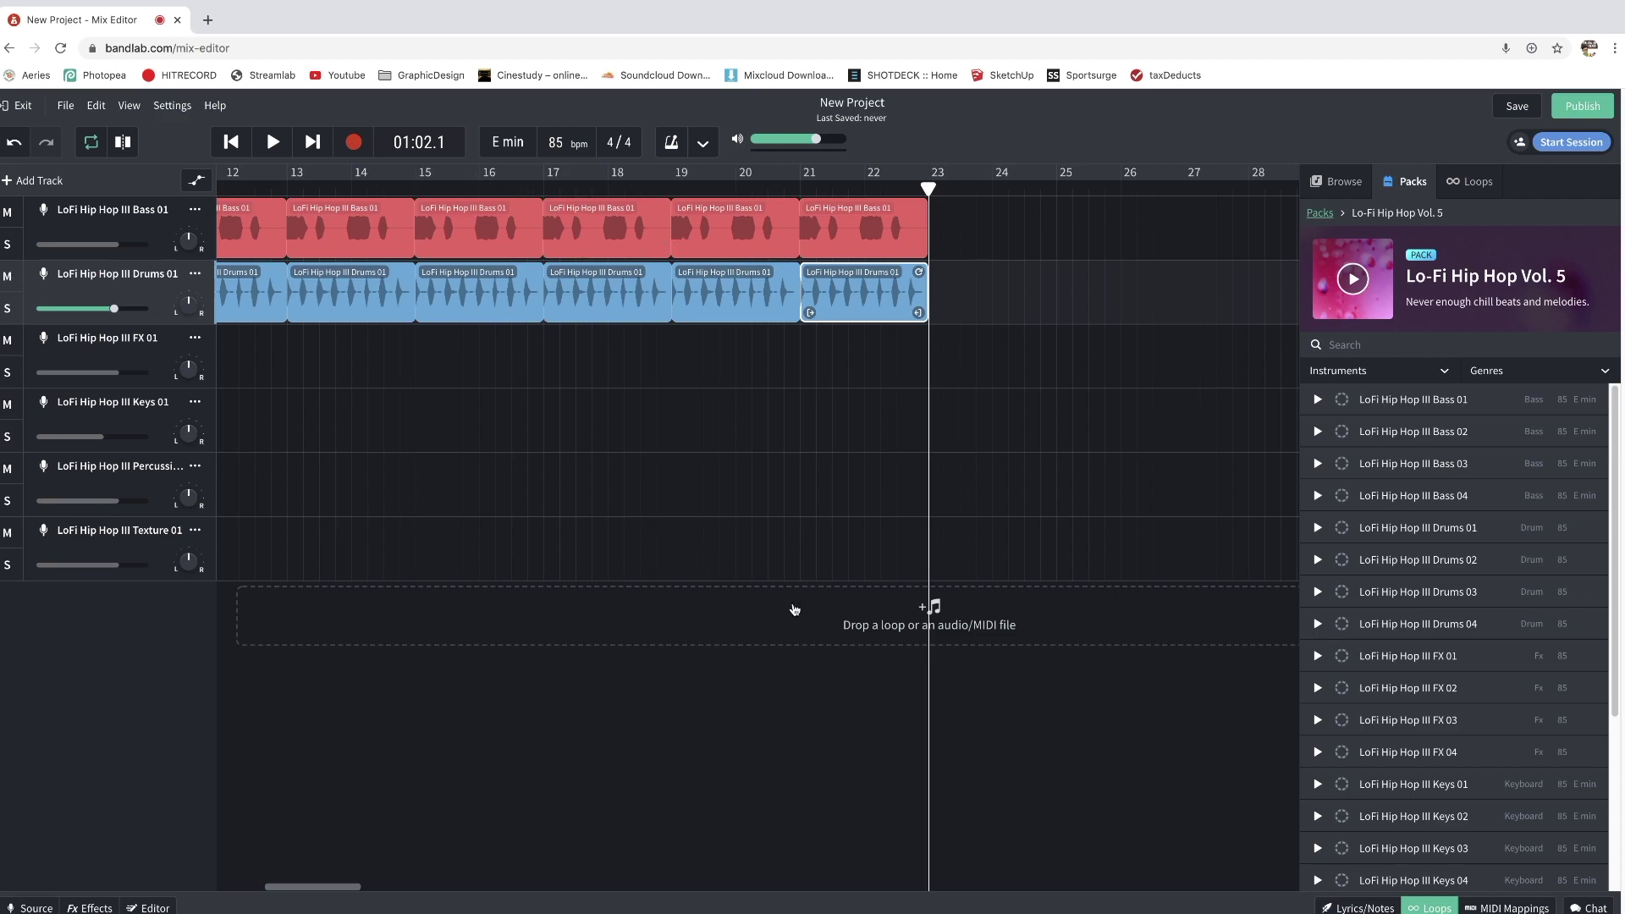
left_click_drag(330, 885, 281, 886)
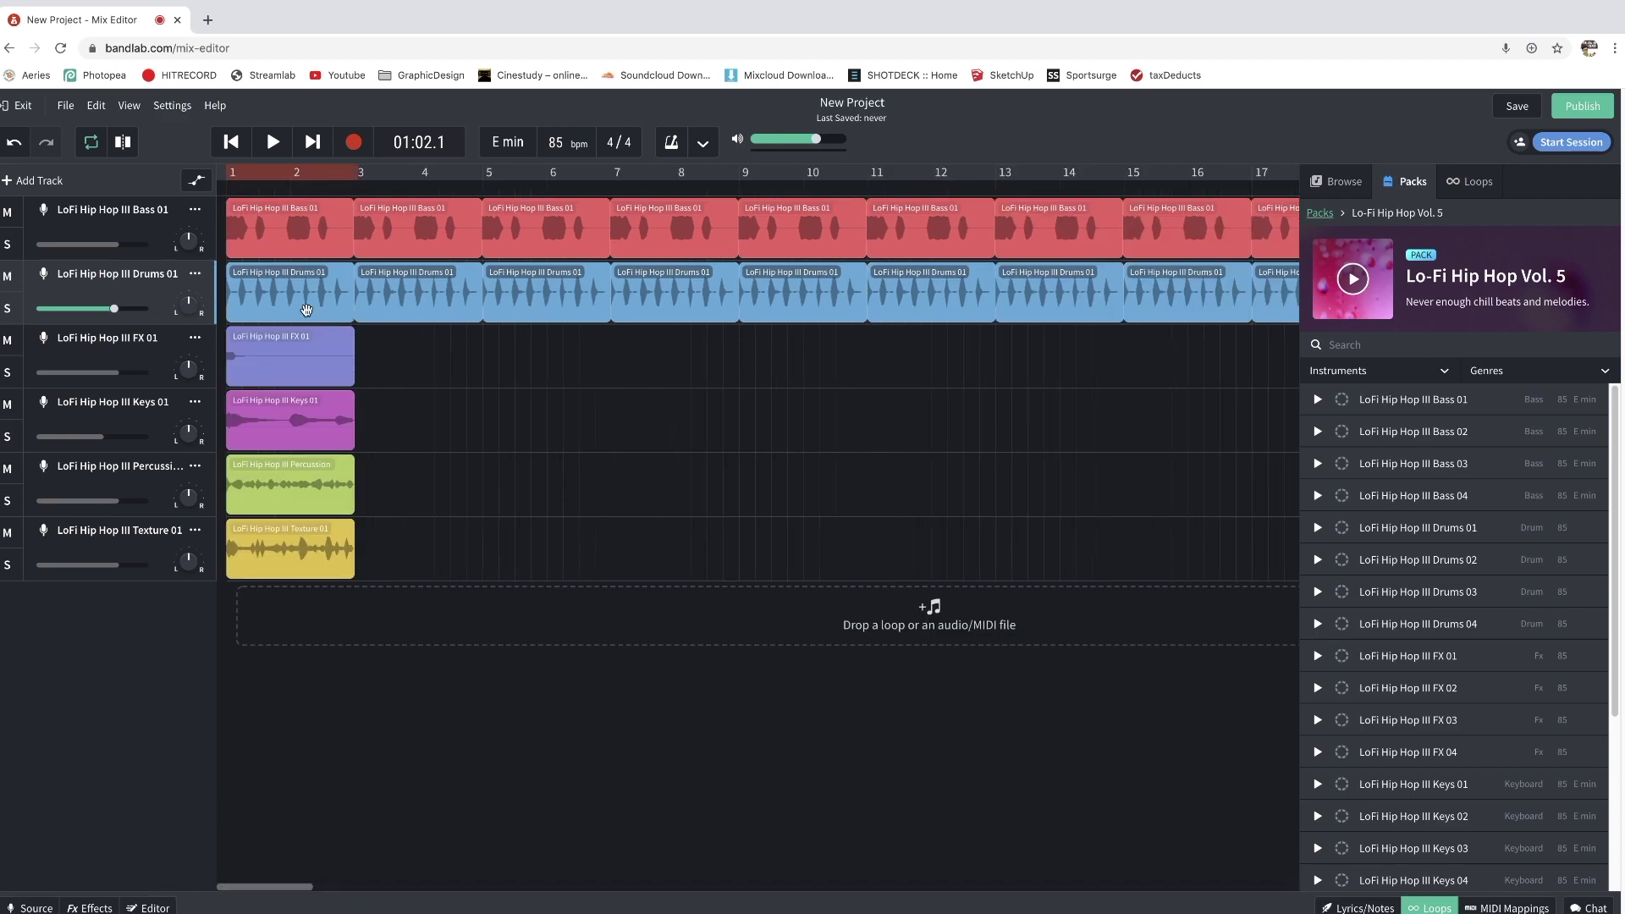
- Repeat the FX 01, Keys 01, Percussion and Texture 01 clips from bar 3 with Ctrl+D
left_click(285, 356)
left_click(358, 188)
key("ctrl+d")
key("ctrl+d")
key("ctrl+d")
key("ctrl+d")
key("ctrl+d")
left_click(254, 421)
left_click(354, 188)
key("ctrl+d")
key("ctrl+d")
key("ctrl+d")
key("ctrl+d")
key("ctrl+d")
key("ctrl+d")
key("ctrl+d")
key("ctrl+d")
left_click(288, 484)
left_click(354, 187)
key("ctrl+d")
key("ctrl+d")
key("ctrl+d")
key("ctrl+d")
key("ctrl+d")
key("ctrl+d")
key("ctrl+d")
key("ctrl+d")
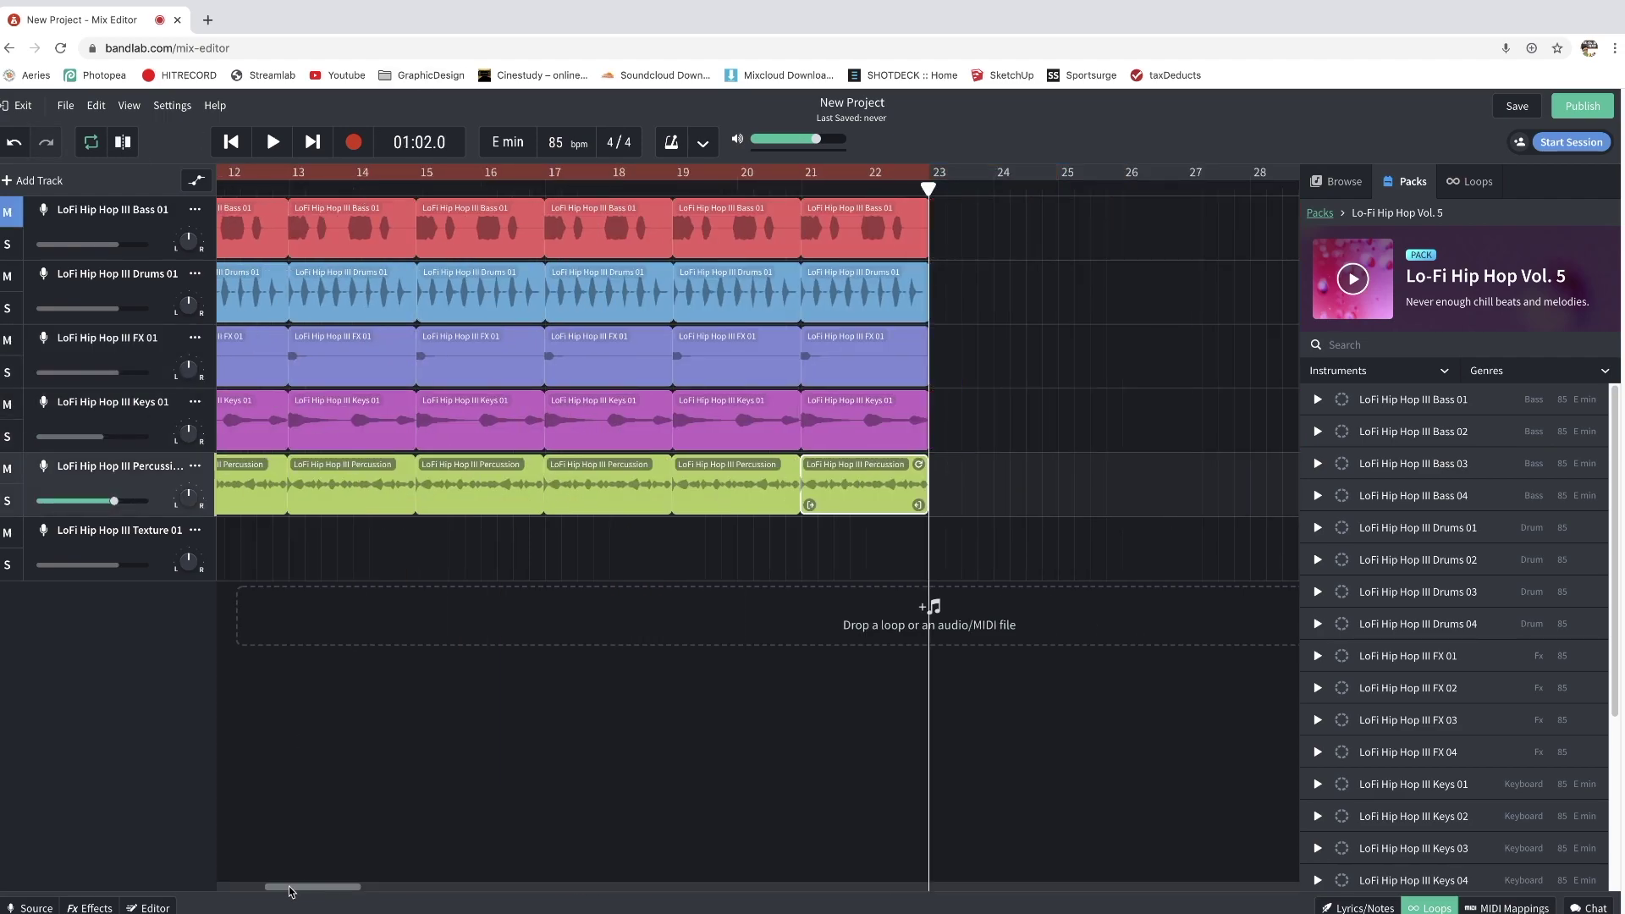
left_click(288, 548)
left_click(354, 188)
key("ctrl+d")
key("ctrl+d")
key("ctrl+d")
key("ctrl+d")
key("ctrl+d")
key("ctrl+d")
key("ctrl+d")
key("ctrl+d")
left_click(230, 141)
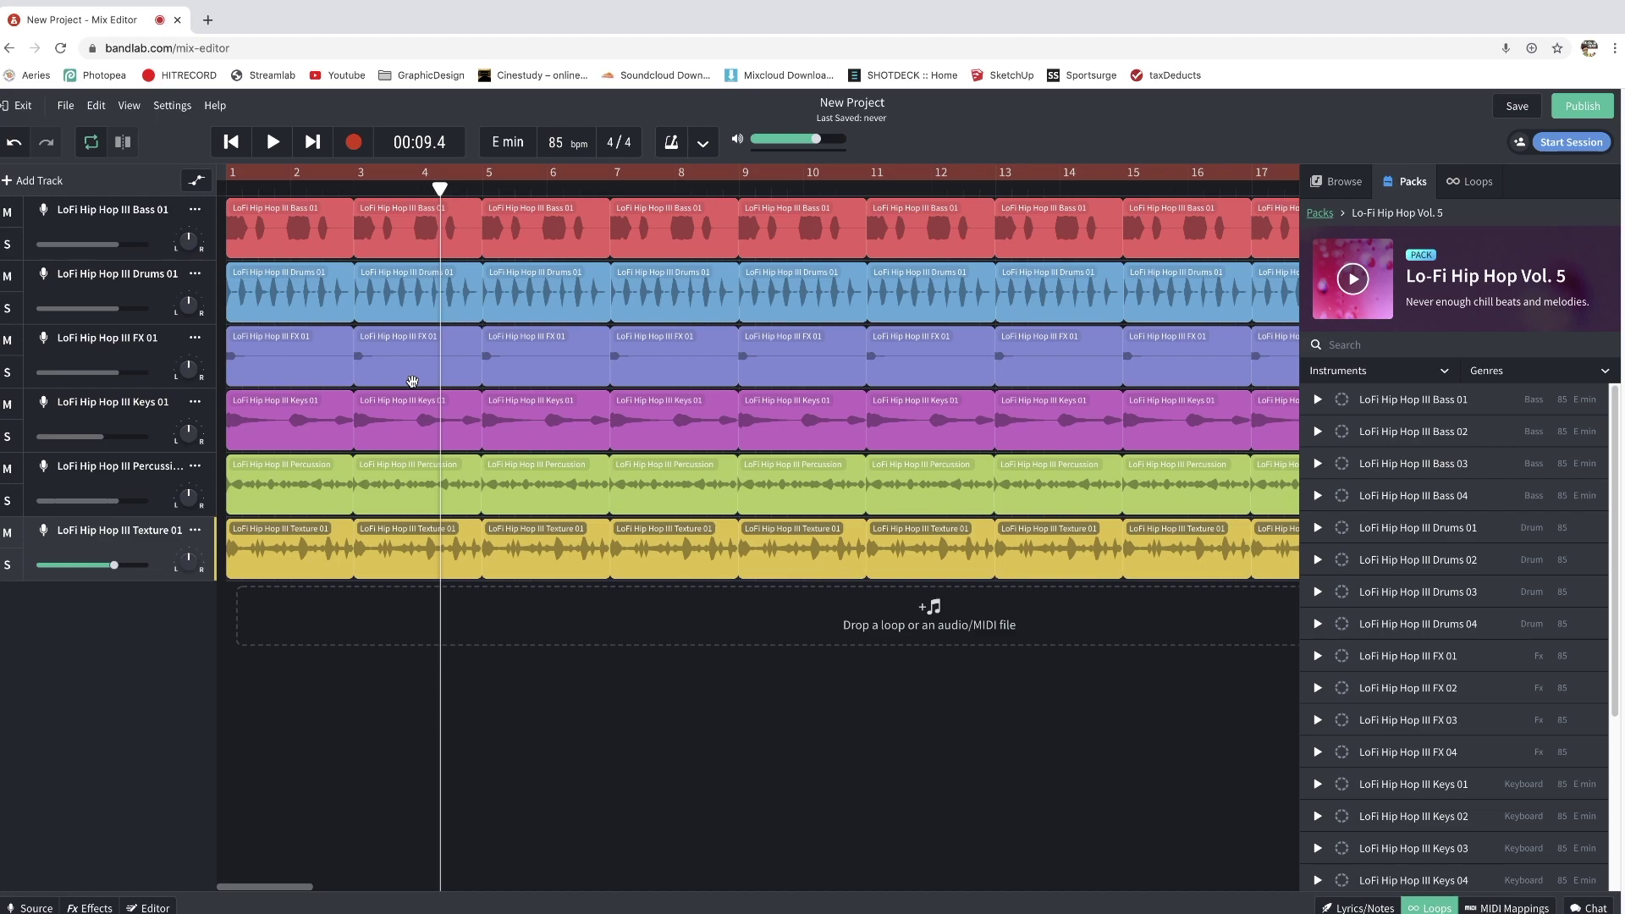
- Return the playhead to 00:00.0 at bar 1
left_click(231, 142)
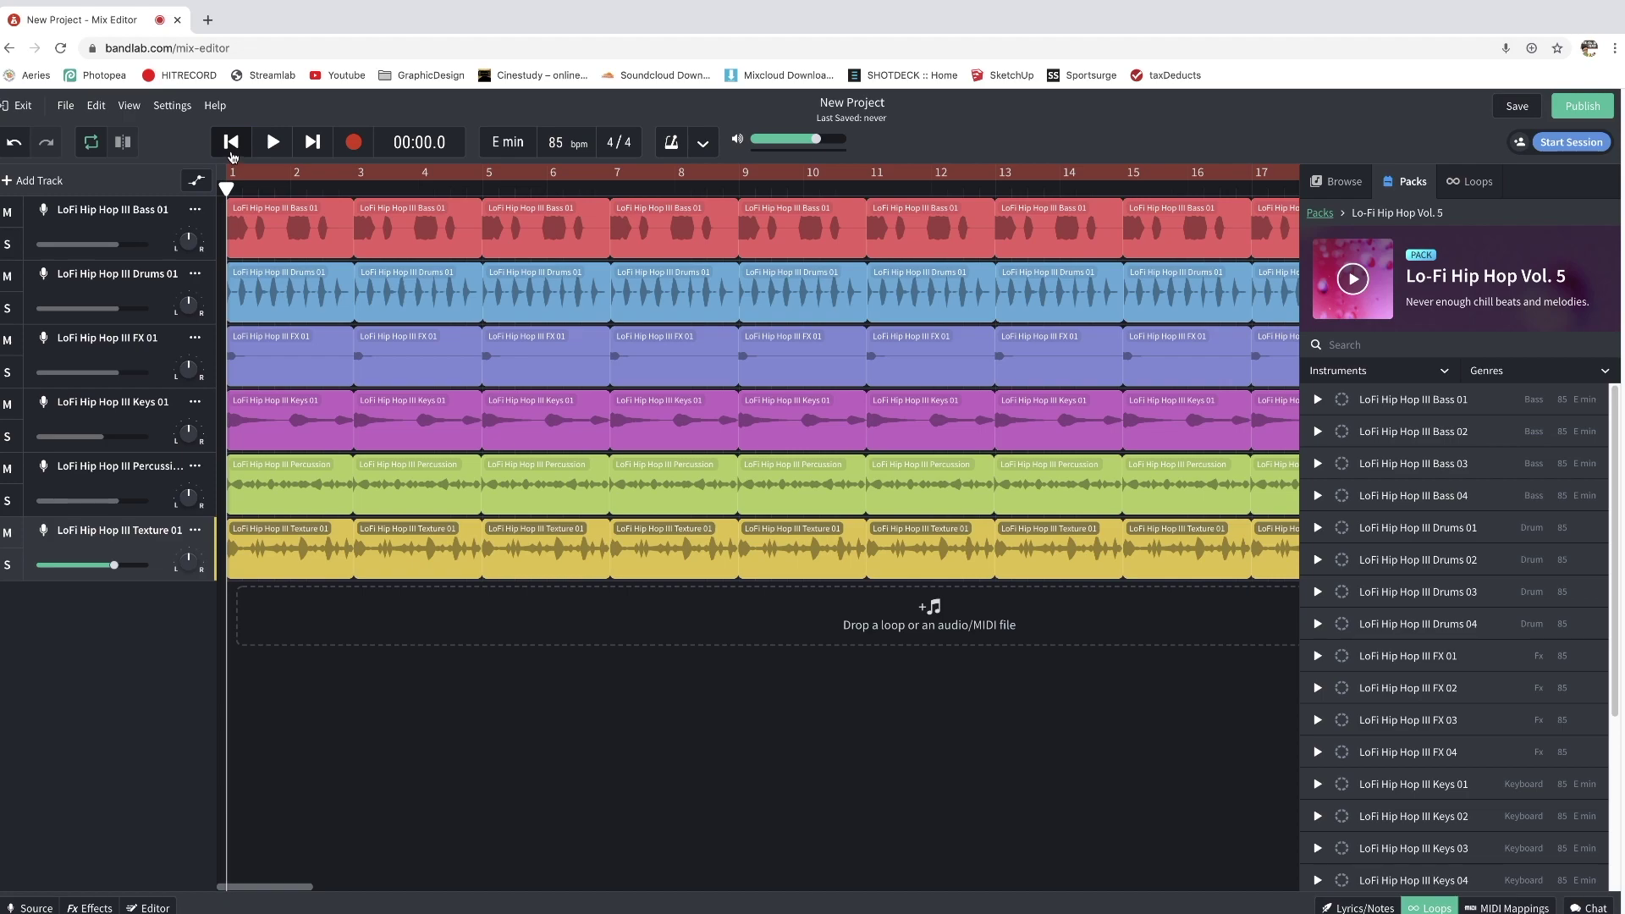
- Delete the bar 1 clips on Percussion, Texture, FX 01, Drums and Bass
left_click(313, 474)
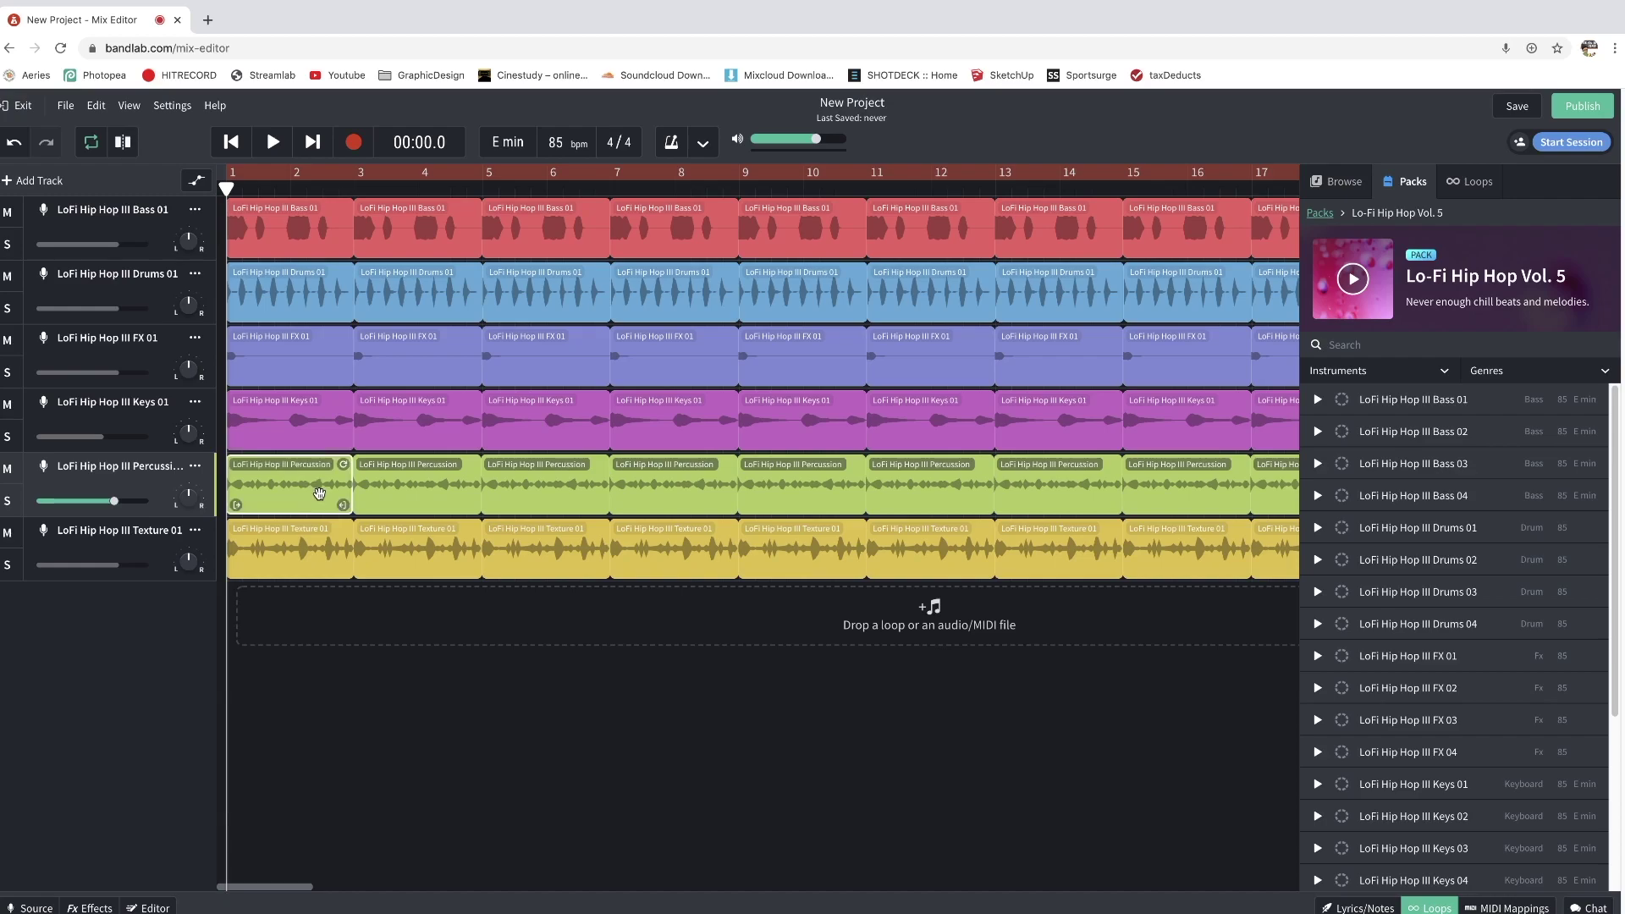
key("Delete")
left_click(310, 546)
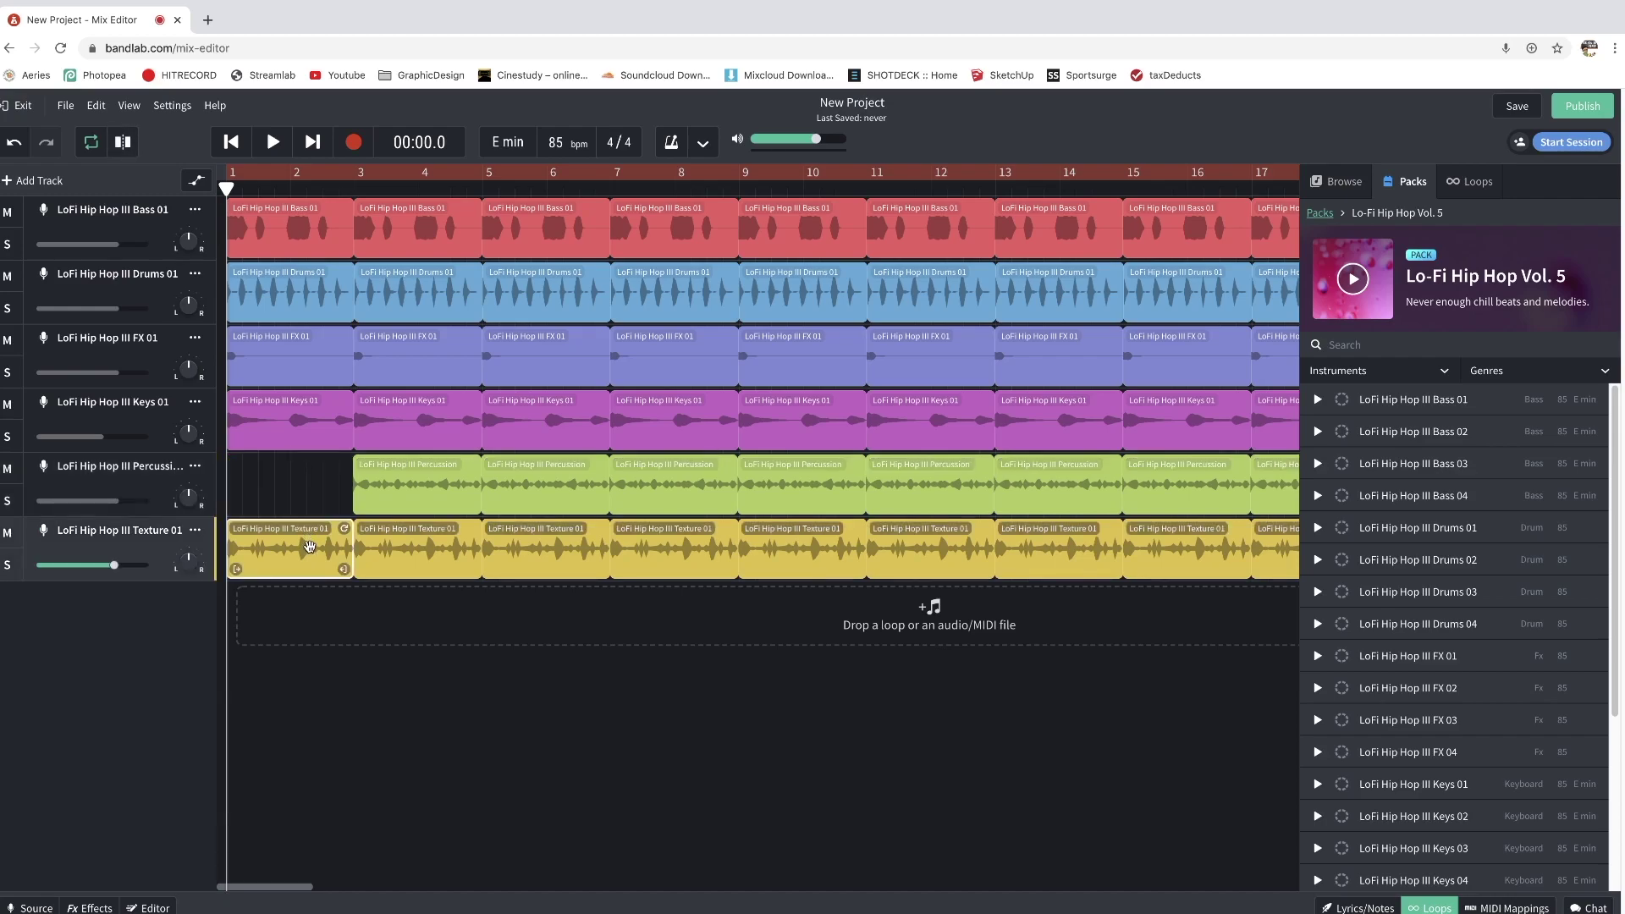
key("Delete")
left_click(315, 385)
key("Delete")
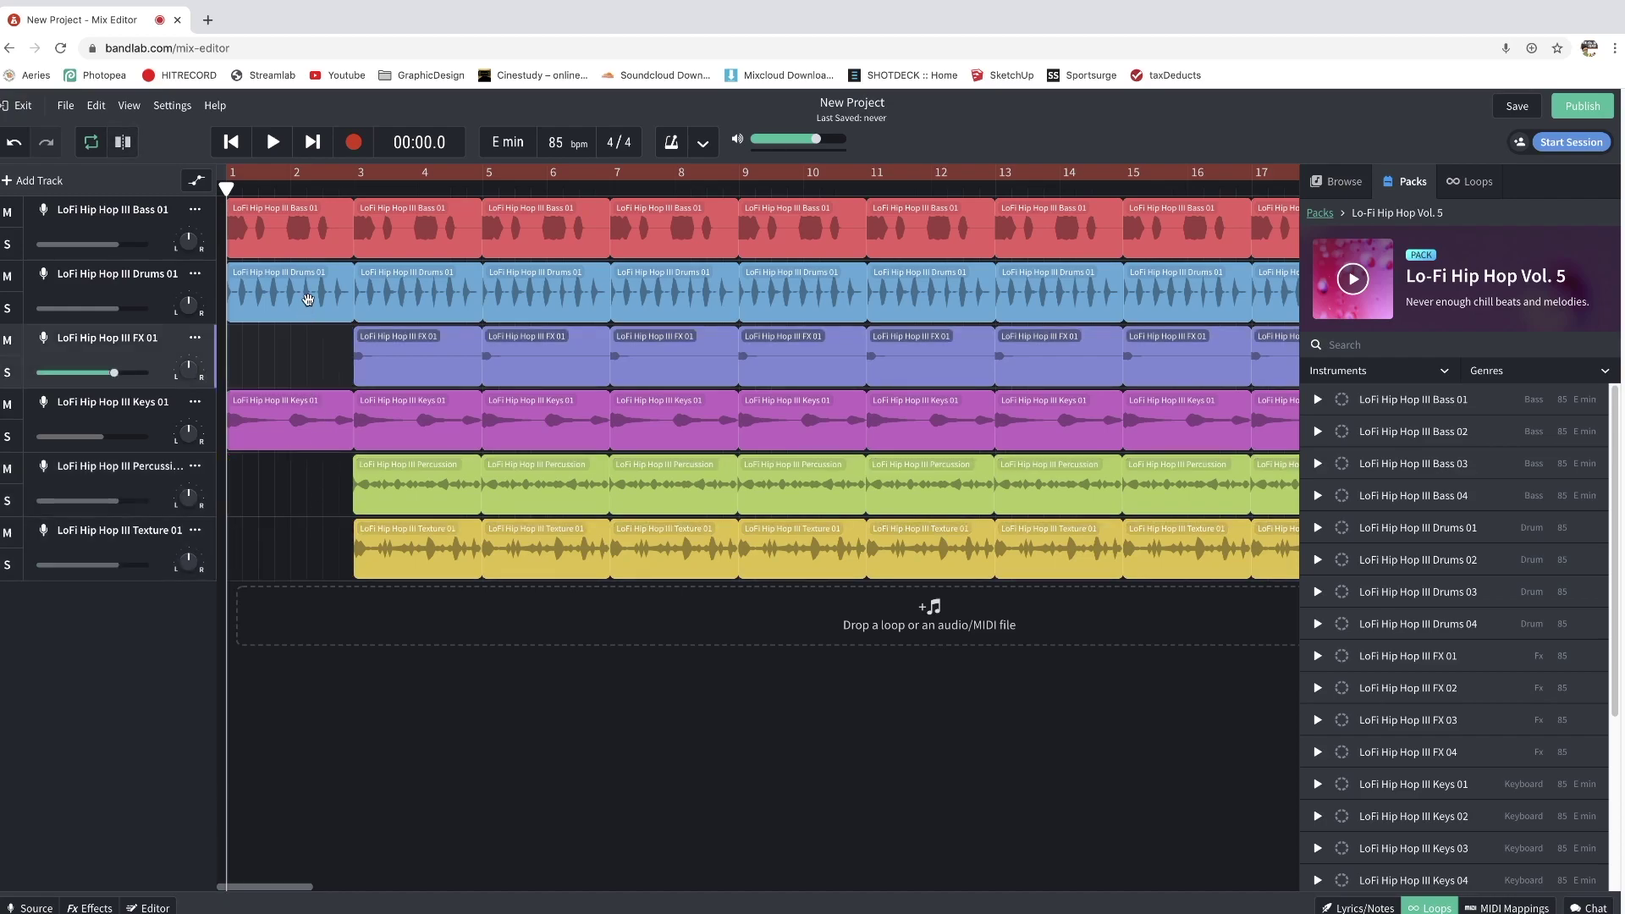
left_click(313, 279)
key("Delete")
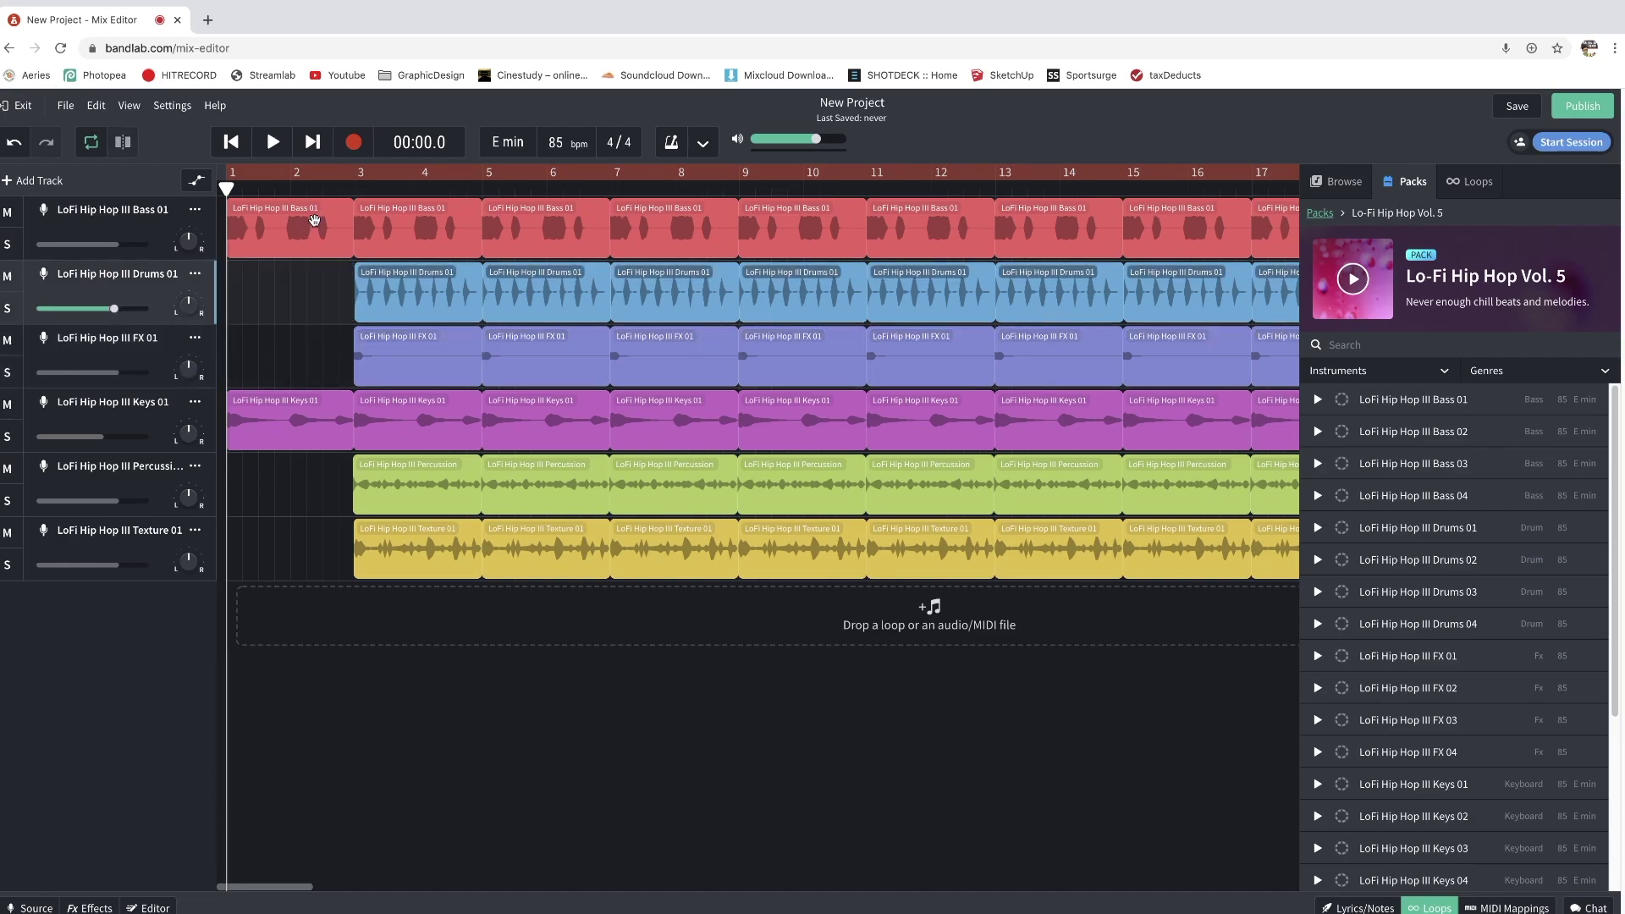
left_click(315, 220)
key("Delete")
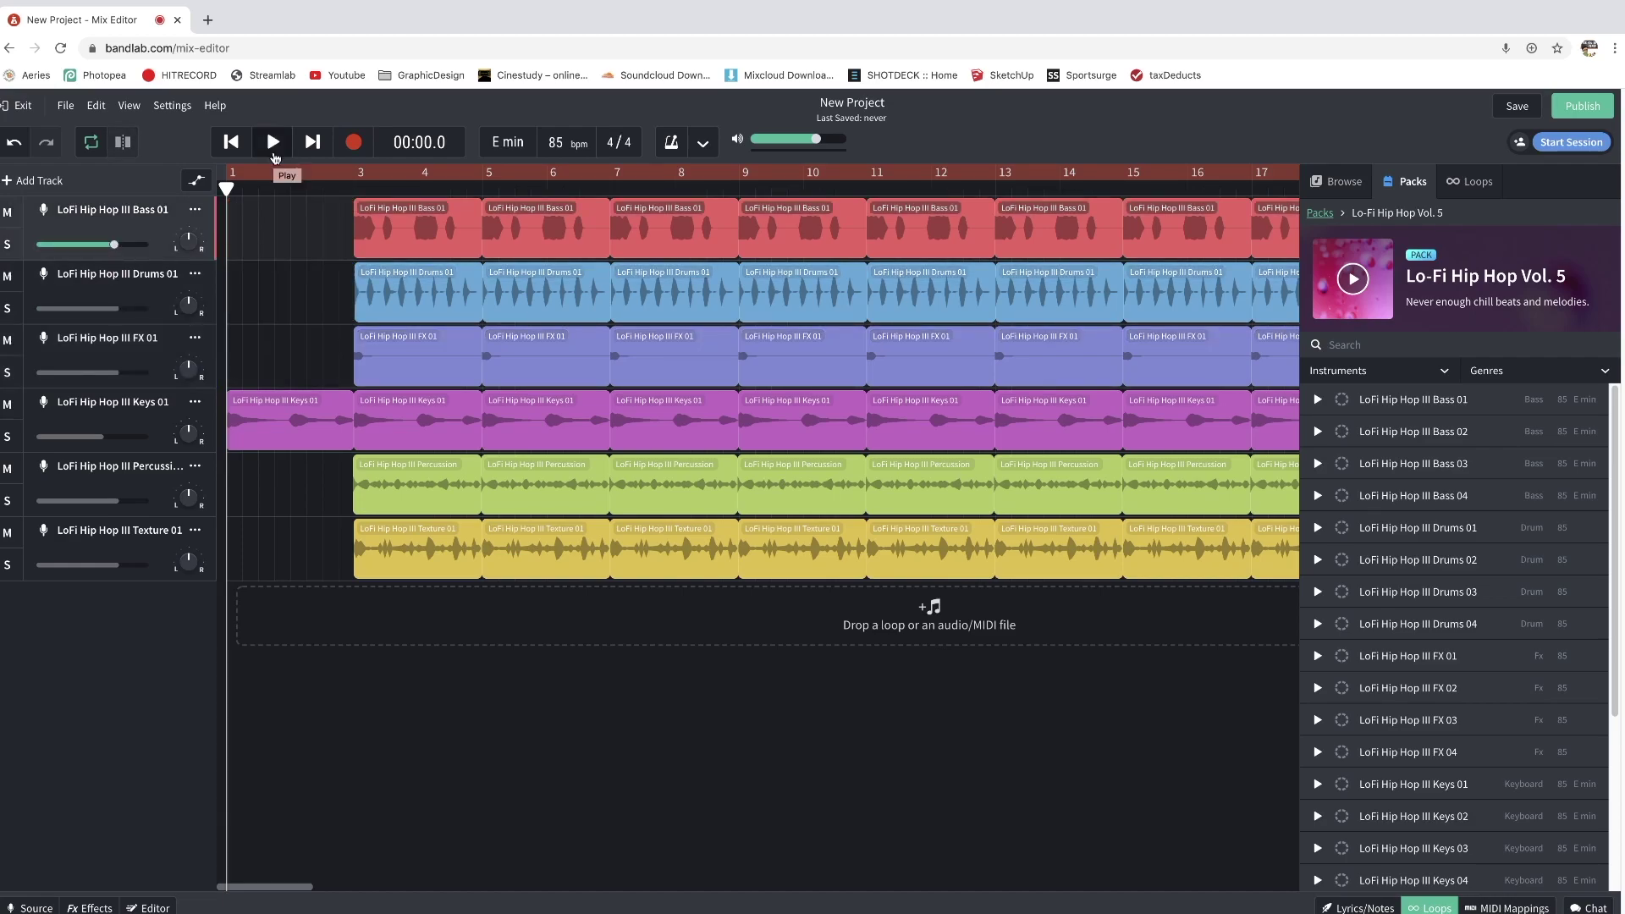
- Audition the intro, then delete the bar 3 clips of Drums, Bass and Percussion
left_click(273, 142)
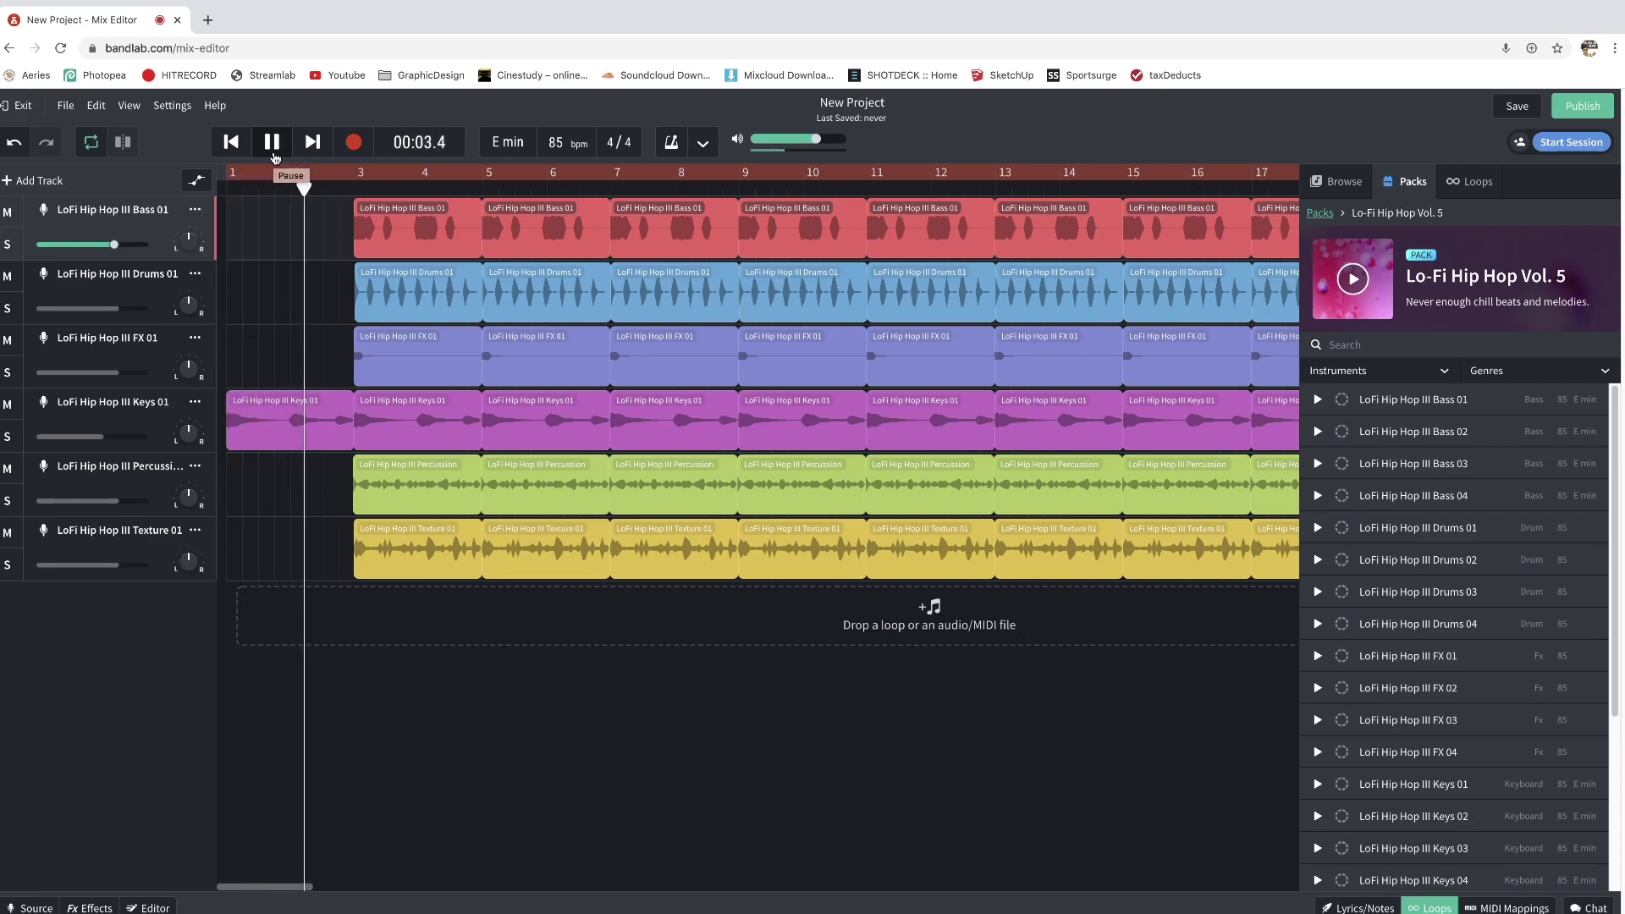
left_click(272, 149)
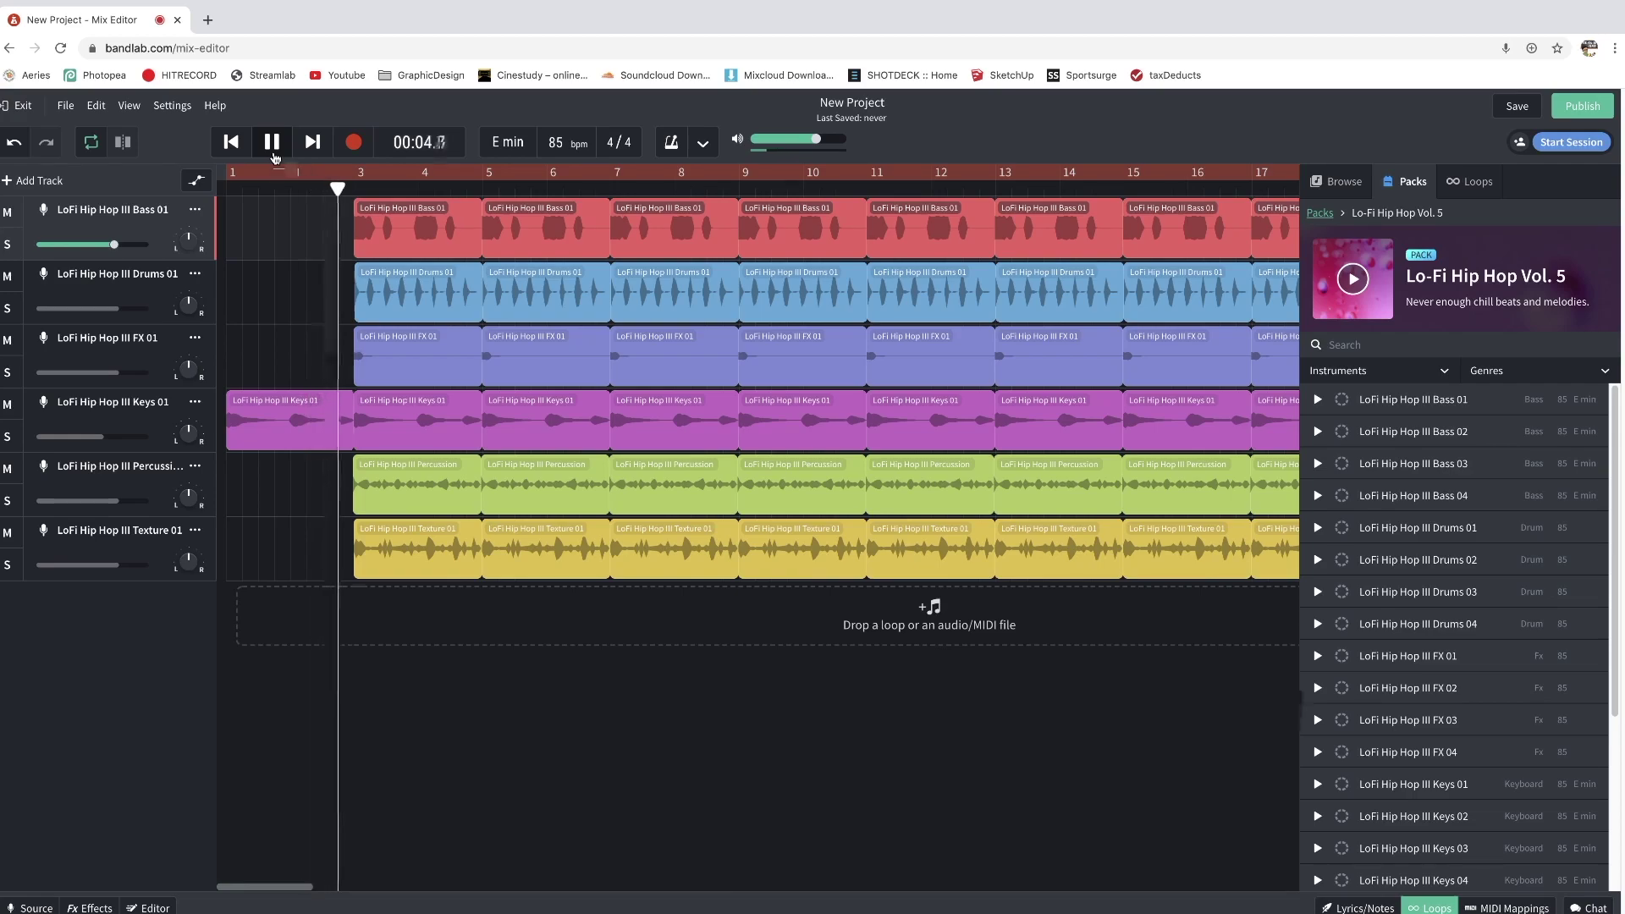
left_click(420, 308)
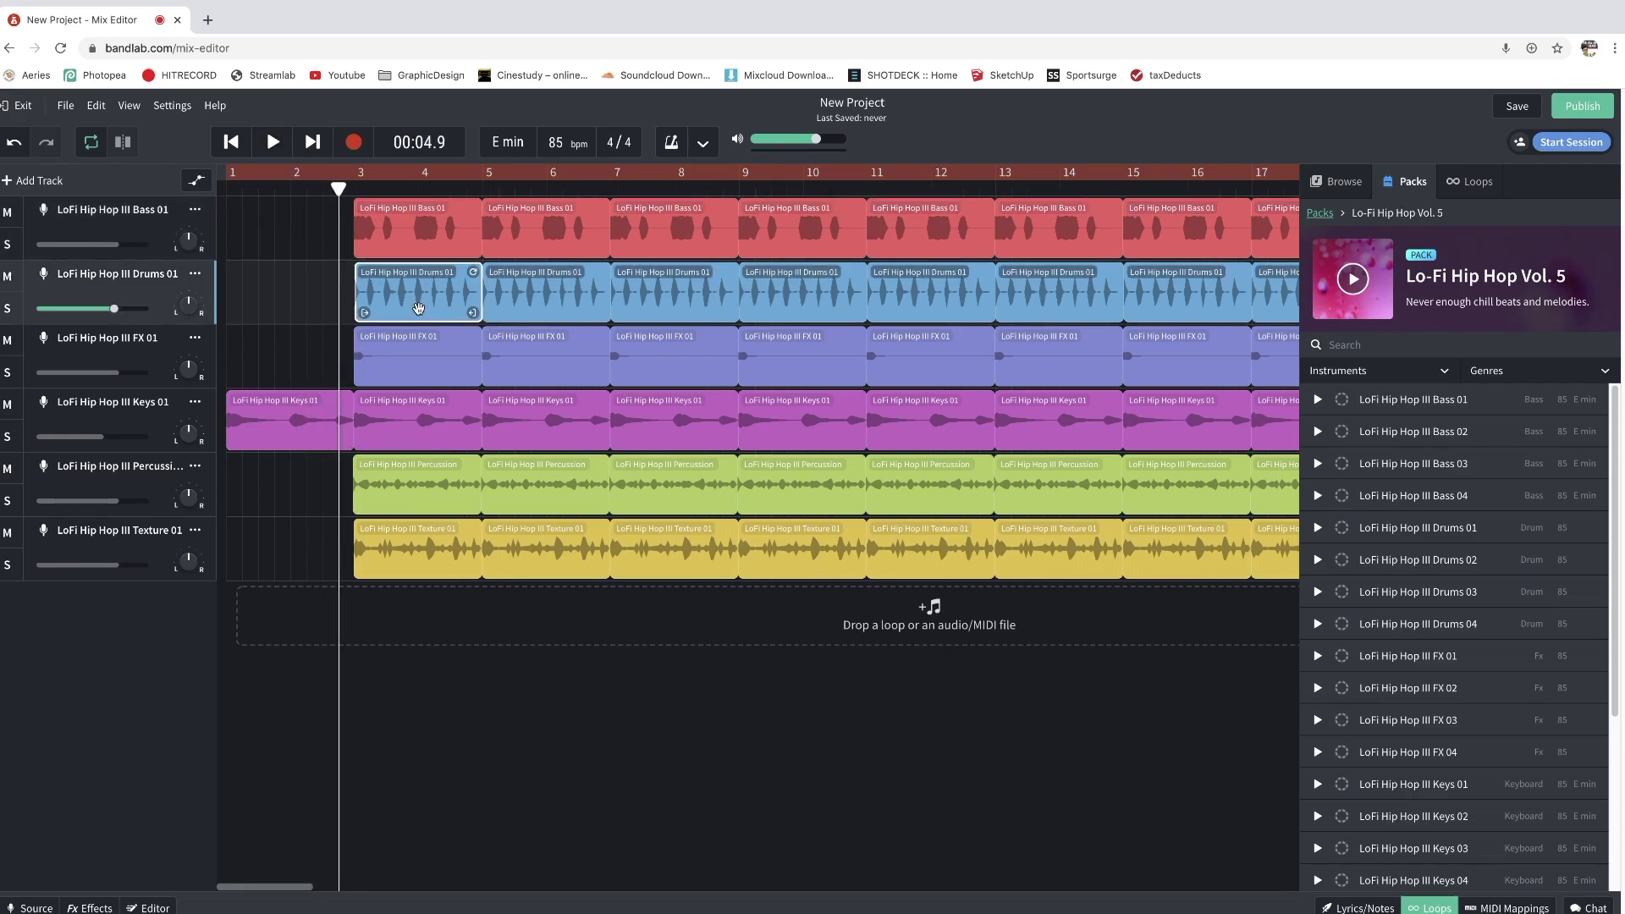
key("Delete")
left_click(440, 223)
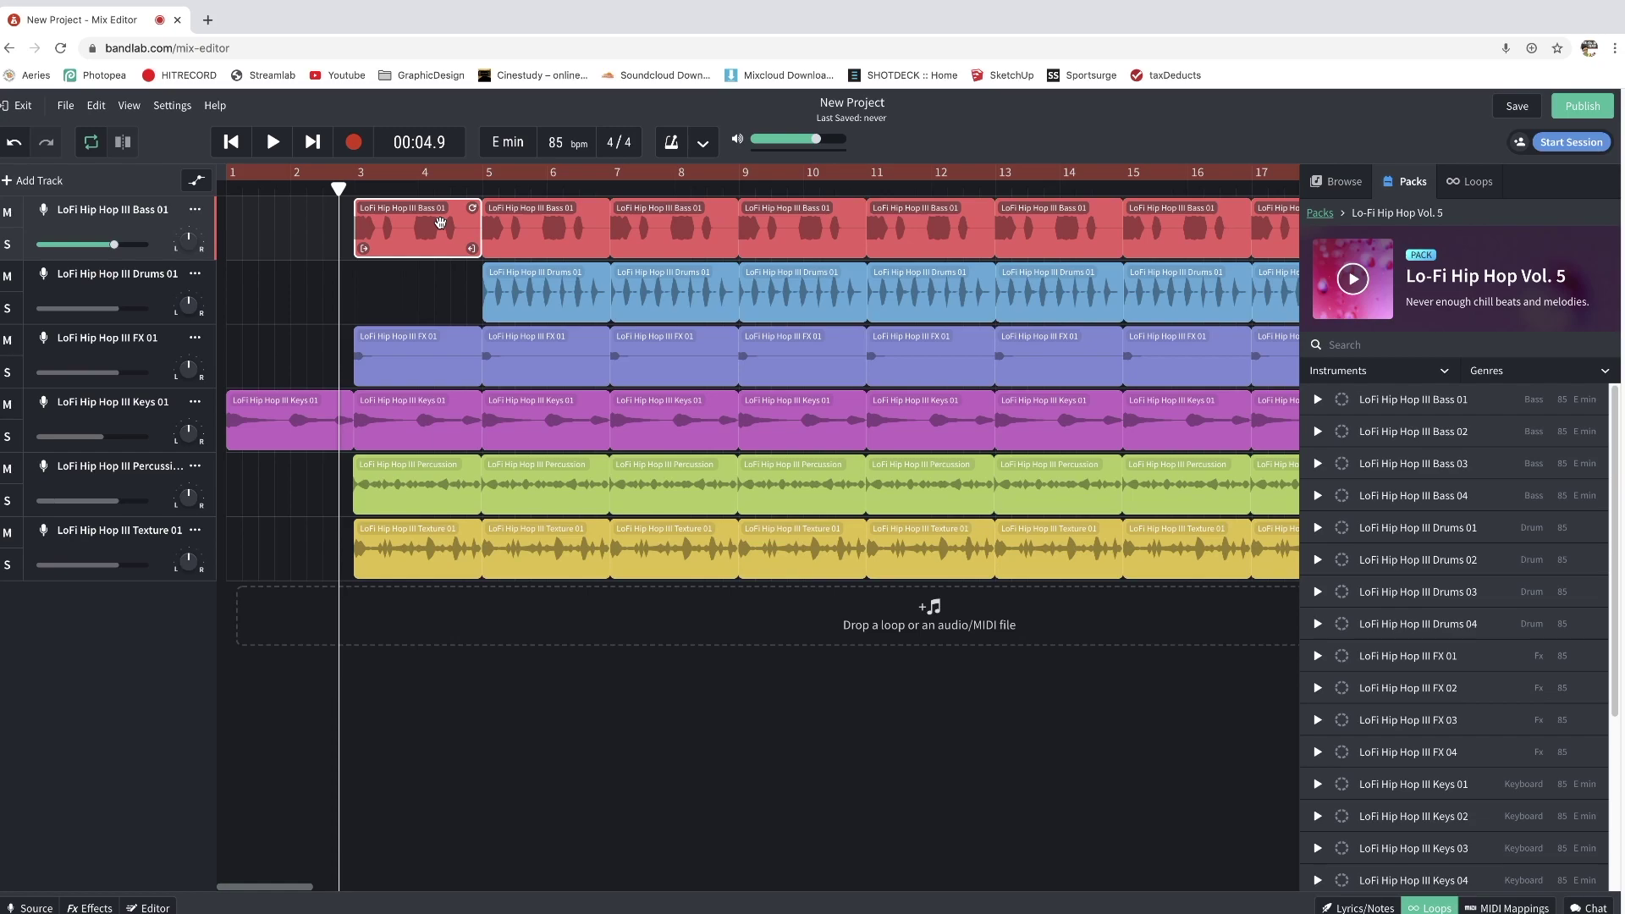
key("Delete")
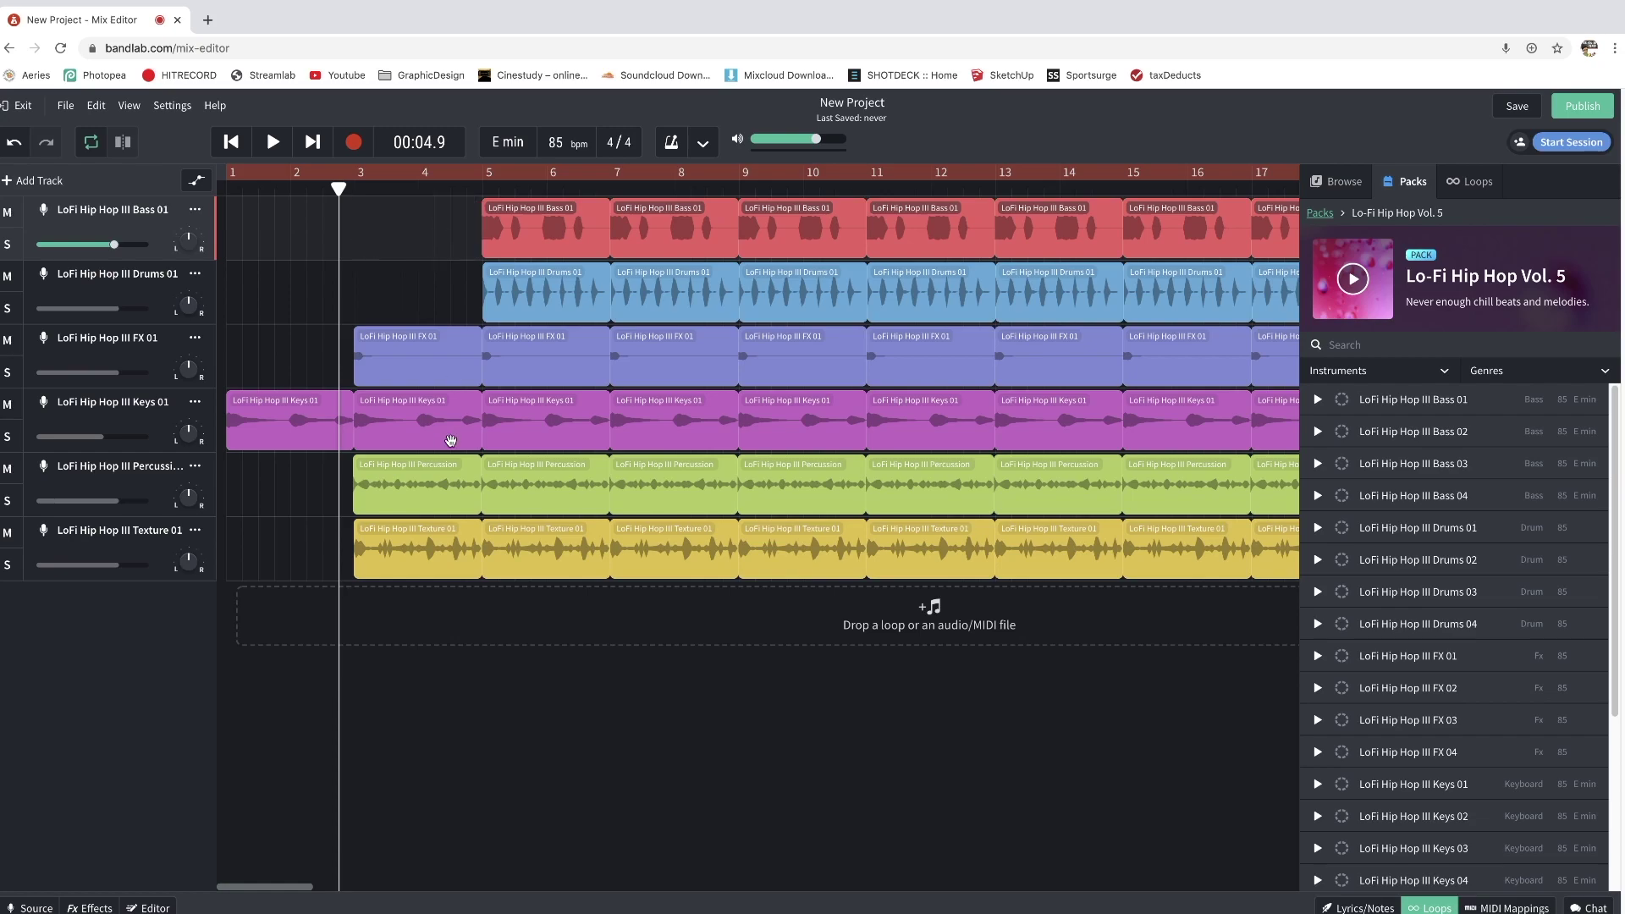
left_click(456, 488)
key("Delete")
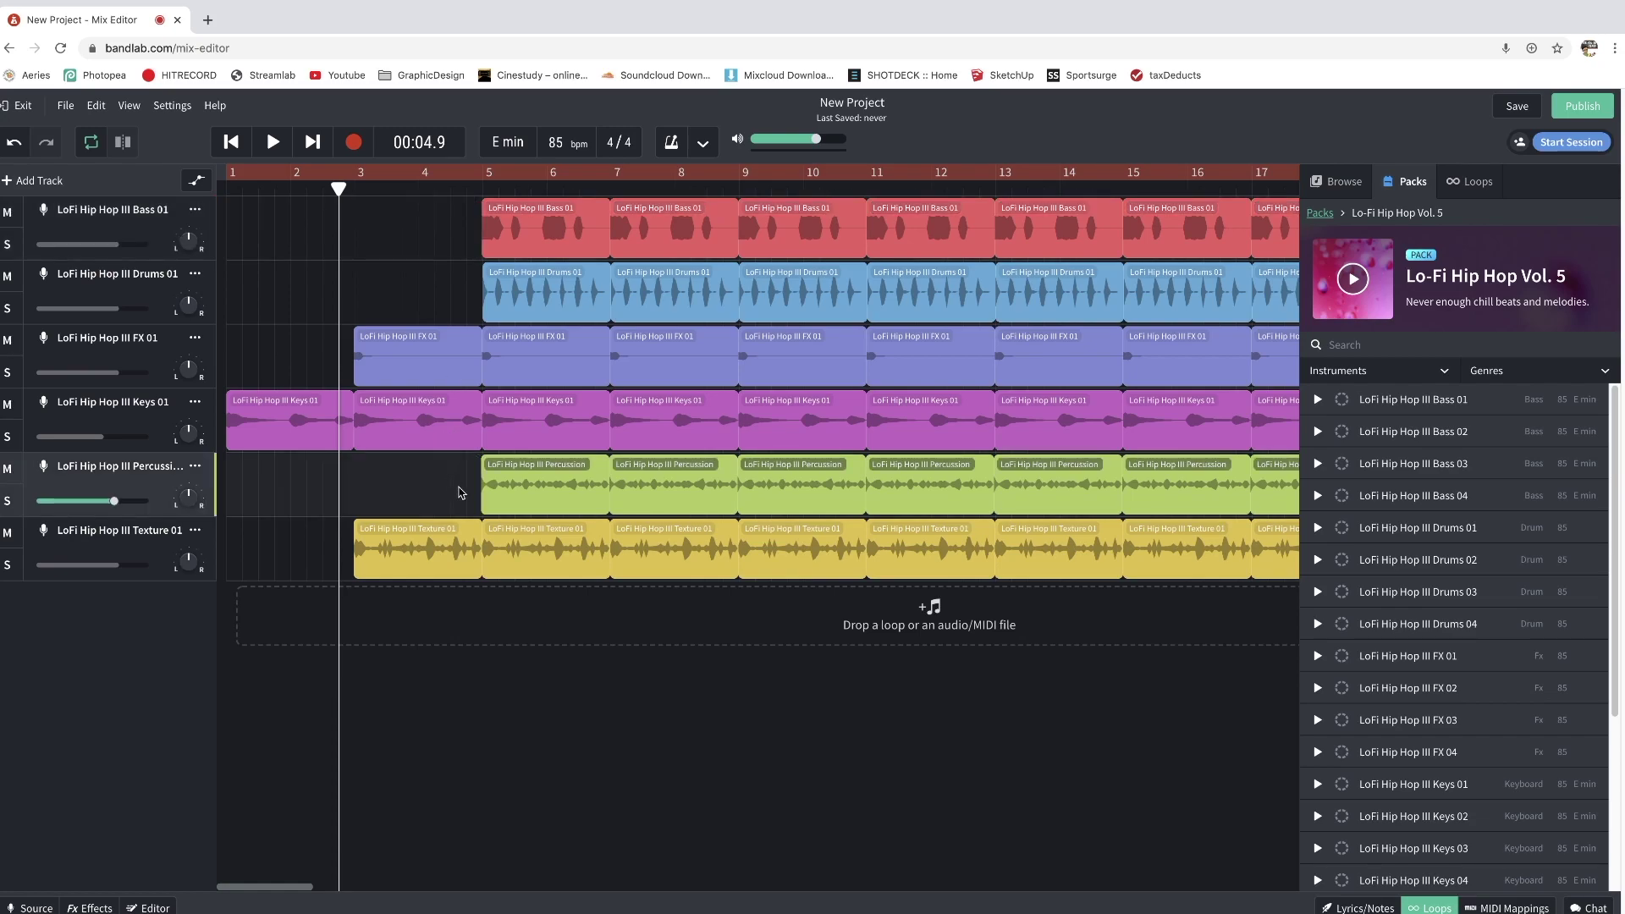
left_click(416, 361)
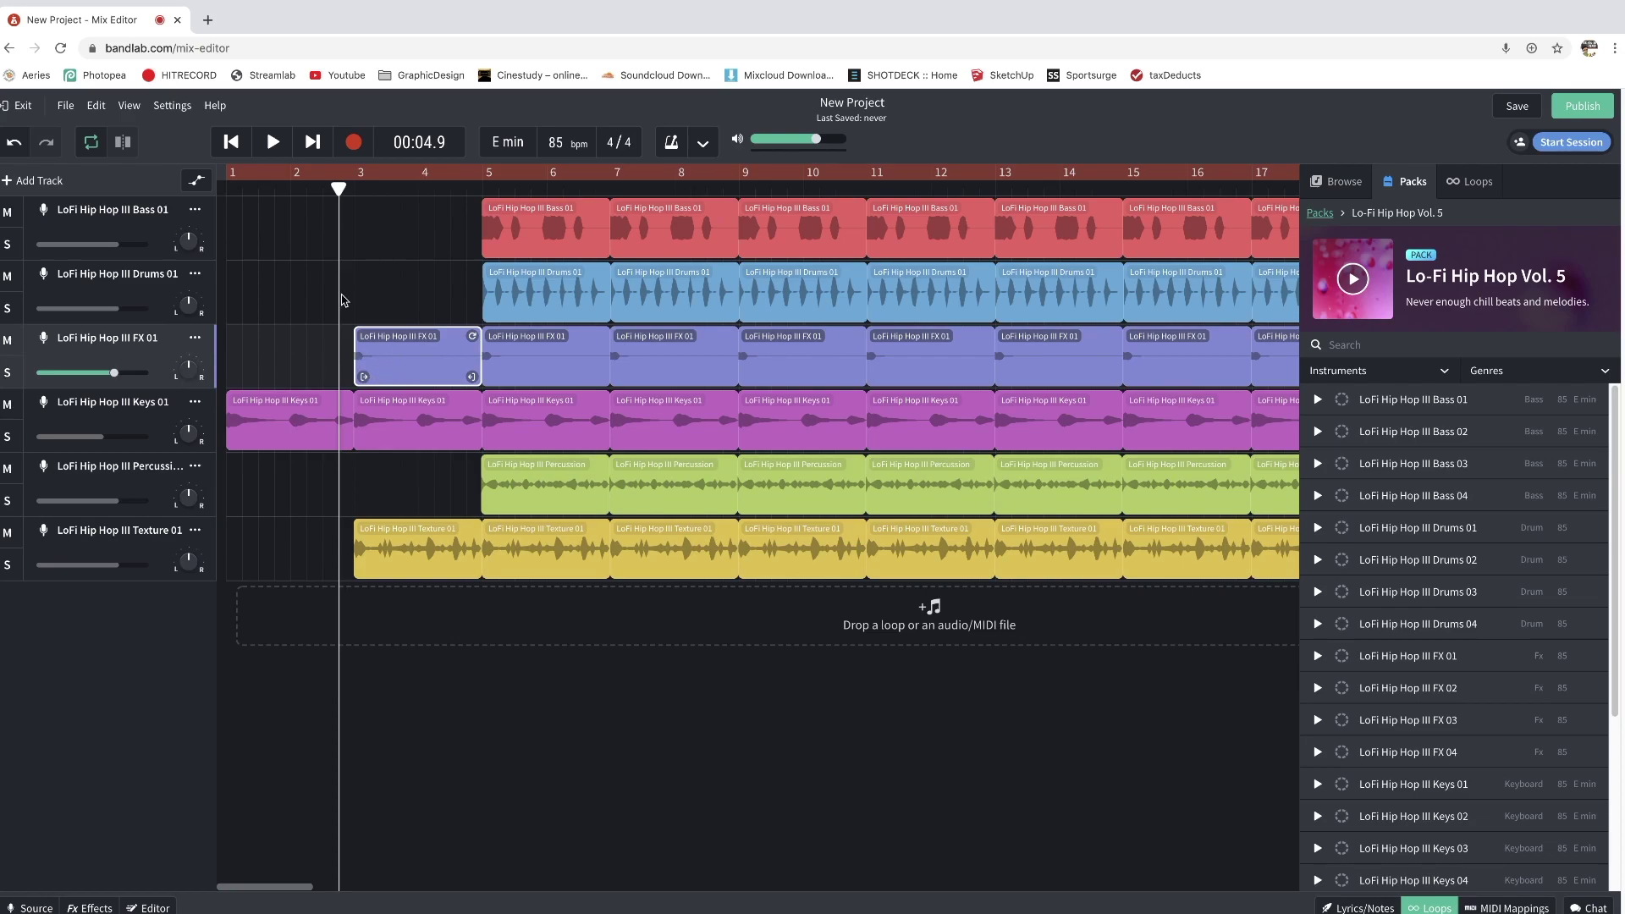
left_click(273, 143)
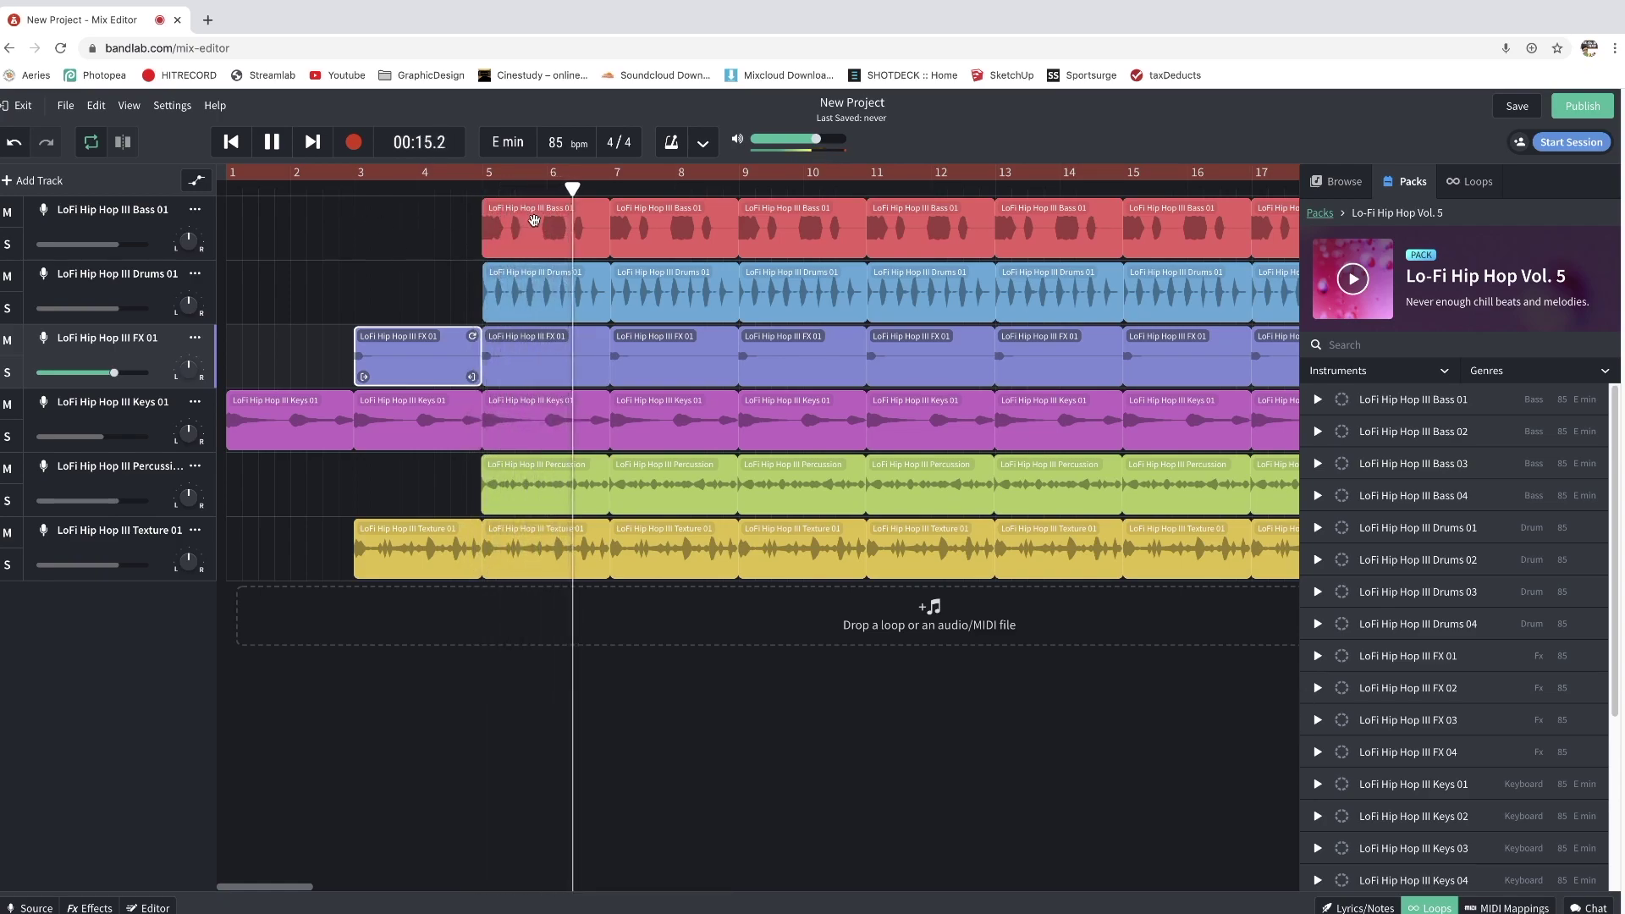
- Delete the FX, Drums, Bass and Percussion clips at bar 9, and select the Texture clip
left_click(825, 360)
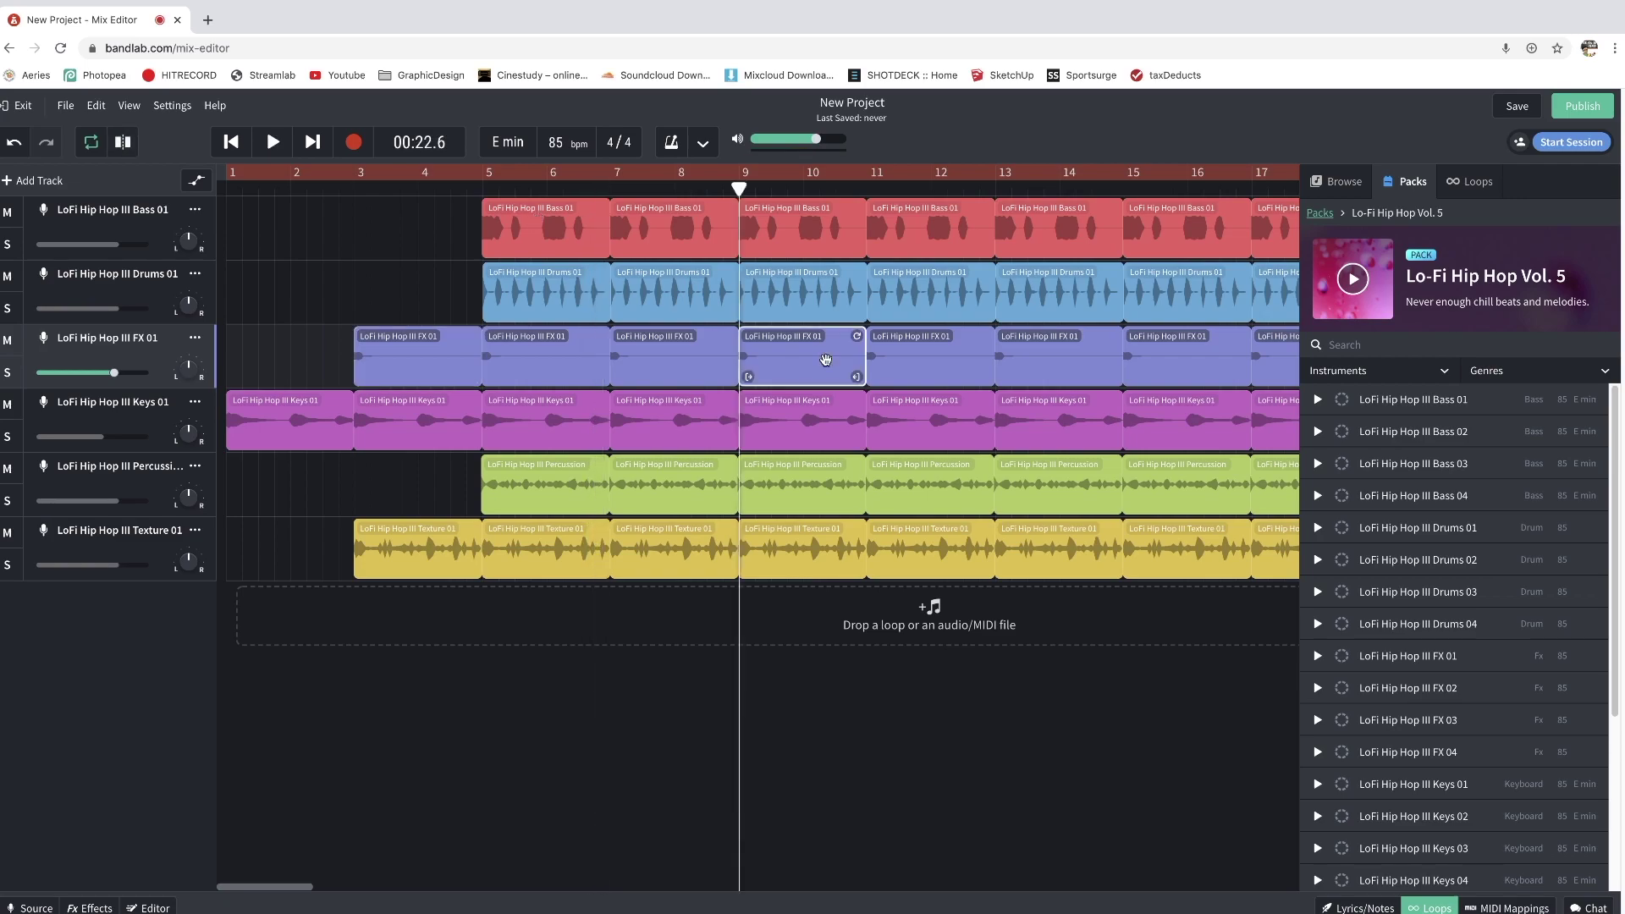
key("Delete")
left_click(823, 308)
key("Delete")
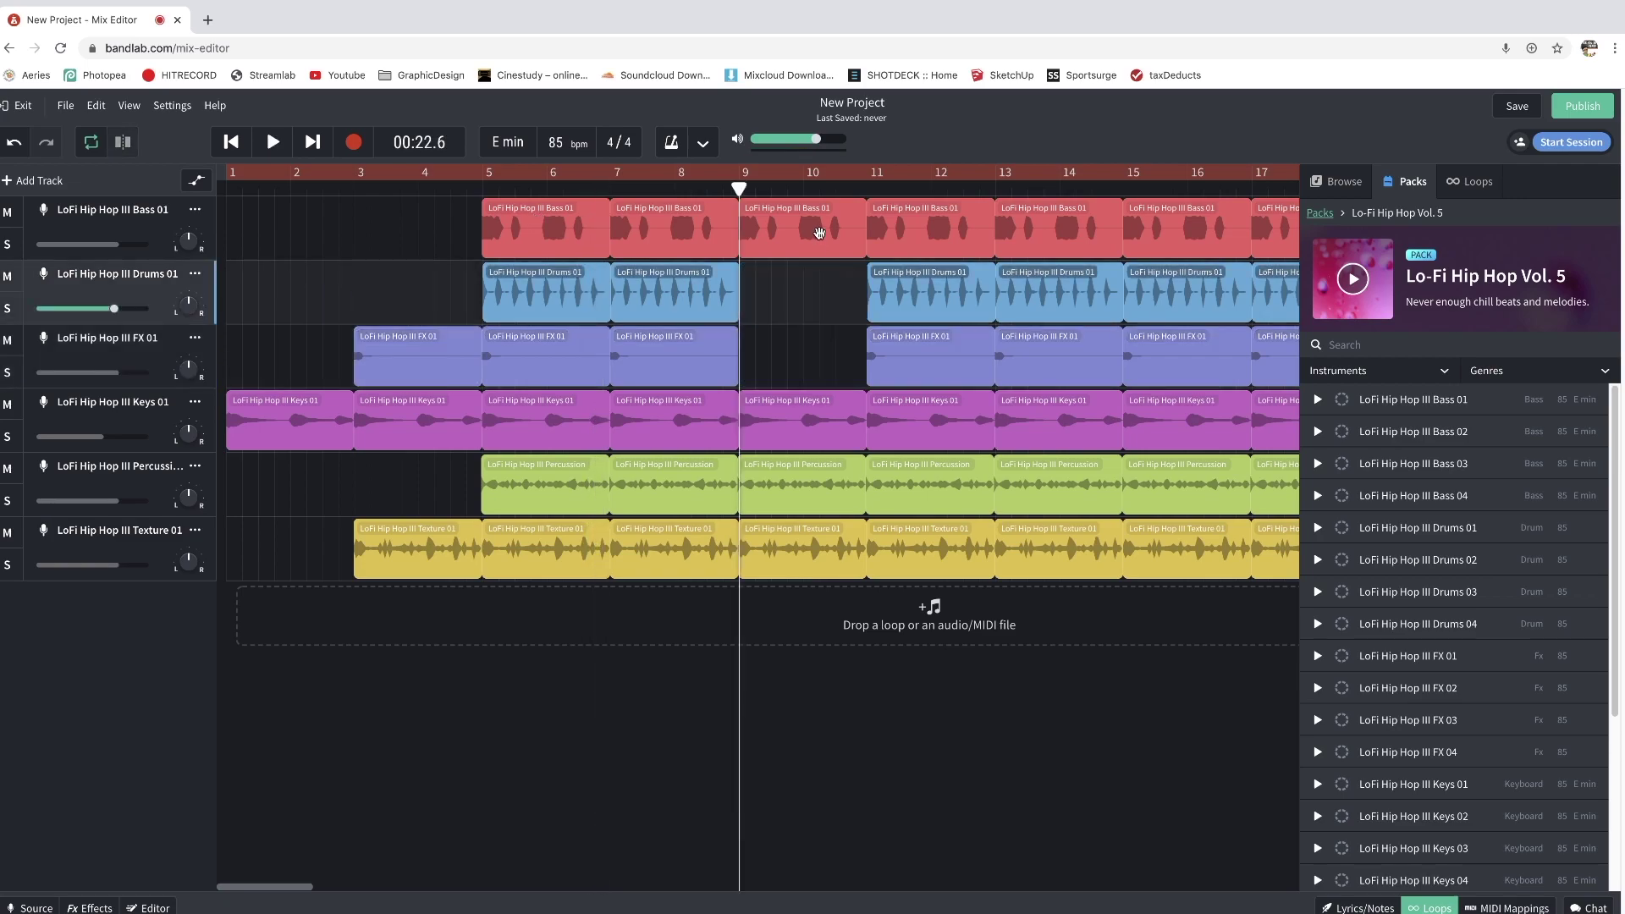
left_click(819, 233)
key("Delete")
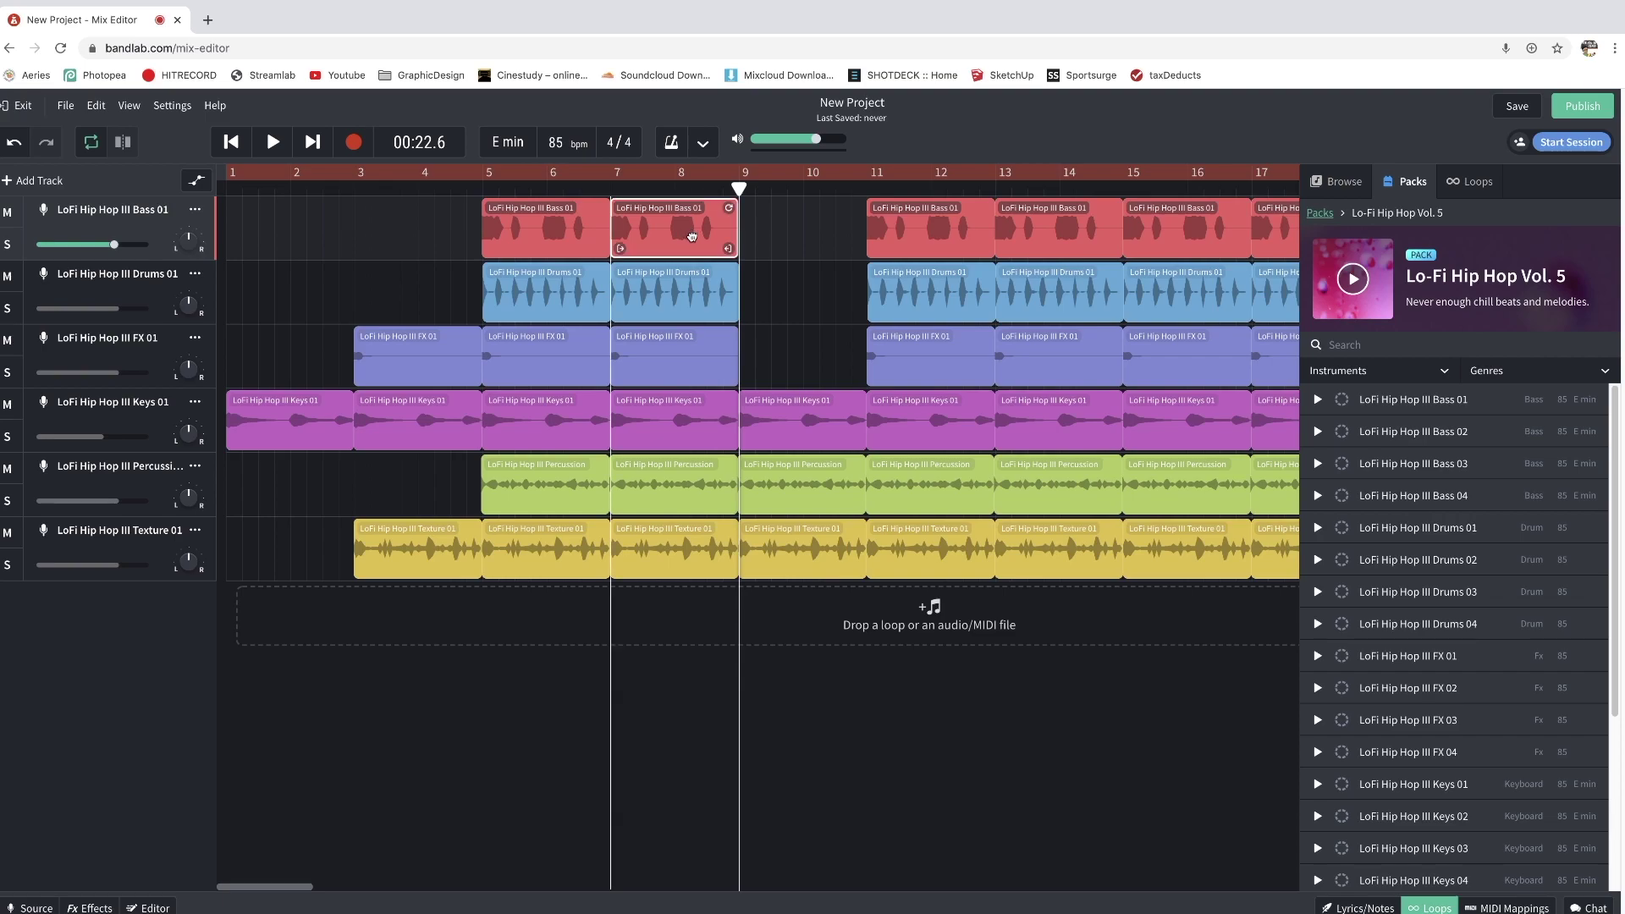
left_click(811, 489)
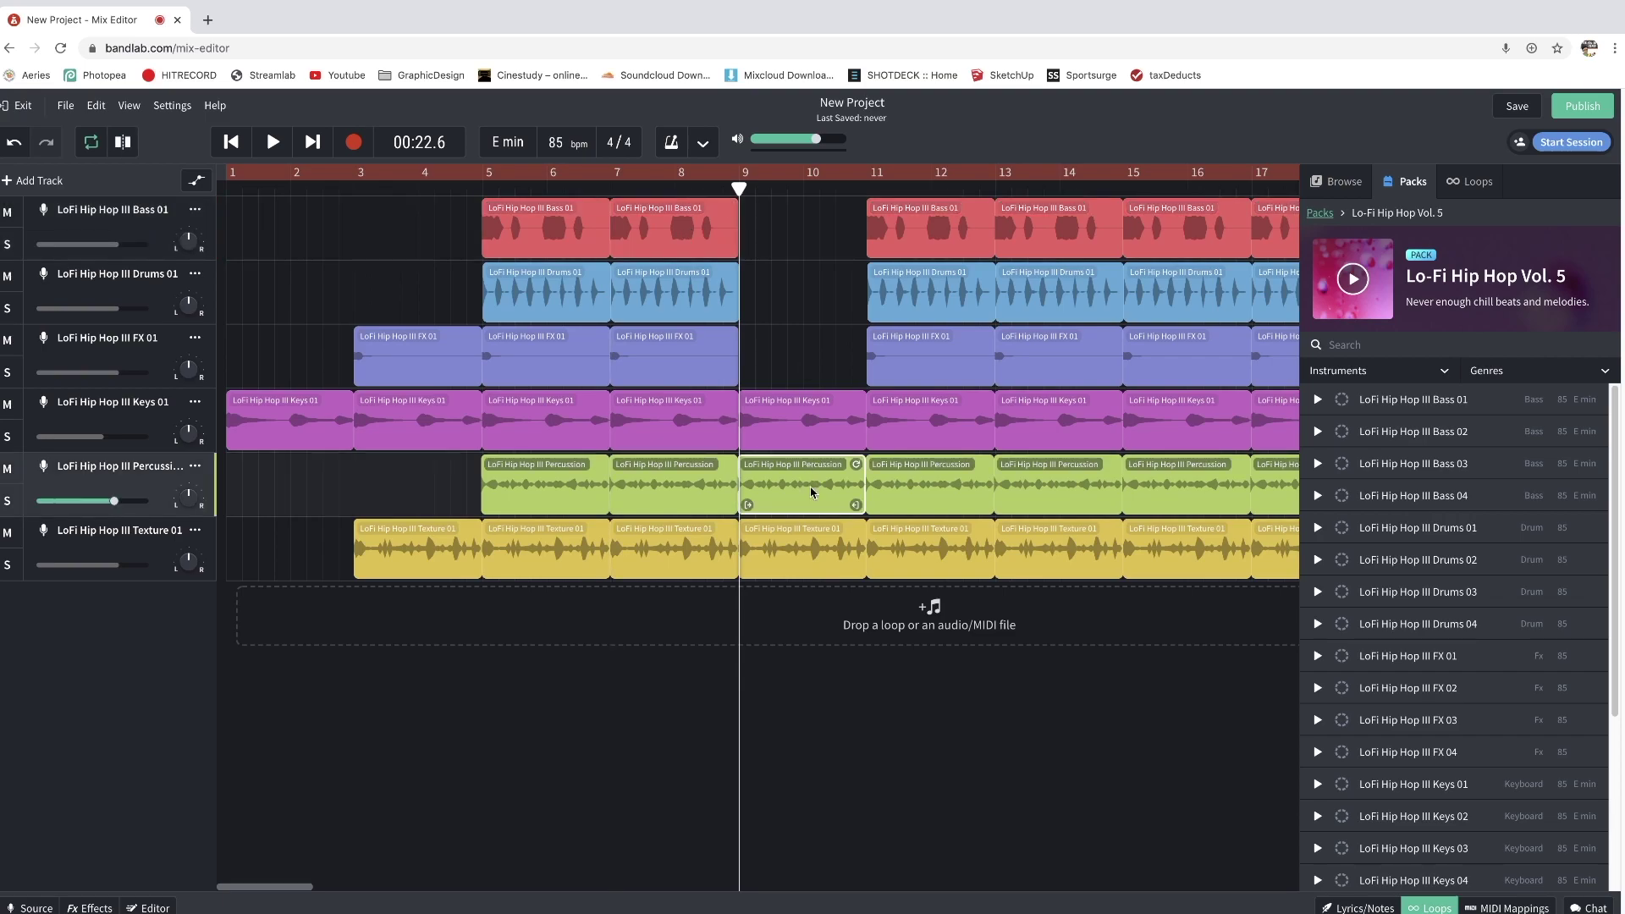
key("Delete")
left_click(809, 533)
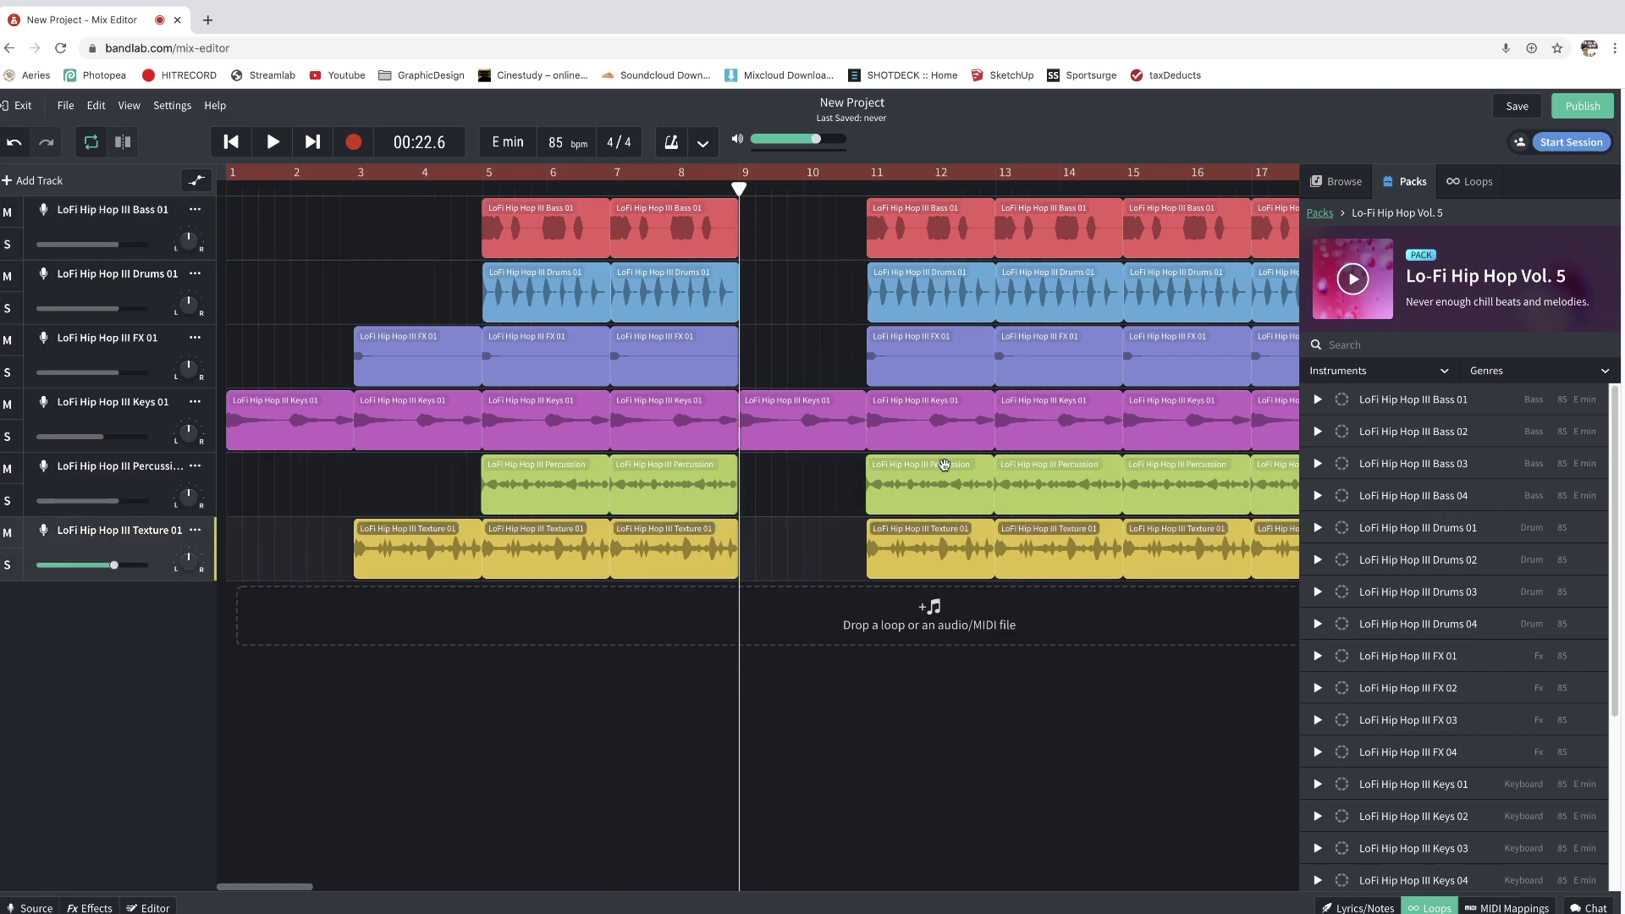
- Delete the Percussion, FX, Drums and Bass clips at bar 13
left_click(1080, 500)
key("Delete")
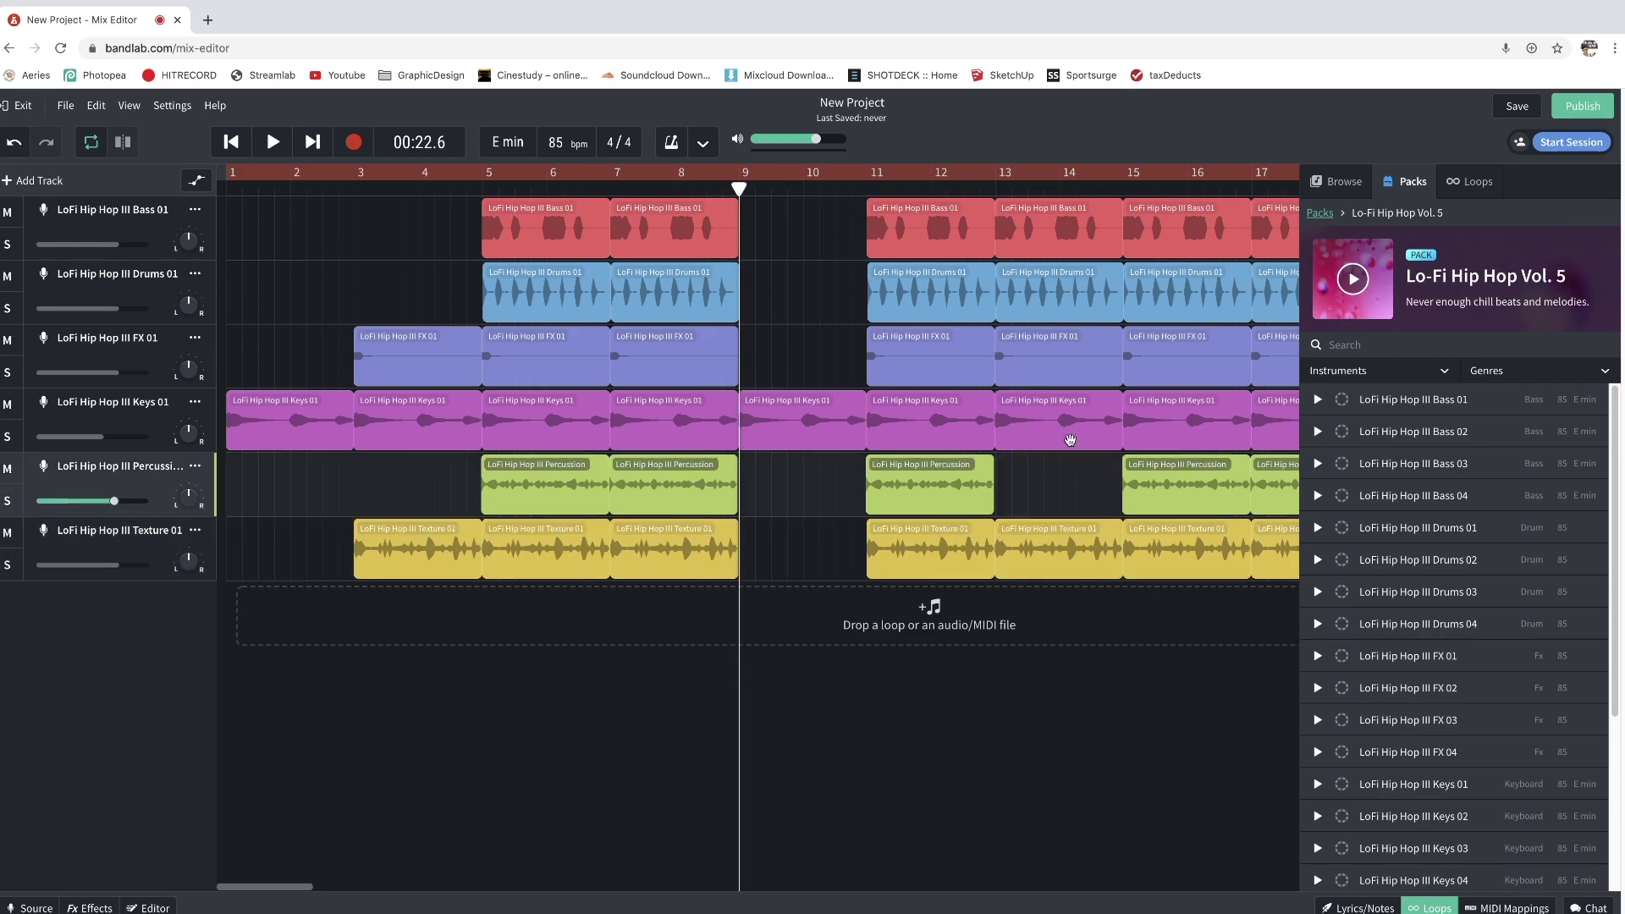
left_click(1061, 378)
key("Delete")
left_click(1034, 282)
key("Delete")
left_click(1034, 239)
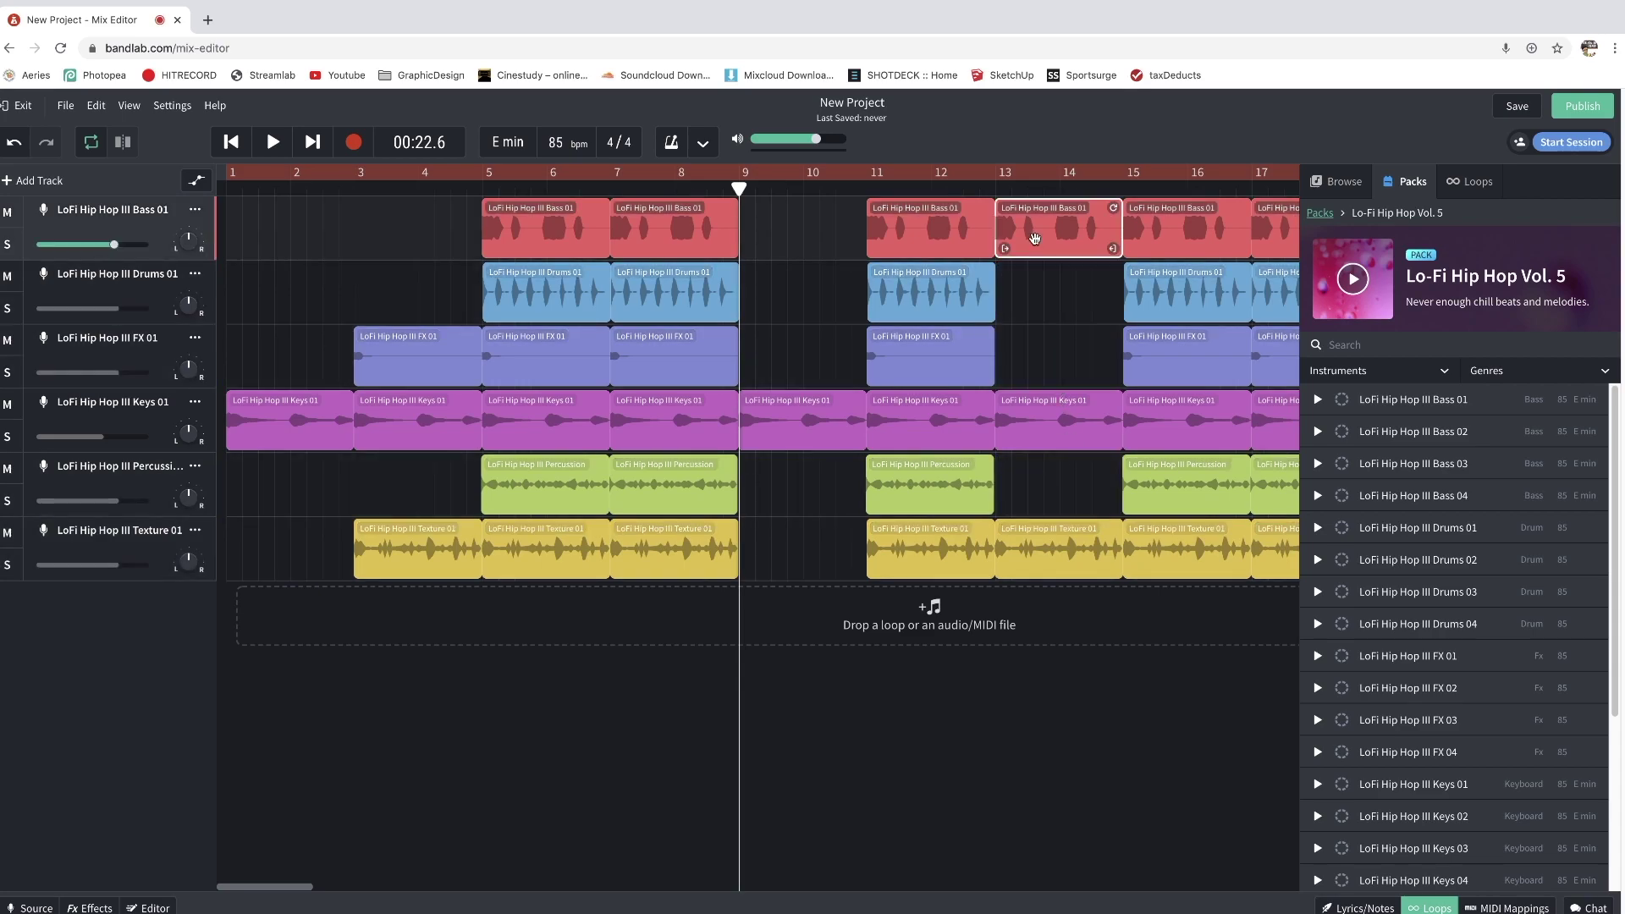
key("Delete")
- Return the playhead to the song start and play the arrangement
left_click(248, 150)
left_click(229, 144)
left_click(264, 143)
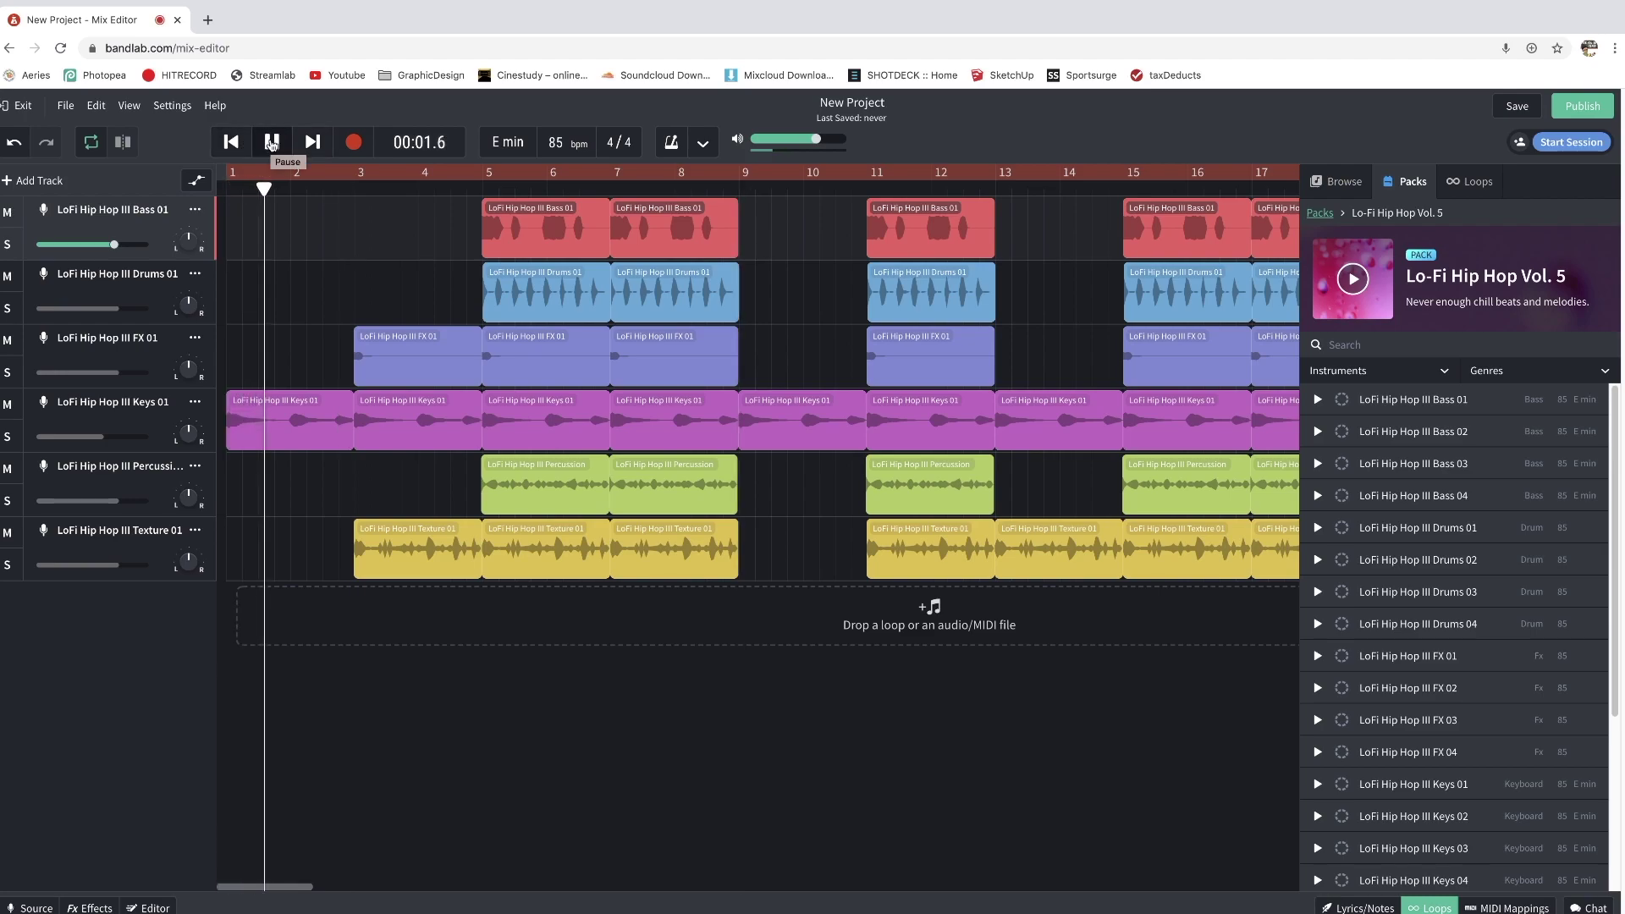